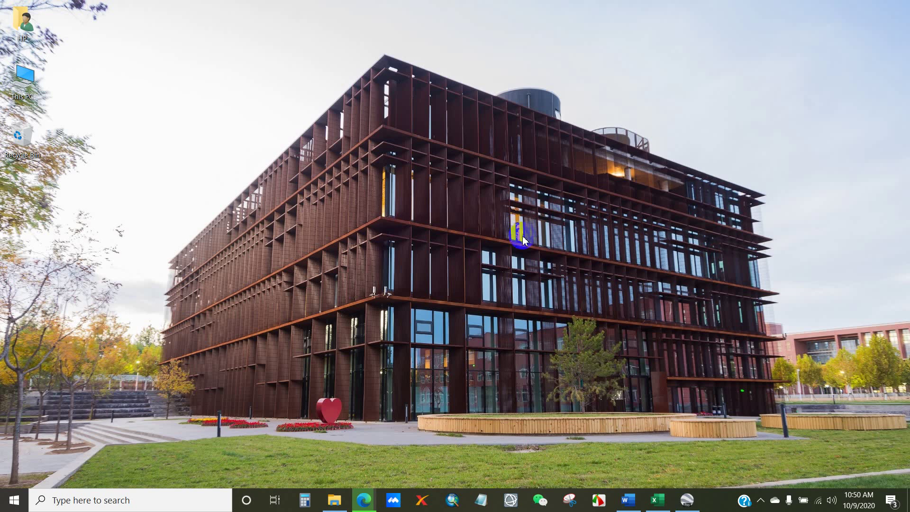
Step: Bring the Kriging guideline document forward and highlight its title up to 'Concentration'
{"action": "left_click", "coordinate": [623, 505]}
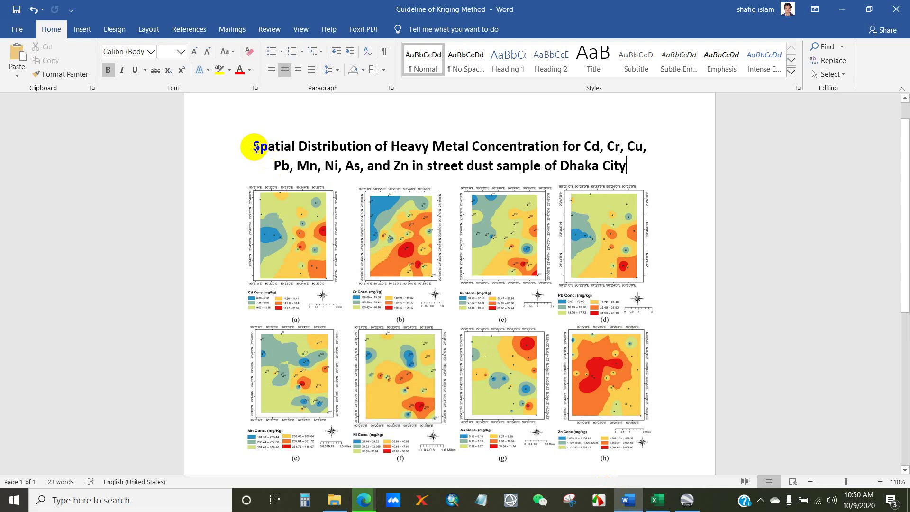
{"action": "left_click", "coordinate": [295, 146]}
{"action": "left_click_drag", "start_coordinate": [294, 146], "coordinate": [527, 152]}
{"action": "left_click", "coordinate": [553, 154]}
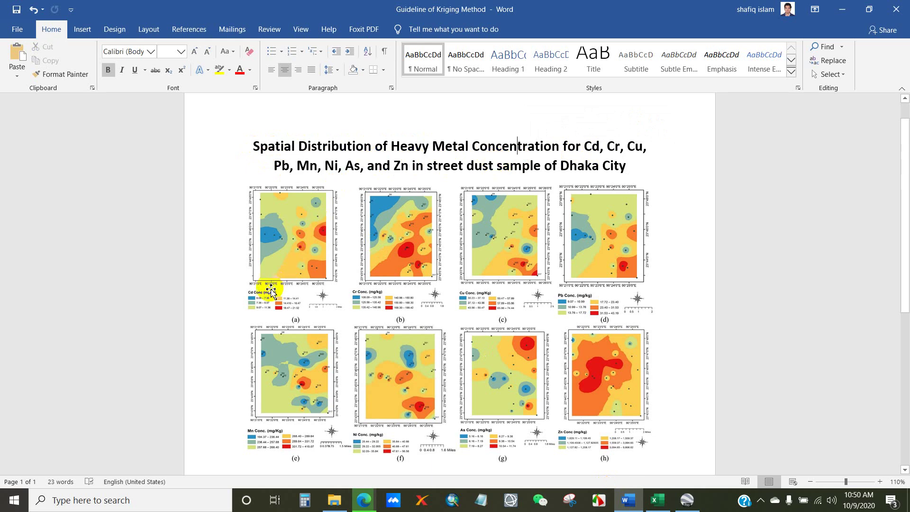
Step: Zoom through the heavy-metal maps (a)–(h), noting Cr map (b), then open the Laboratory Result workbook
{"action": "scroll", "coordinate": [267, 305], "scroll_direction": "up", "scroll_amount": 4}
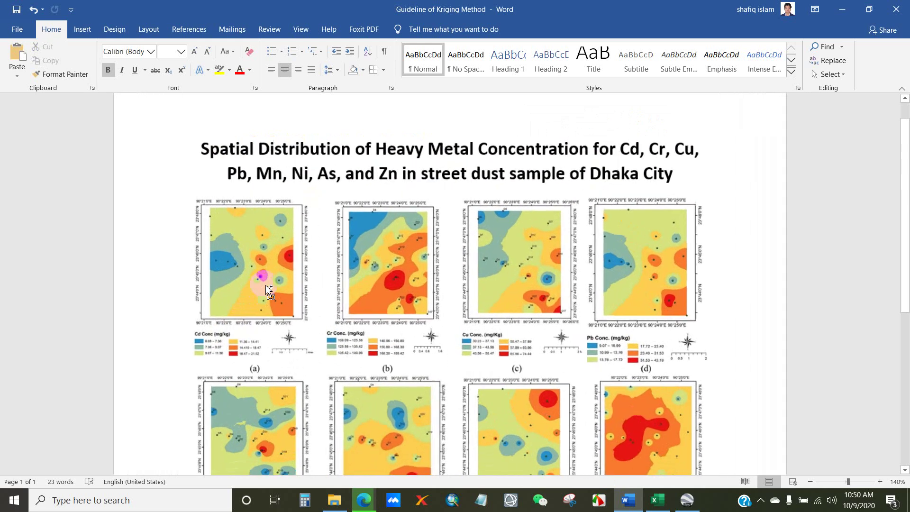
{"action": "scroll", "coordinate": [266, 286], "scroll_direction": "down", "scroll_amount": 1}
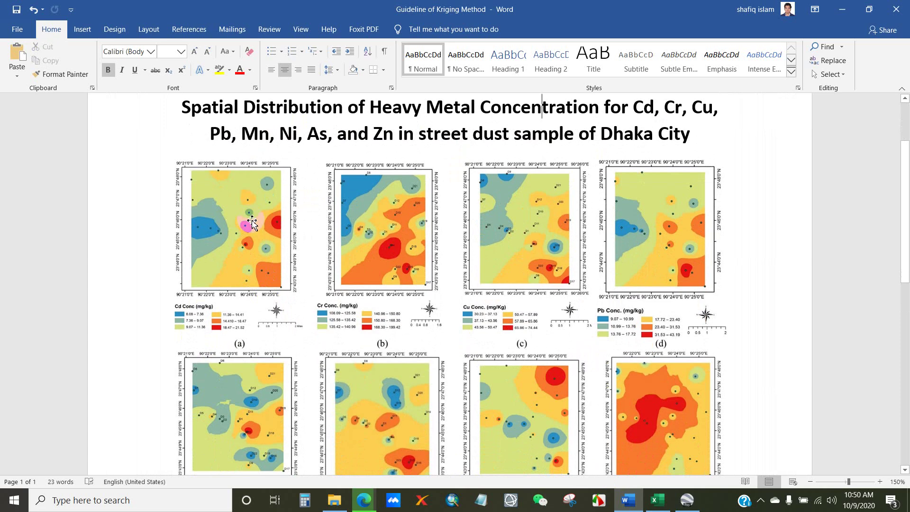
{"action": "scroll", "coordinate": [559, 248], "scroll_direction": "down", "scroll_amount": 2}
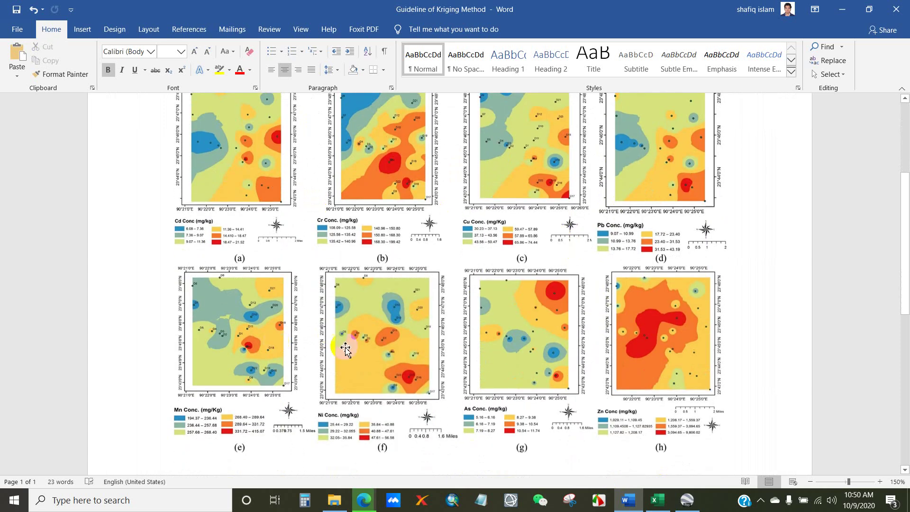
{"action": "scroll", "coordinate": [278, 319], "scroll_direction": "up", "scroll_amount": 3}
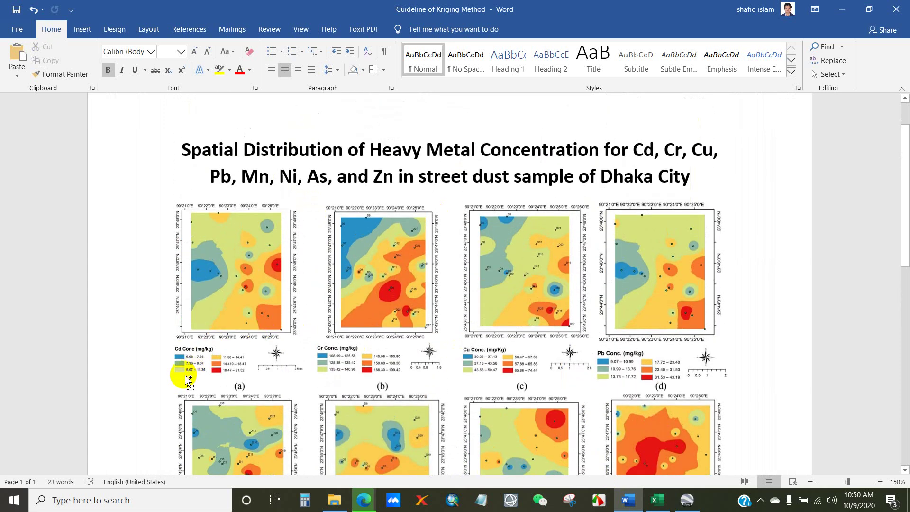
{"action": "scroll", "coordinate": [185, 377], "scroll_direction": "up", "scroll_amount": 3}
{"action": "scroll", "coordinate": [185, 376], "scroll_direction": "up", "scroll_amount": 1}
{"action": "scroll", "coordinate": [188, 369], "scroll_direction": "down", "scroll_amount": 3}
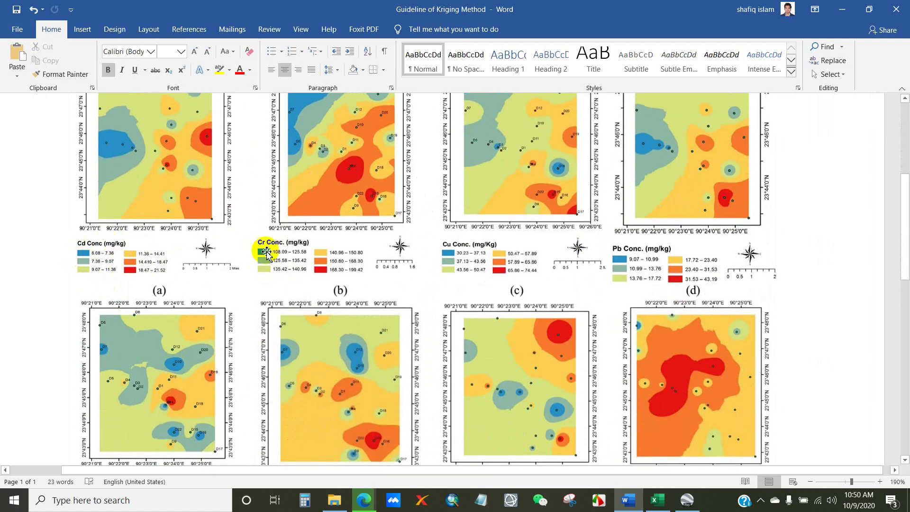
{"action": "scroll", "coordinate": [404, 284], "scroll_direction": "down", "scroll_amount": 3}
{"action": "scroll", "coordinate": [404, 284], "scroll_direction": "down", "scroll_amount": 3}
{"action": "left_click", "coordinate": [403, 282]}
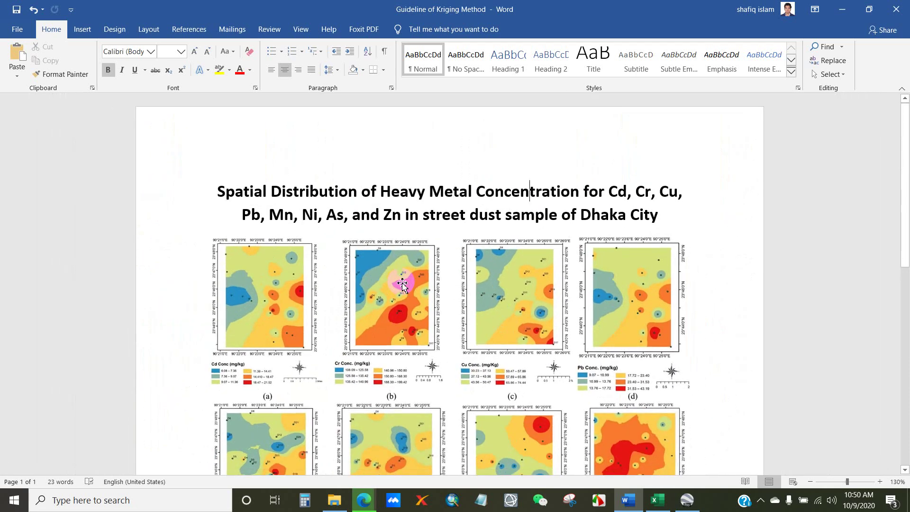
{"action": "scroll", "coordinate": [402, 282], "scroll_direction": "down", "scroll_amount": 1}
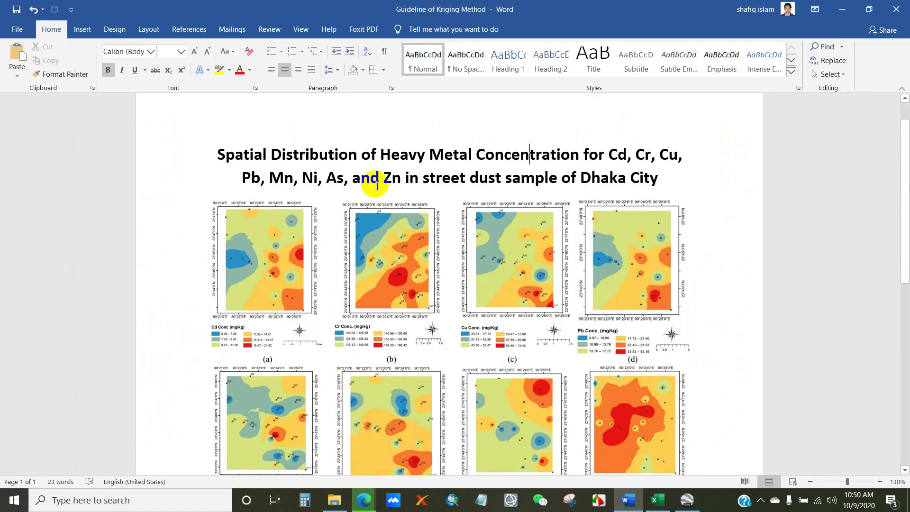
{"action": "left_click", "coordinate": [658, 503]}
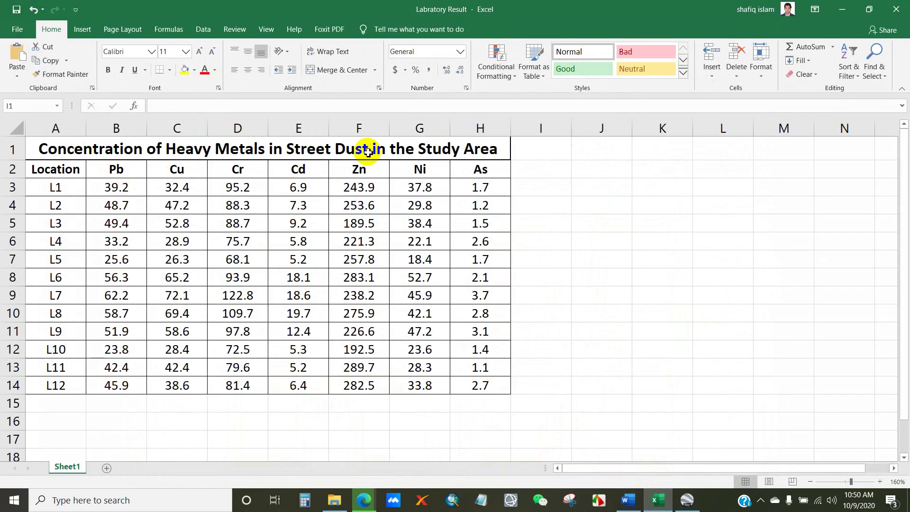
Step: Go over the Location, Pb, Cu, Cr, Cd, Zn, Ni and As headers and select the twelve Pb values
{"action": "left_click", "coordinate": [45, 173]}
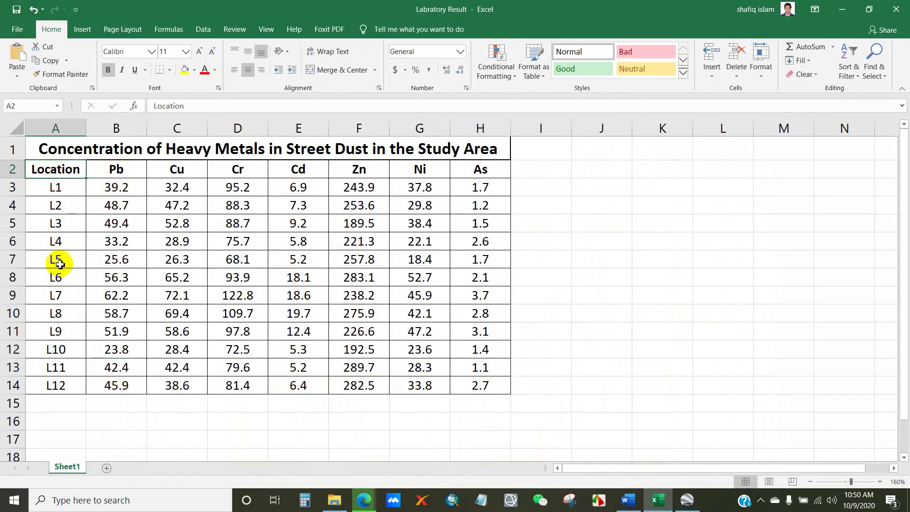
{"action": "left_click", "coordinate": [116, 170]}
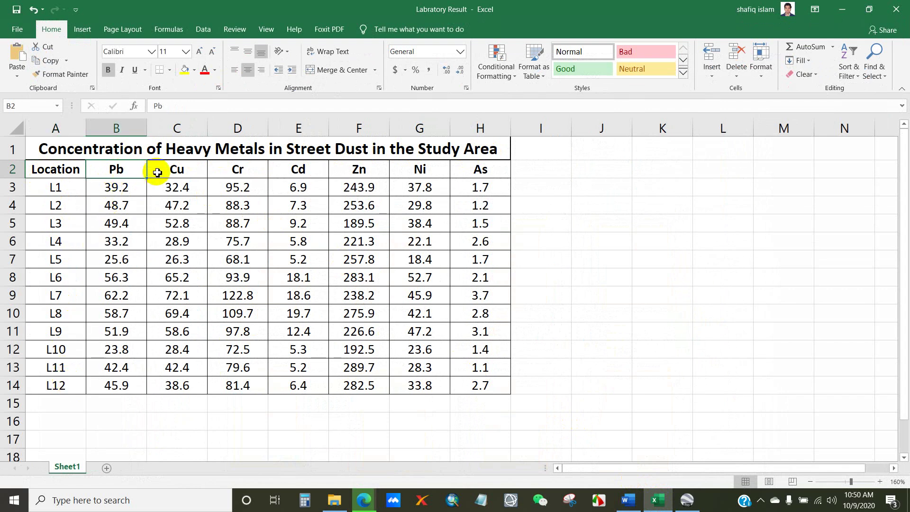
{"action": "left_click", "coordinate": [157, 172]}
{"action": "left_click", "coordinate": [235, 170]}
{"action": "left_click", "coordinate": [300, 169]}
{"action": "left_click", "coordinate": [358, 170]}
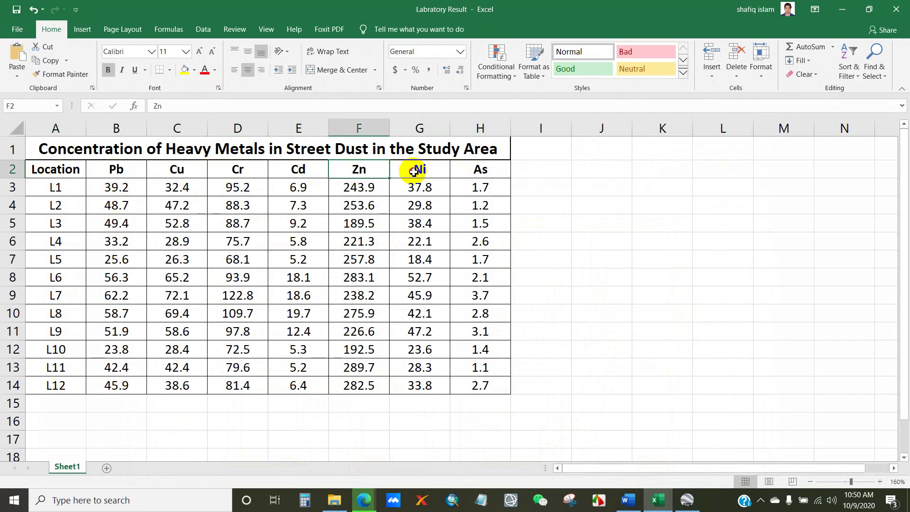
{"action": "left_click", "coordinate": [414, 172]}
{"action": "left_click", "coordinate": [479, 172]}
{"action": "left_click_drag", "start_coordinate": [130, 191], "coordinate": [112, 383]}
{"action": "key", "text": "Right"}
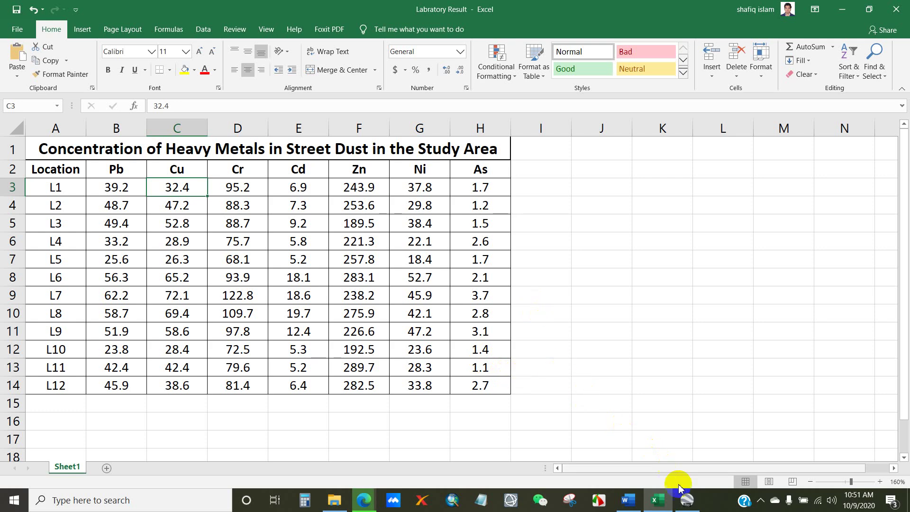
Step: Recentre the Google Earth sampling map and select the Sampling Locations layer, glancing back at Excel
{"action": "left_click", "coordinate": [687, 501]}
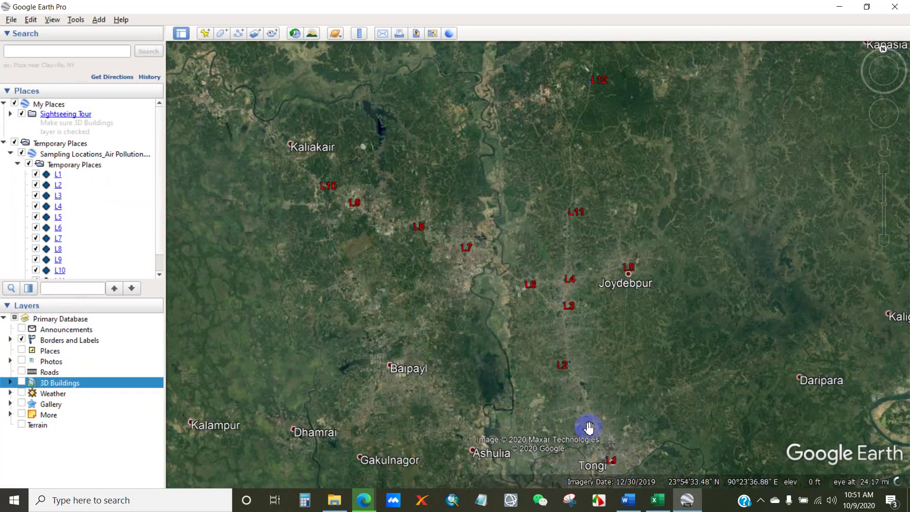
{"action": "left_click_drag", "start_coordinate": [588, 423], "coordinate": [584, 412]}
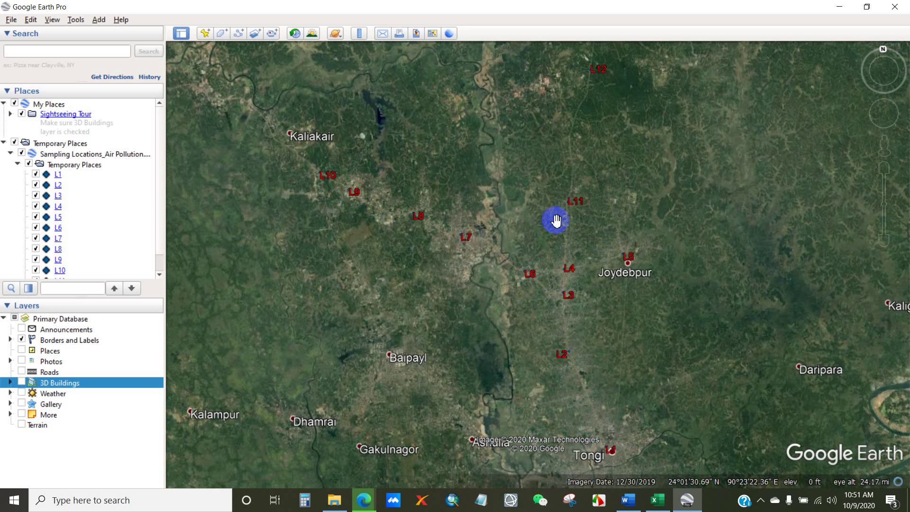
{"action": "left_click", "coordinate": [106, 154]}
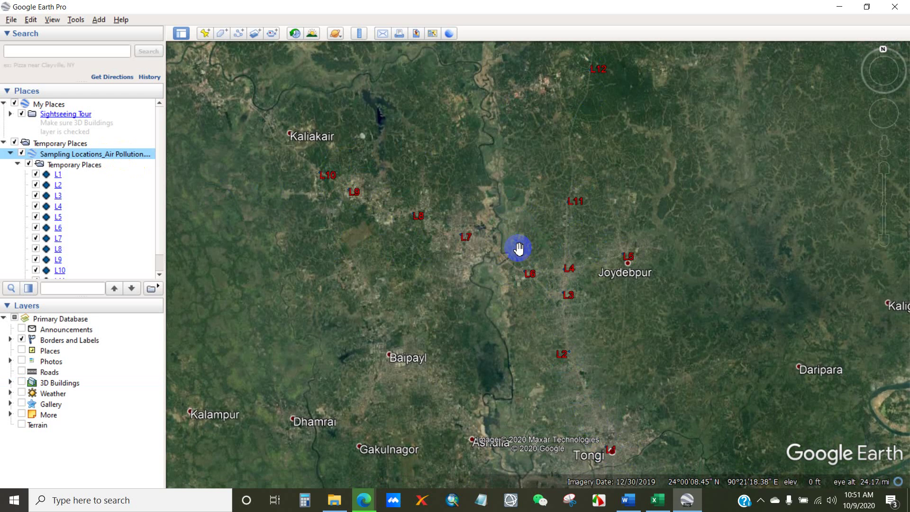
{"action": "left_click", "coordinate": [657, 499]}
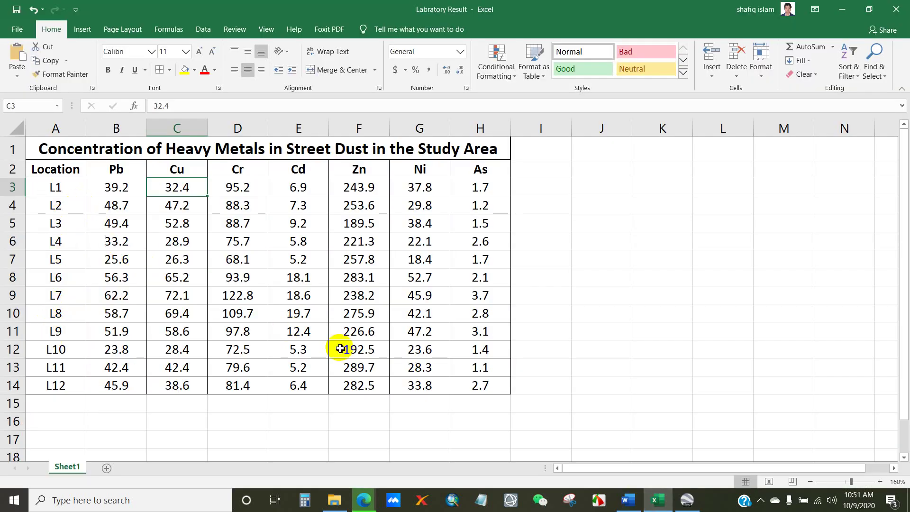
{"action": "left_click", "coordinate": [683, 501]}
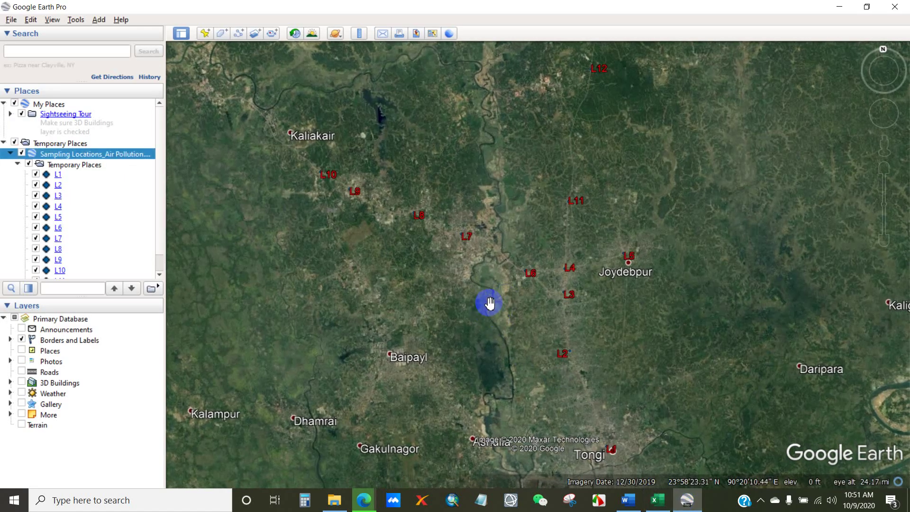
Step: Minimize Google Earth, Excel and Word to reveal the desktop
{"action": "left_click", "coordinate": [839, 7]}
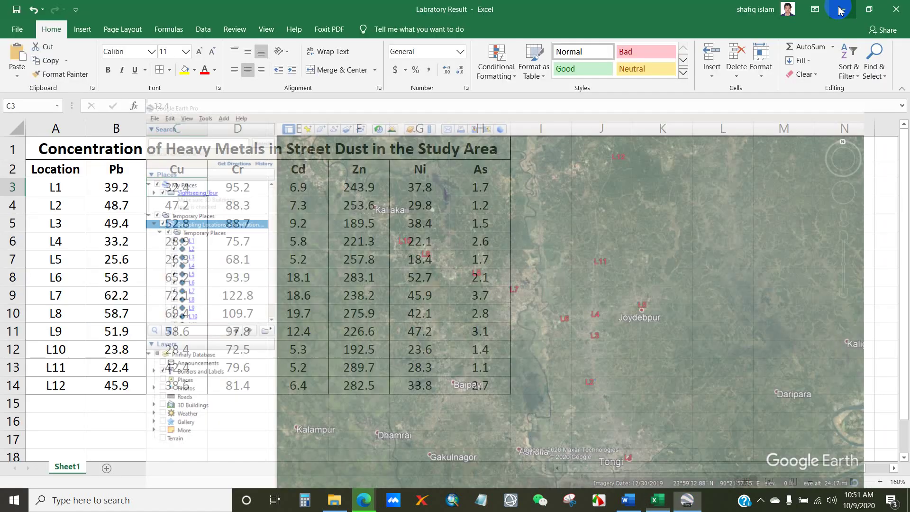
{"action": "left_click", "coordinate": [839, 9]}
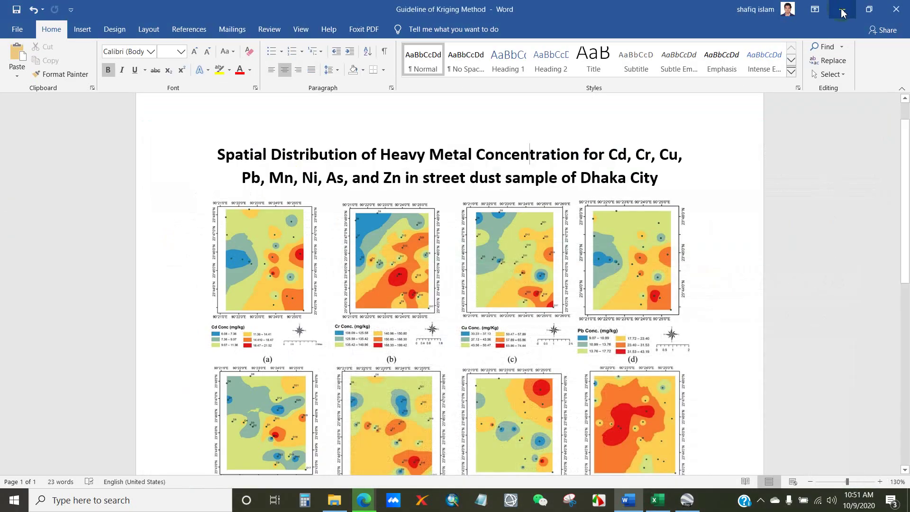
{"action": "left_click", "coordinate": [841, 10]}
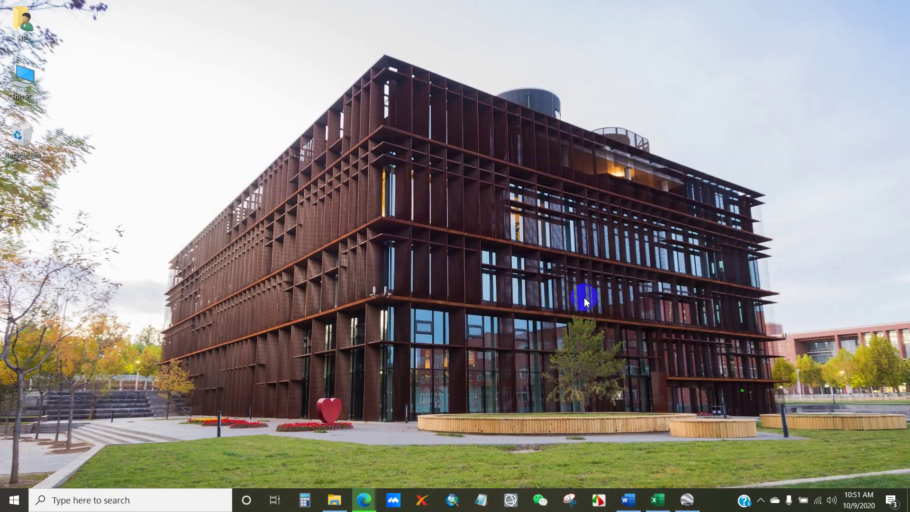
Step: Launch ArcMap, review the Kriging project folder and Google Earth map, then return to ArcMap
{"action": "left_click", "coordinate": [452, 501]}
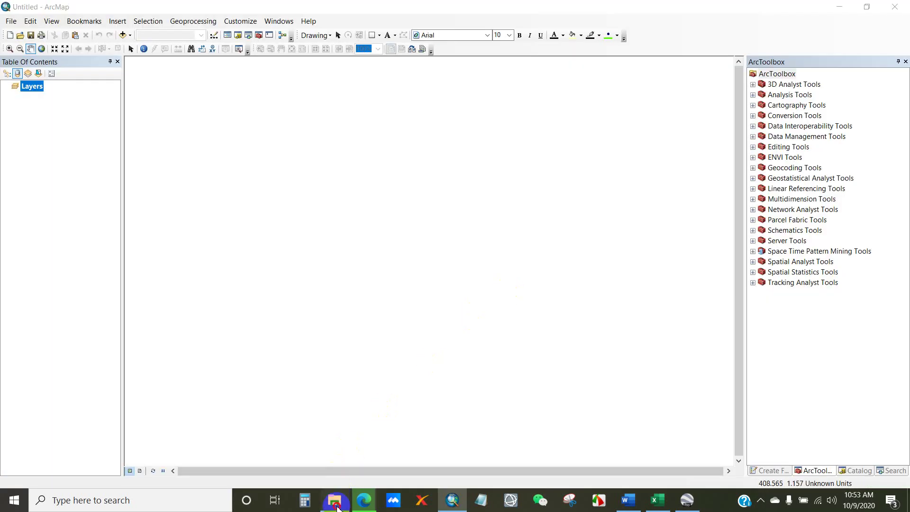
{"action": "left_click", "coordinate": [335, 501]}
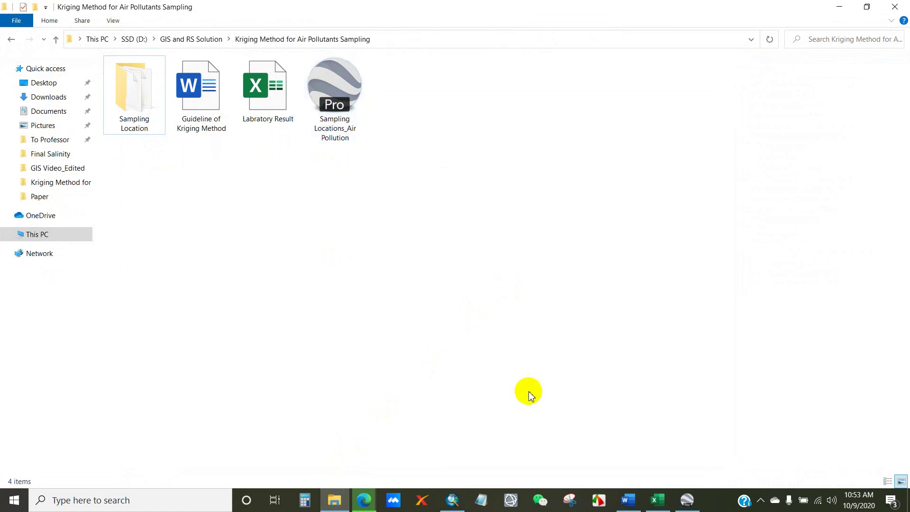
{"action": "left_click", "coordinate": [686, 500]}
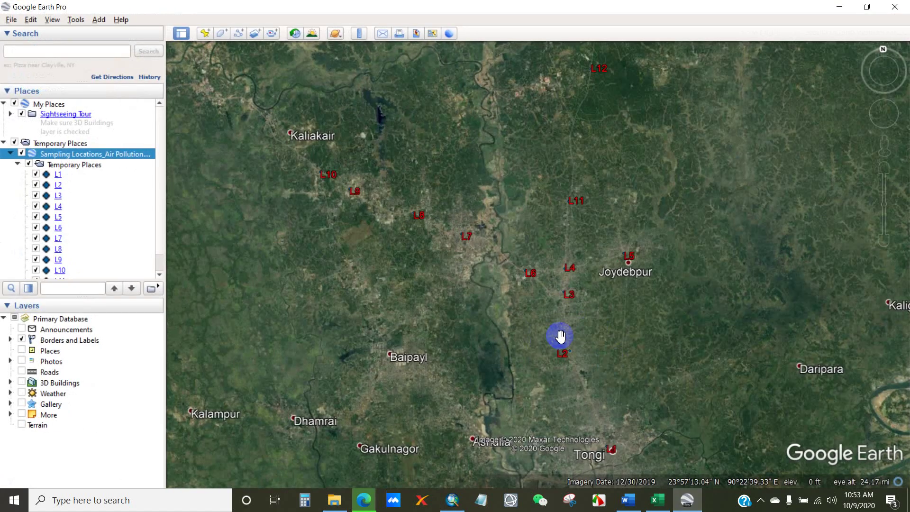
{"action": "left_click", "coordinate": [334, 503]}
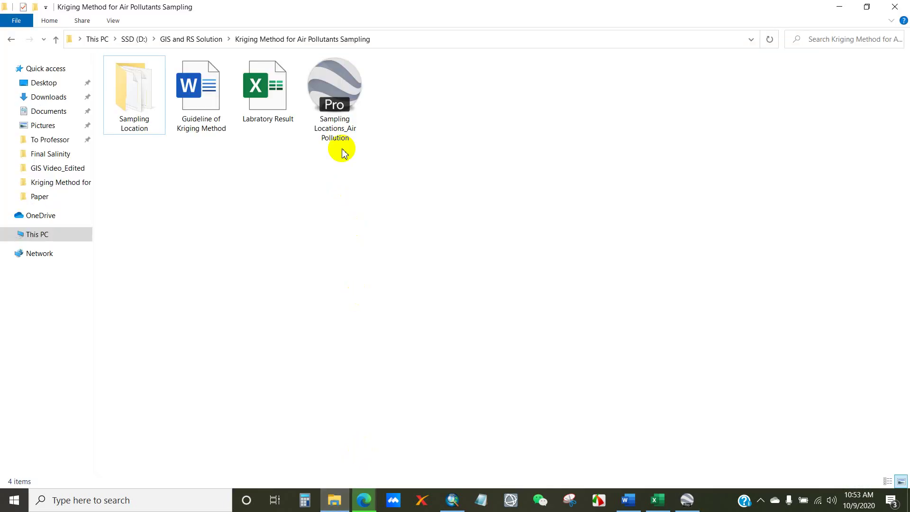
{"action": "left_click", "coordinate": [452, 500]}
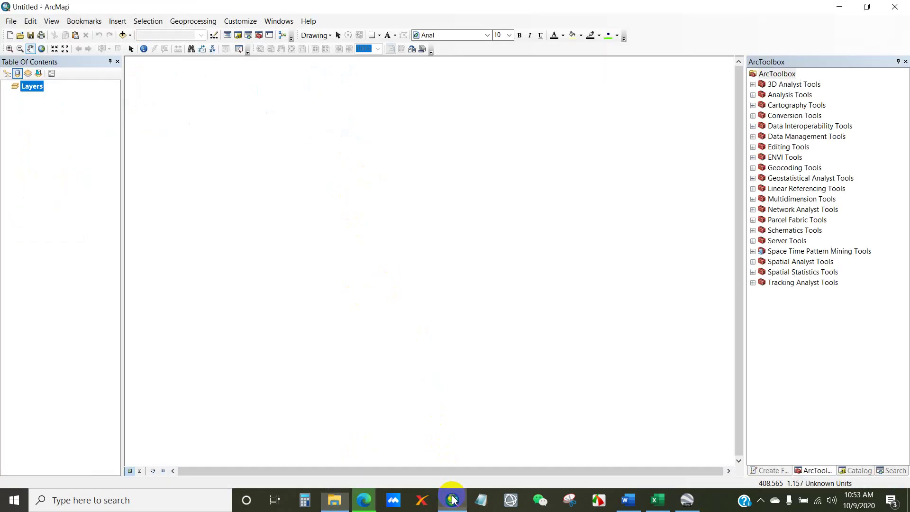
Step: Open the KML To Layer tool under Conversion Tools > From KML
{"action": "left_click", "coordinate": [788, 118]}
{"action": "left_click", "coordinate": [752, 116]}
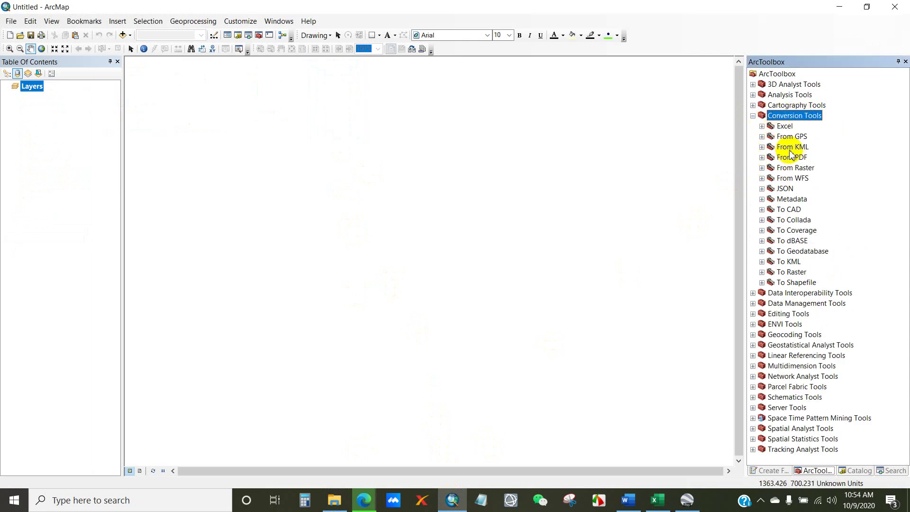
{"action": "left_click", "coordinate": [789, 148]}
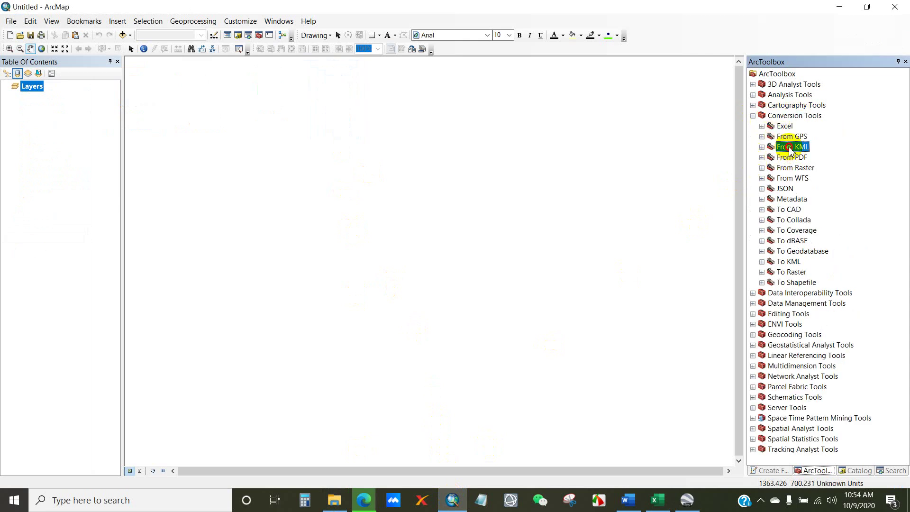
{"action": "left_click", "coordinate": [761, 147]}
{"action": "left_click", "coordinate": [815, 158]}
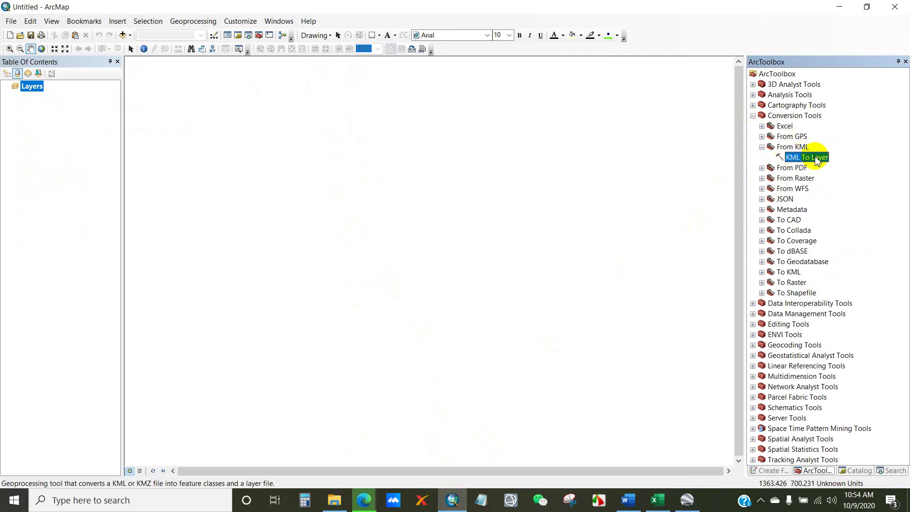
{"action": "double_click", "coordinate": [805, 158]}
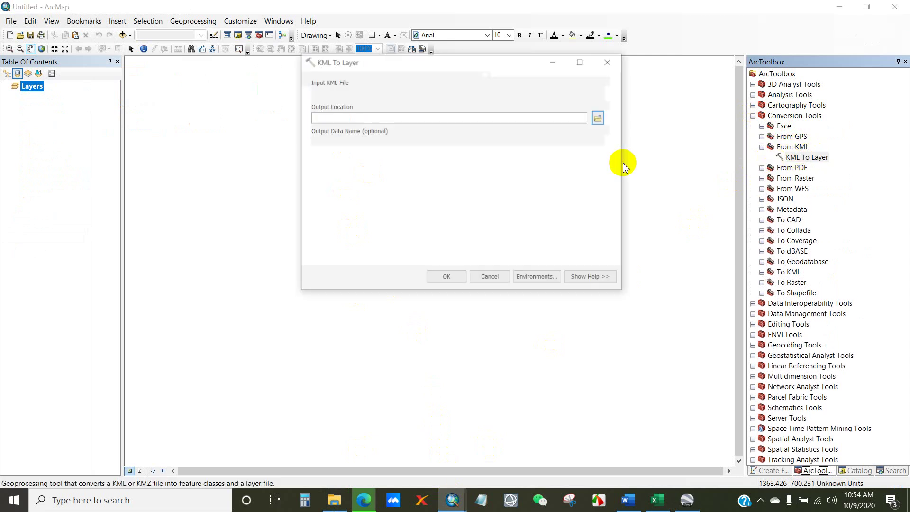
{"action": "left_click_drag", "start_coordinate": [450, 65], "coordinate": [443, 117]}
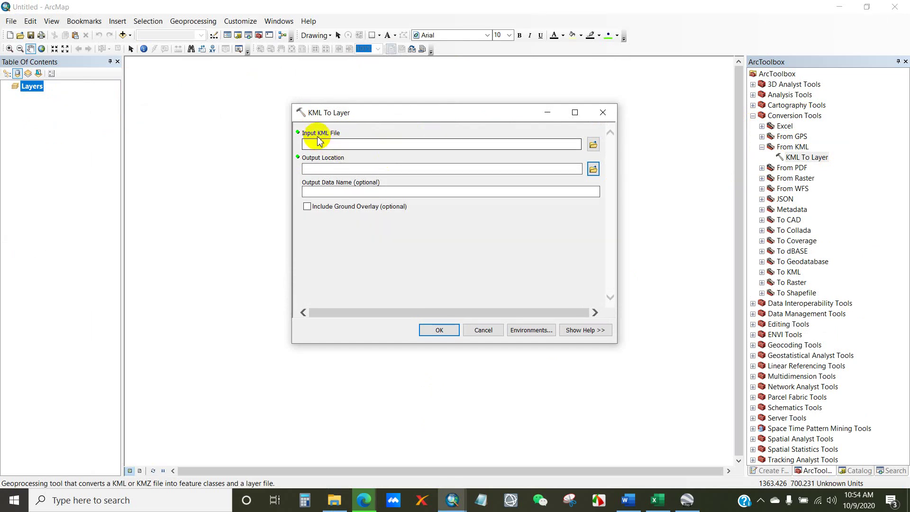
Step: Convert the Sampling Locations_Air Pollution KMZ into a layer saved in the Sampling Location folder
{"action": "left_click", "coordinate": [594, 145]}
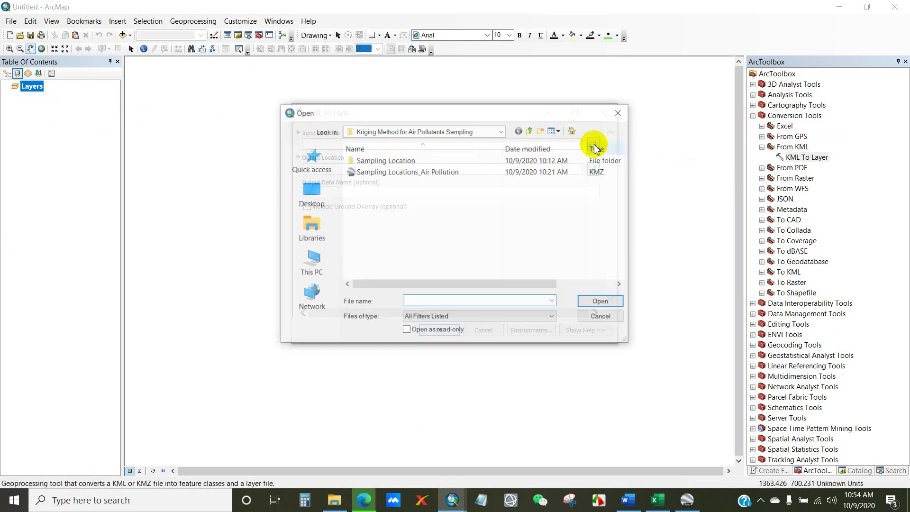
{"action": "left_click", "coordinate": [371, 174]}
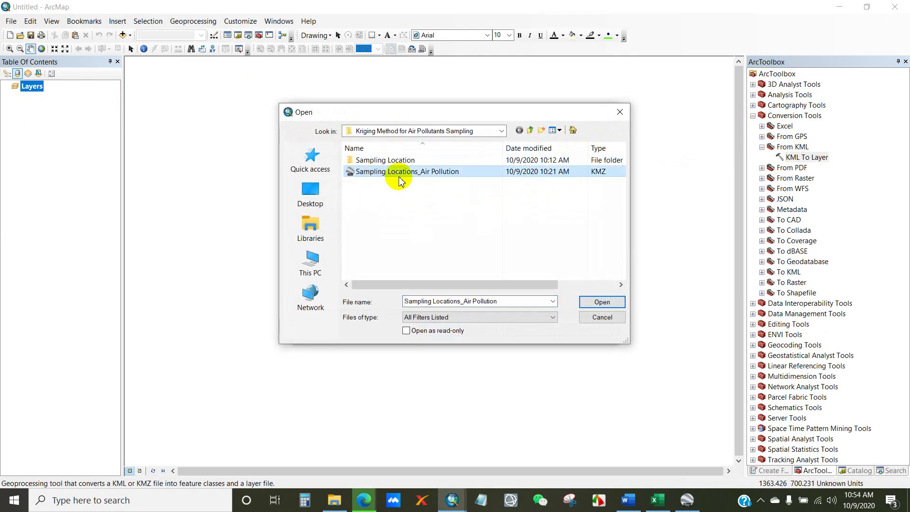
{"action": "left_click", "coordinate": [592, 302]}
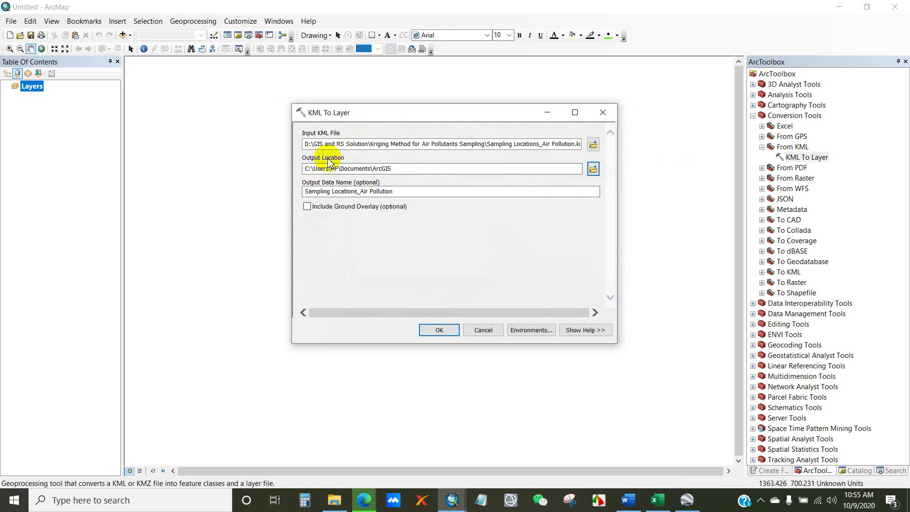
{"action": "left_click", "coordinate": [592, 169]}
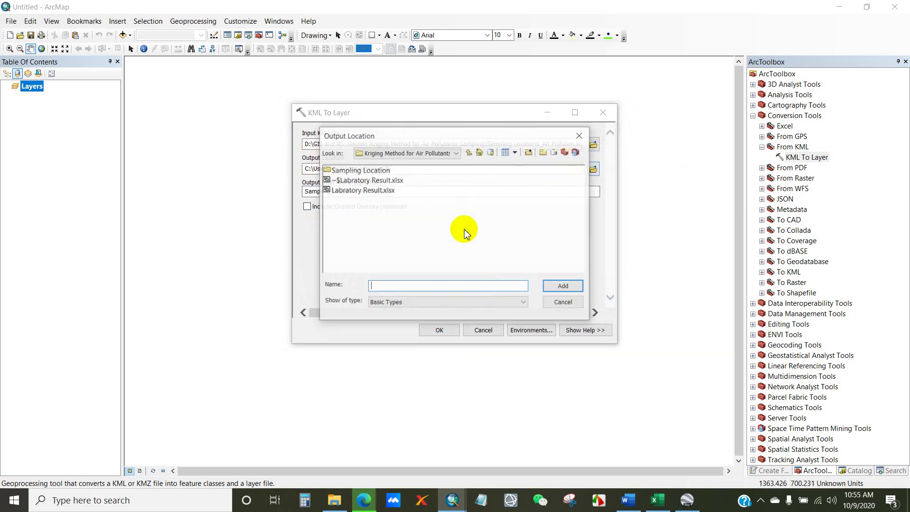
{"action": "left_click", "coordinate": [390, 286]}
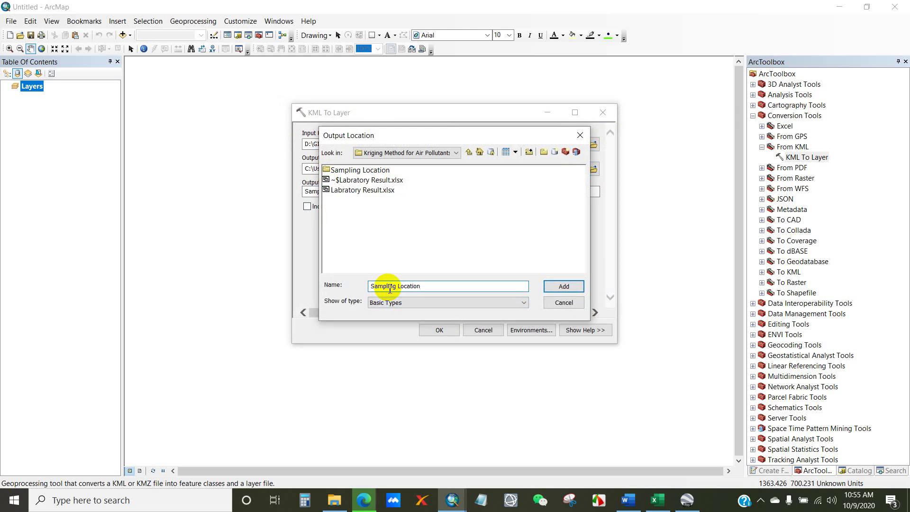
{"action": "left_click", "coordinate": [564, 286]}
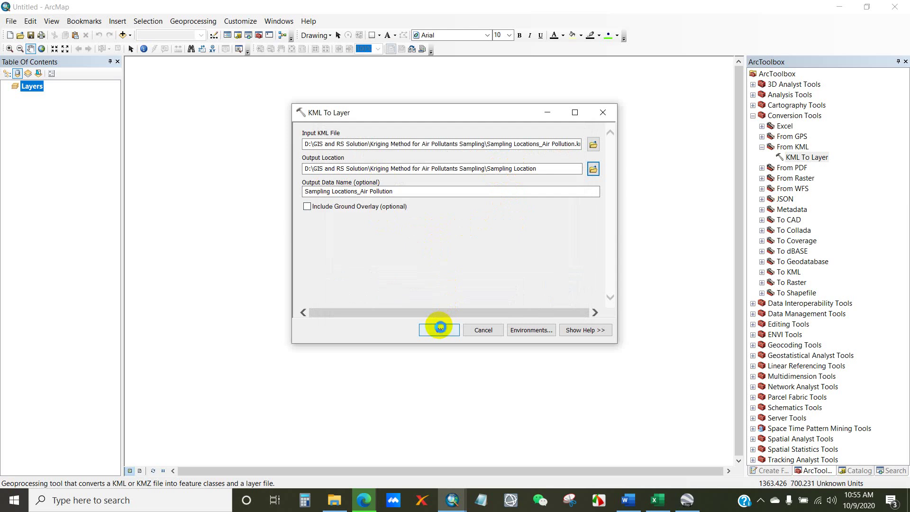
{"action": "left_click", "coordinate": [440, 327]}
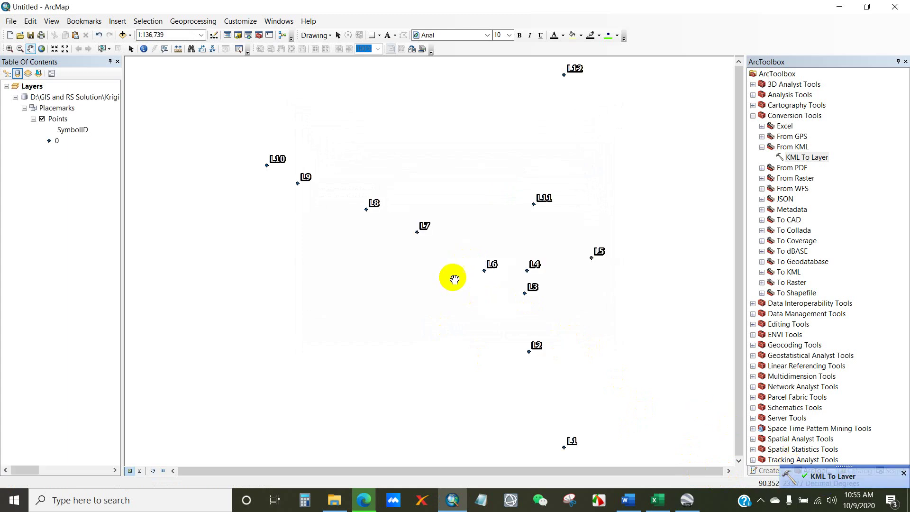
Step: Export all features of the Points layer to a new feature class at the default output path
{"action": "scroll", "coordinate": [437, 268], "scroll_direction": "up", "scroll_amount": 1}
{"action": "left_click_drag", "start_coordinate": [444, 271], "coordinate": [415, 277]}
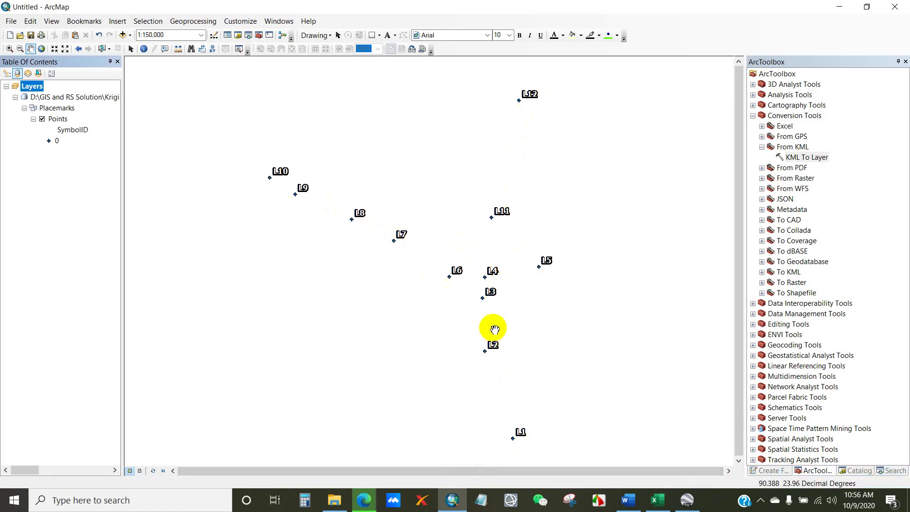
{"action": "right_click", "coordinate": [57, 121]}
{"action": "mouse_move", "coordinate": [62, 309]}
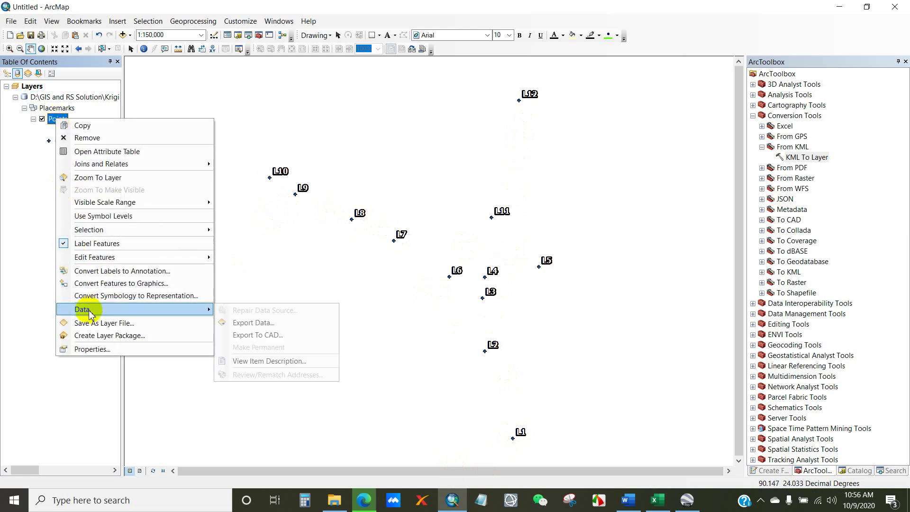
{"action": "left_click", "coordinate": [256, 323]}
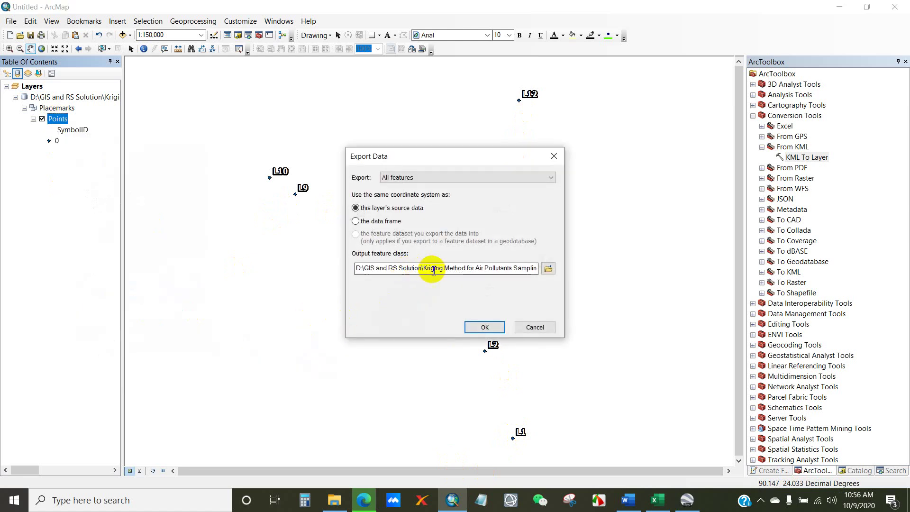
{"action": "left_click", "coordinate": [477, 329]}
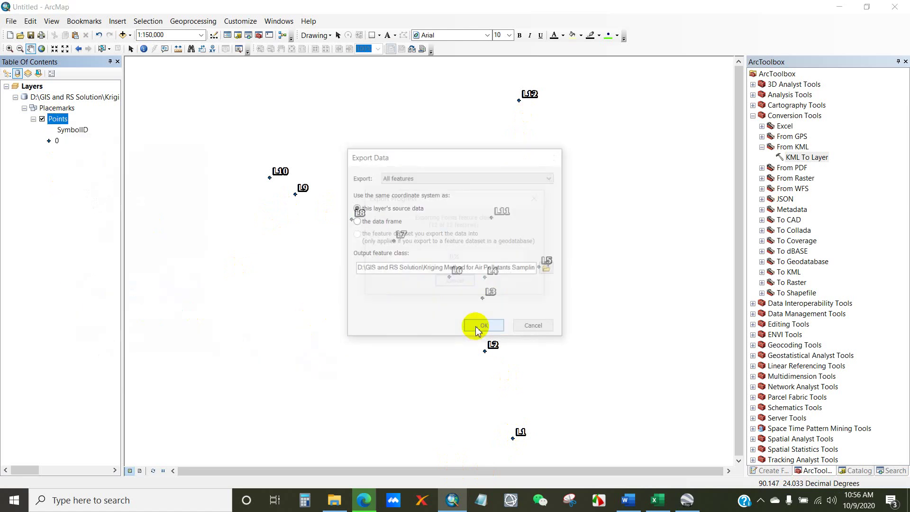
Step: Add Export_Output to the map, remove the KML group, and rename the layer 'Sampling Location'
{"action": "left_click", "coordinate": [477, 294]}
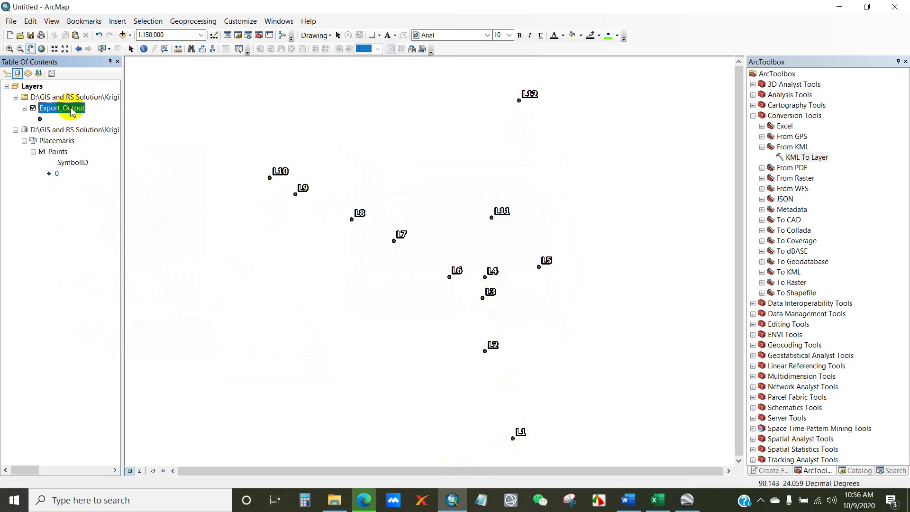
{"action": "right_click", "coordinate": [52, 135]}
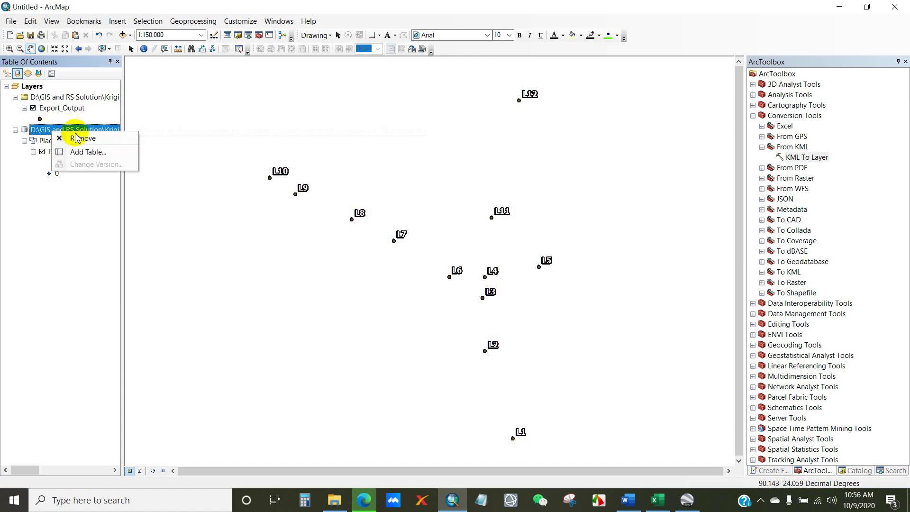
{"action": "left_click", "coordinate": [76, 136]}
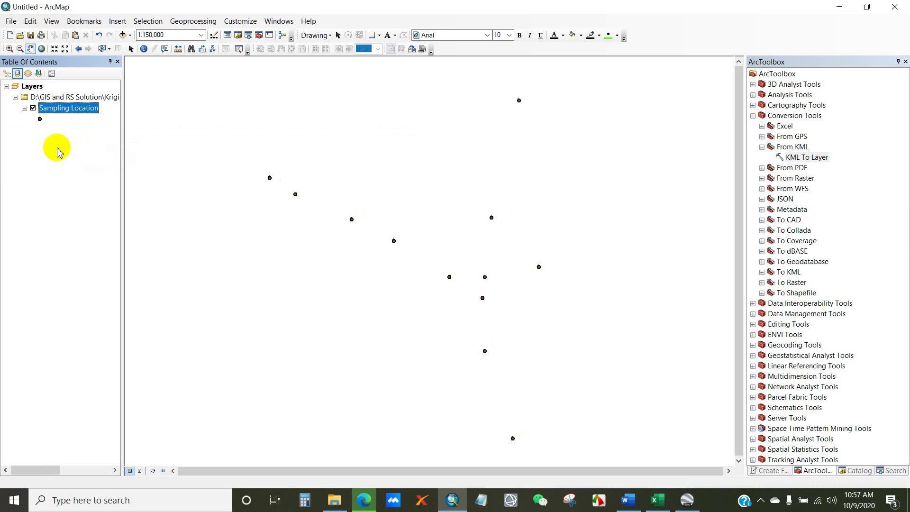
{"action": "left_click_drag", "start_coordinate": [386, 242], "coordinate": [386, 247]}
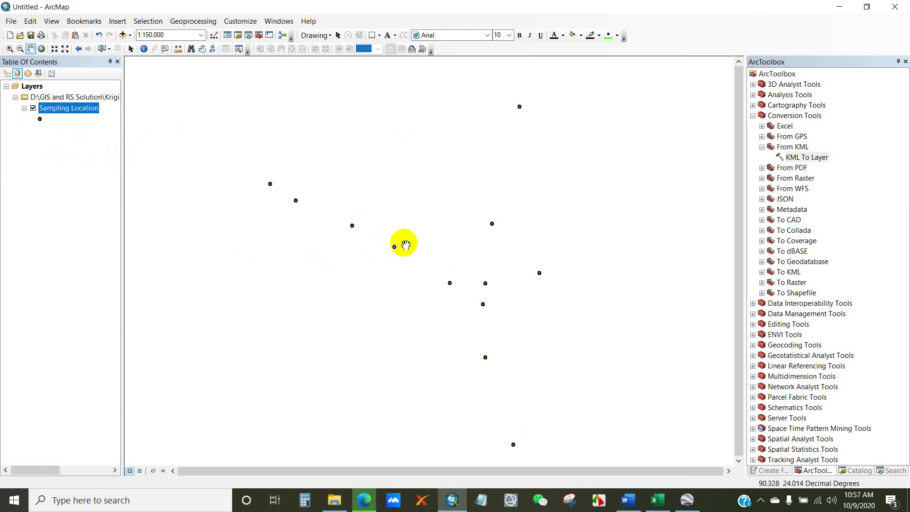
{"action": "left_click", "coordinate": [7, 75]}
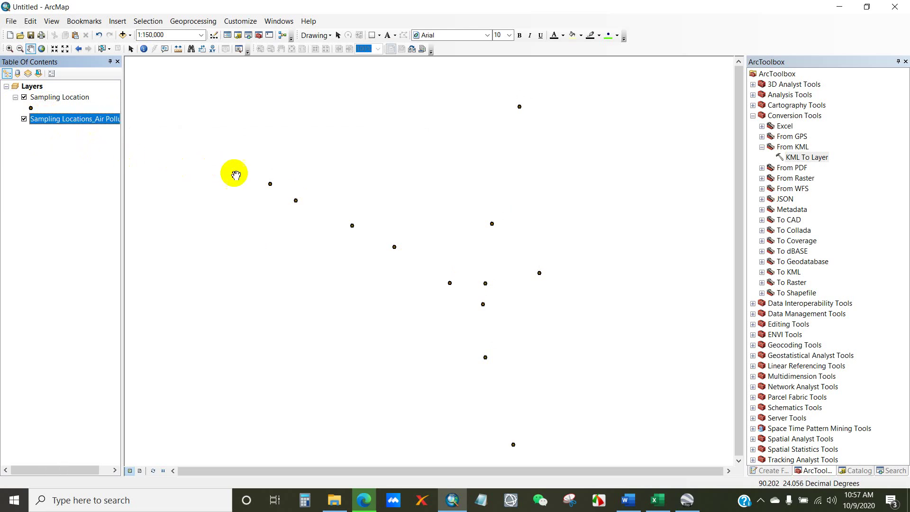
{"action": "left_click_drag", "start_coordinate": [252, 183], "coordinate": [427, 261]}
{"action": "left_click_drag", "start_coordinate": [311, 217], "coordinate": [201, 160]}
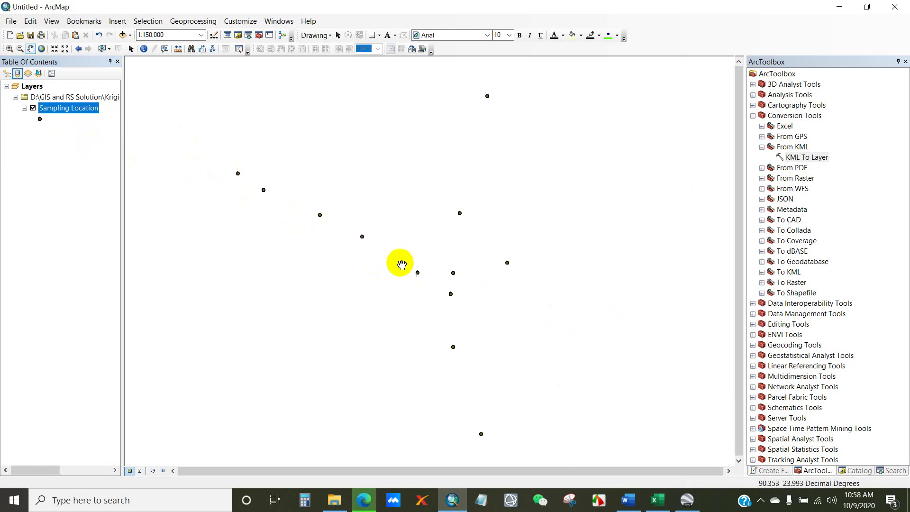
Step: Open the Sampling Location attribute table and inspect the Name field and records L1 and L2
{"action": "right_click", "coordinate": [52, 108]}
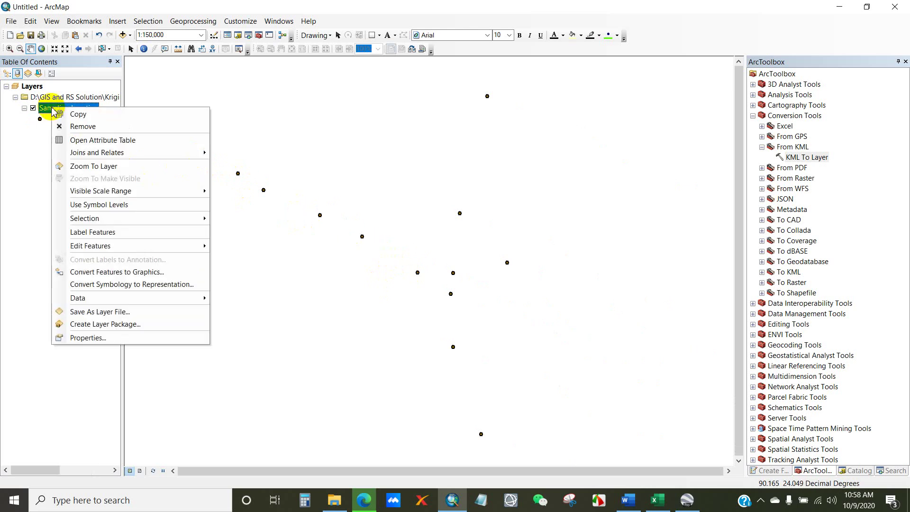
{"action": "left_click", "coordinate": [86, 141]}
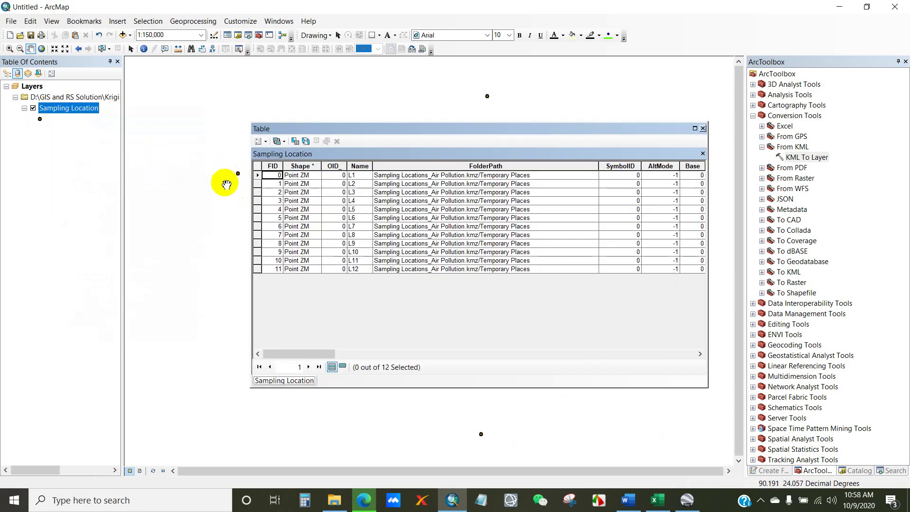
{"action": "left_click", "coordinate": [360, 166]}
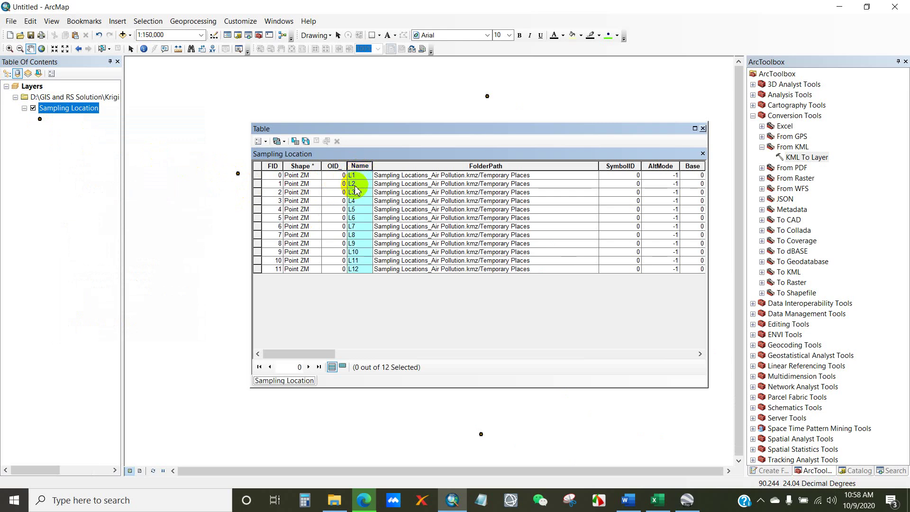
{"action": "left_click_drag", "start_coordinate": [334, 129], "coordinate": [364, 155]}
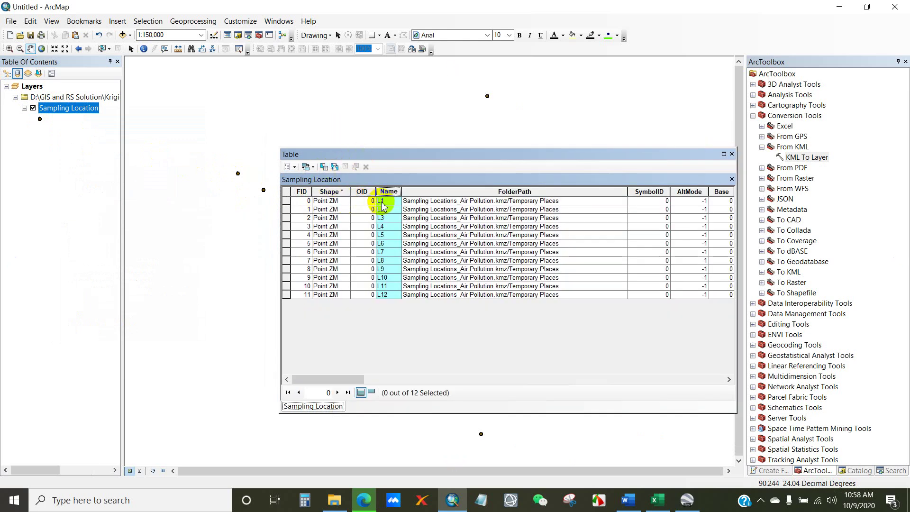
{"action": "left_click", "coordinate": [287, 201]}
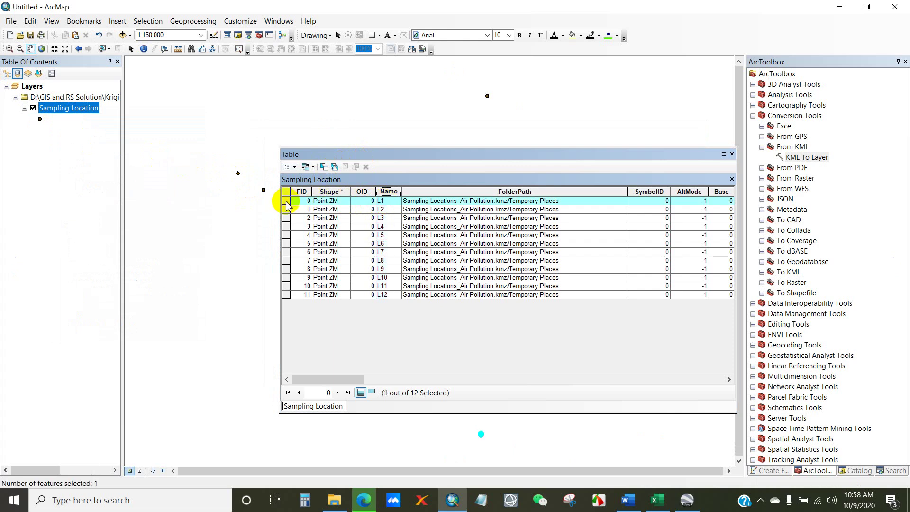
{"action": "left_click_drag", "start_coordinate": [407, 155], "coordinate": [328, 138]}
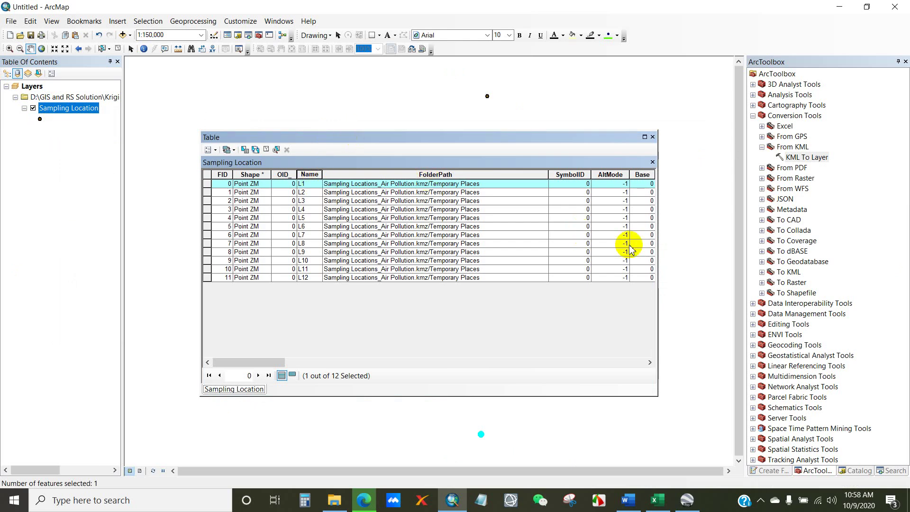
{"action": "left_click_drag", "start_coordinate": [658, 263], "coordinate": [461, 260]}
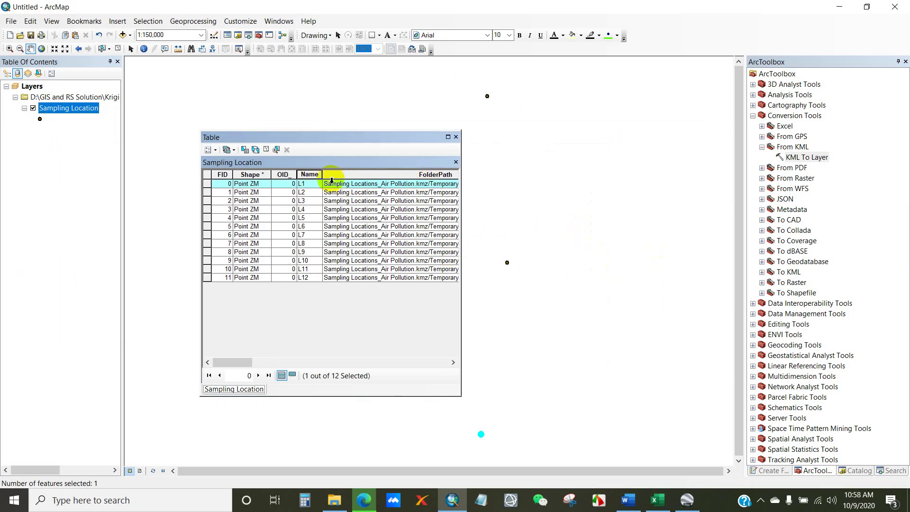
{"action": "left_click_drag", "start_coordinate": [291, 138], "coordinate": [627, 115]}
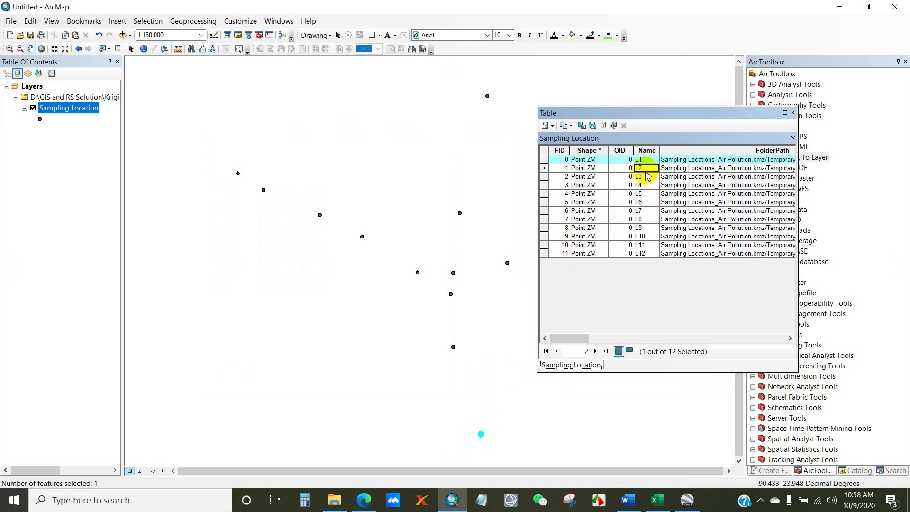
{"action": "left_click", "coordinate": [544, 168]}
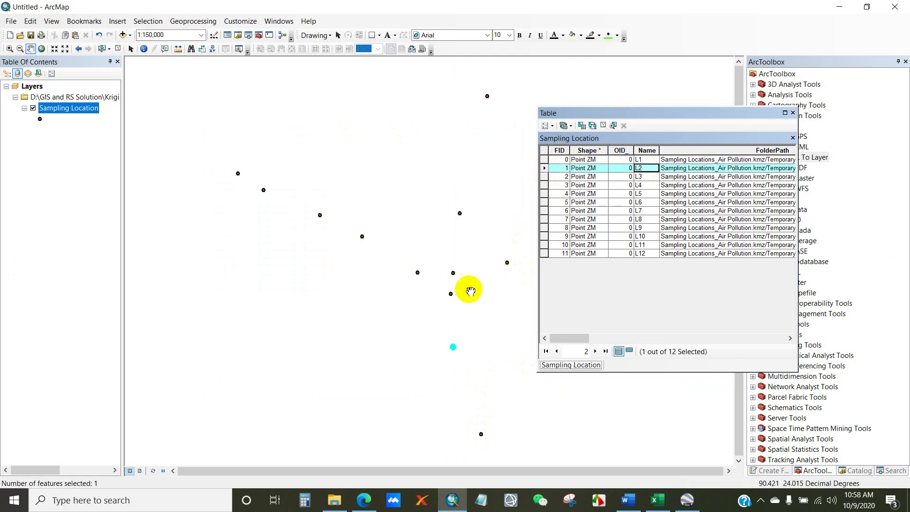
{"action": "left_click_drag", "start_coordinate": [709, 115], "coordinate": [543, 98]}
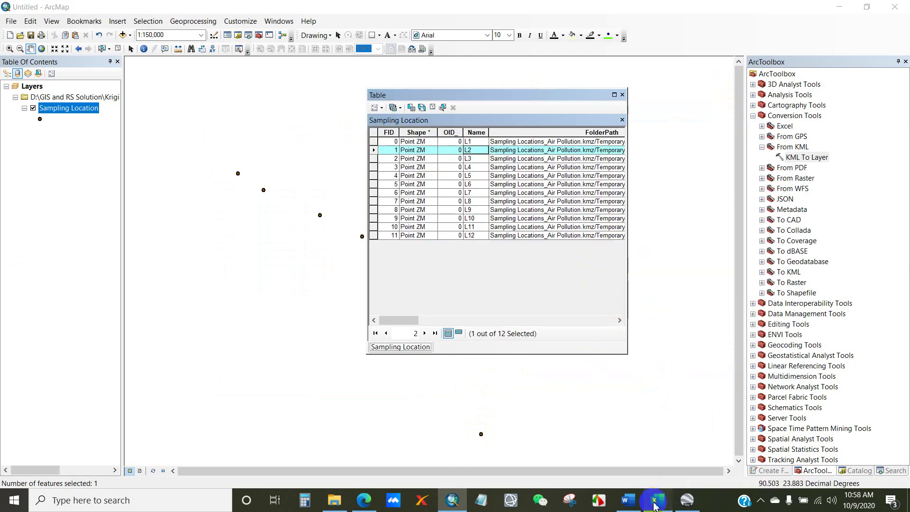
Step: Compare the points with the Laboratory Result workbook, then close the attribute table
{"action": "left_click", "coordinate": [654, 503]}
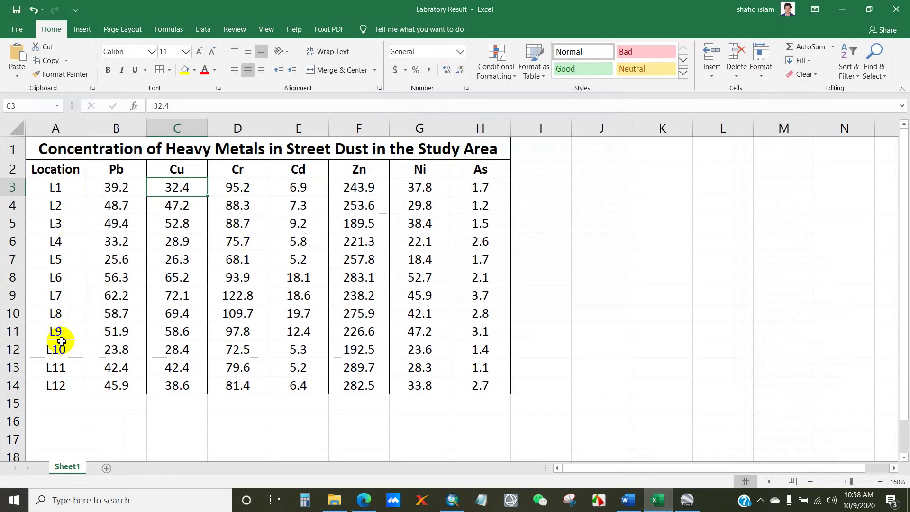
{"action": "left_click", "coordinate": [448, 505]}
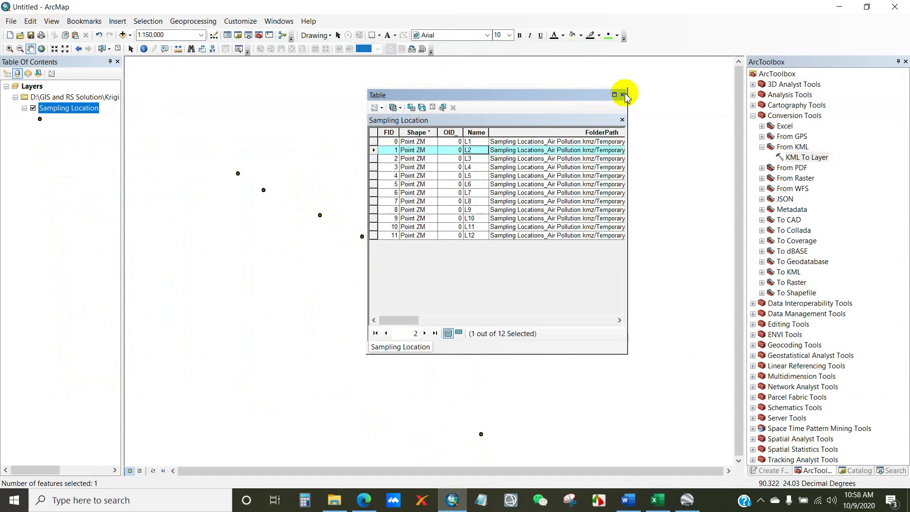
{"action": "left_click", "coordinate": [625, 94]}
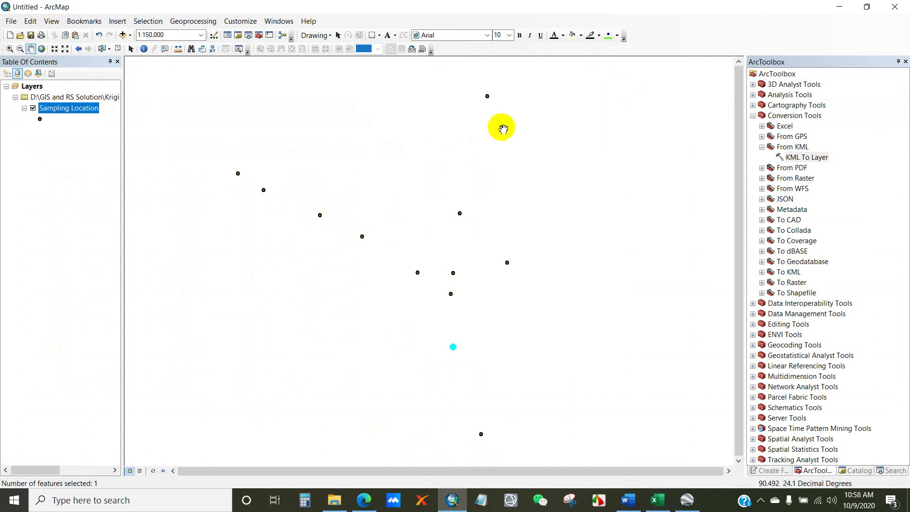
{"action": "right_click", "coordinate": [63, 111]}
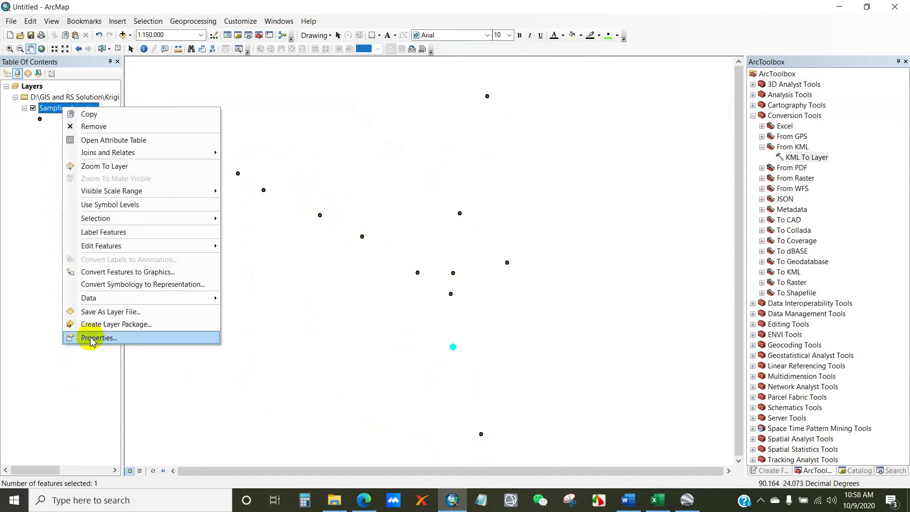
Step: Turn on Name-field labels for the Sampling Location layer so L1–L12 show beside the points
{"action": "left_click", "coordinate": [91, 338]}
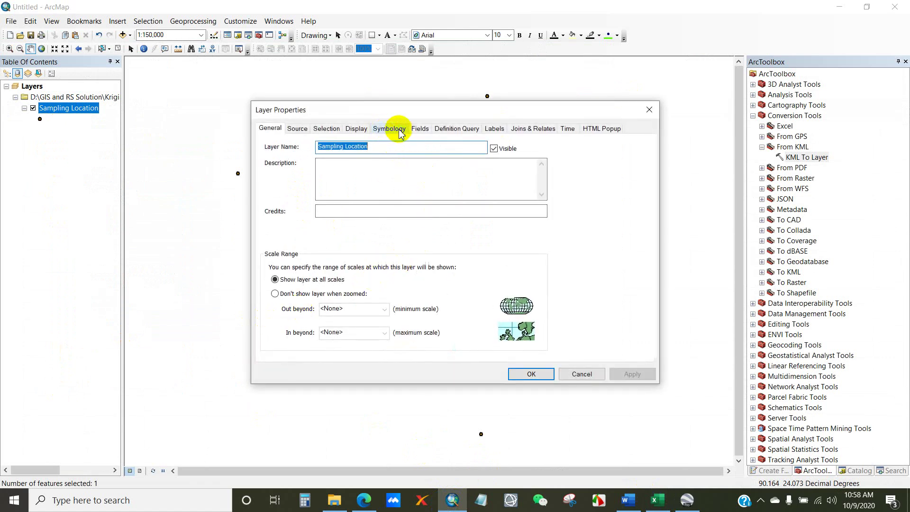
{"action": "left_click", "coordinate": [494, 128]}
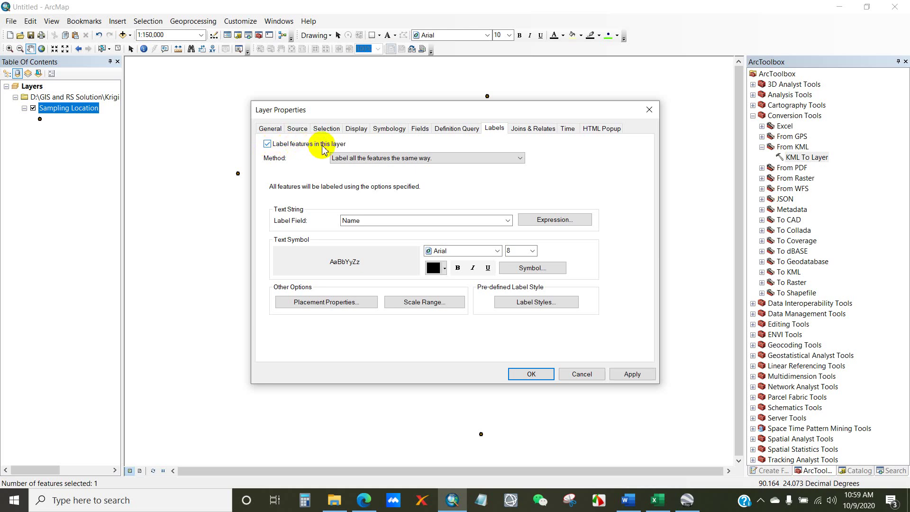
{"action": "left_click", "coordinate": [528, 373]}
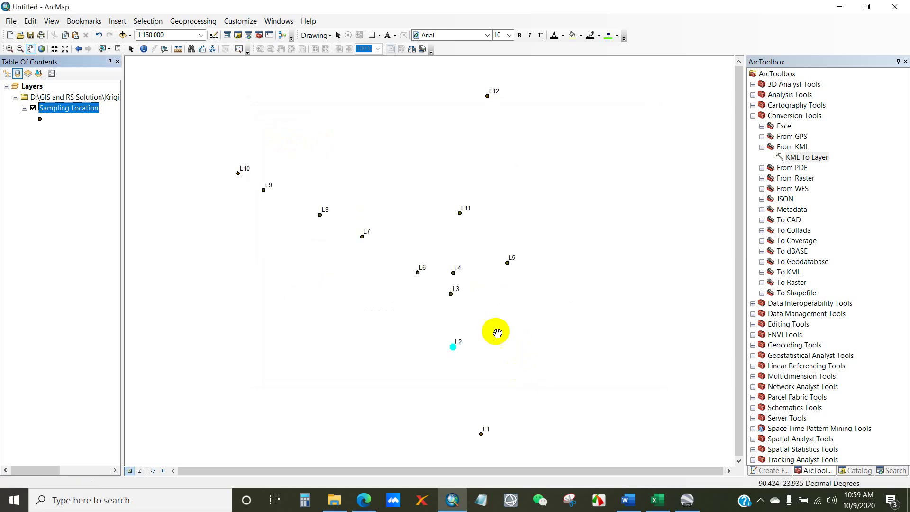
{"action": "left_click_drag", "start_coordinate": [494, 235], "coordinate": [493, 241]}
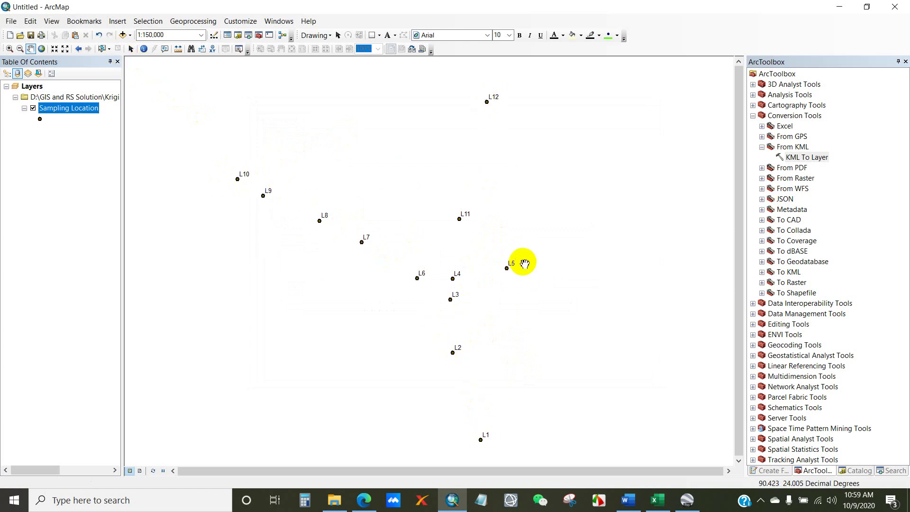
Step: Reopen the Sampling Location attribute table and inspect the FID and Name columns
{"action": "right_click", "coordinate": [61, 112]}
{"action": "left_click", "coordinate": [92, 144]}
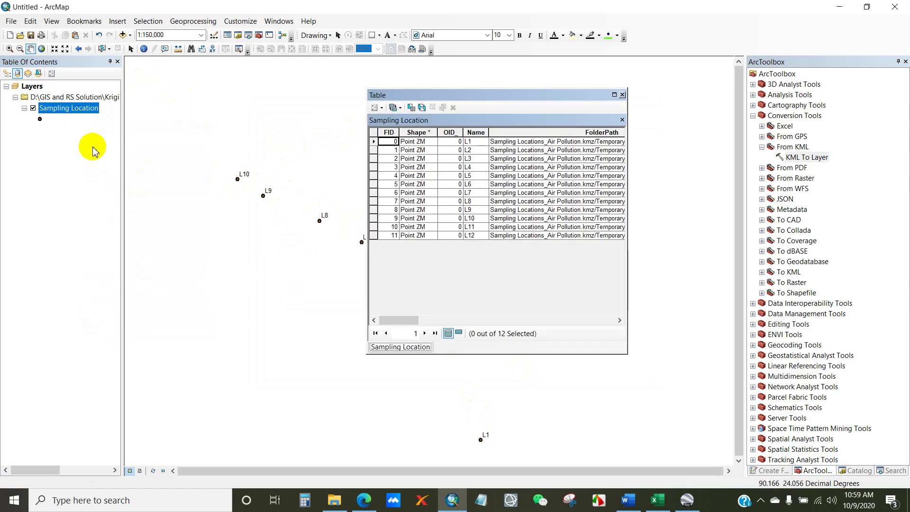
{"action": "left_click", "coordinate": [388, 133]}
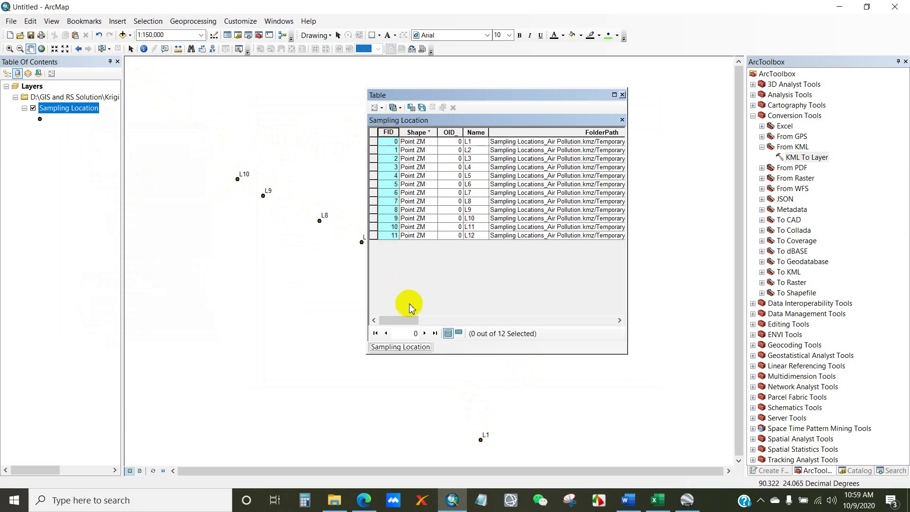
{"action": "left_click", "coordinate": [476, 132]}
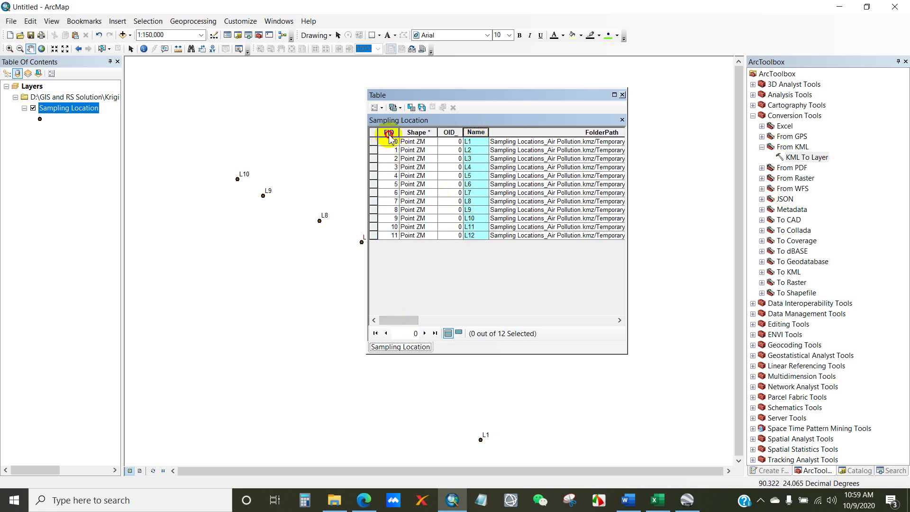
{"action": "left_click", "coordinate": [388, 134]}
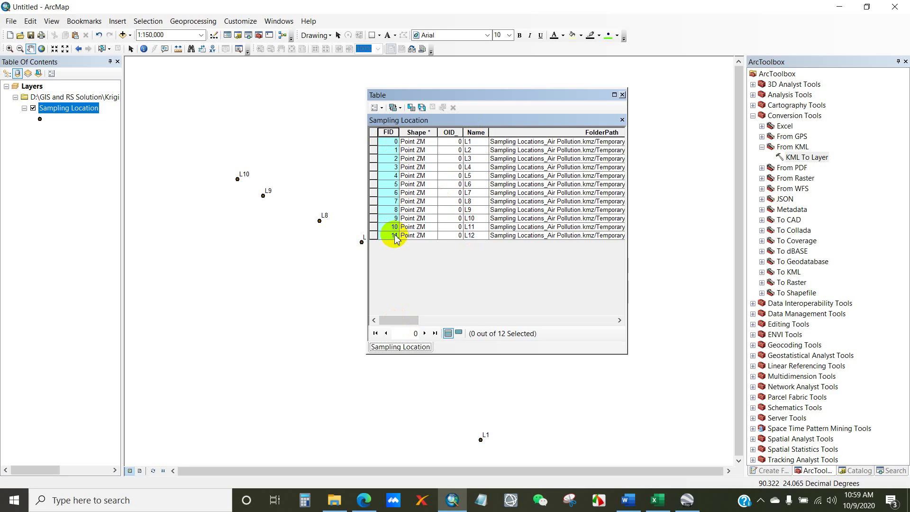
Step: Copy the concentration table A2:H14 from Sheet1 of the Laboratory Result workbook
{"action": "left_click", "coordinate": [657, 500]}
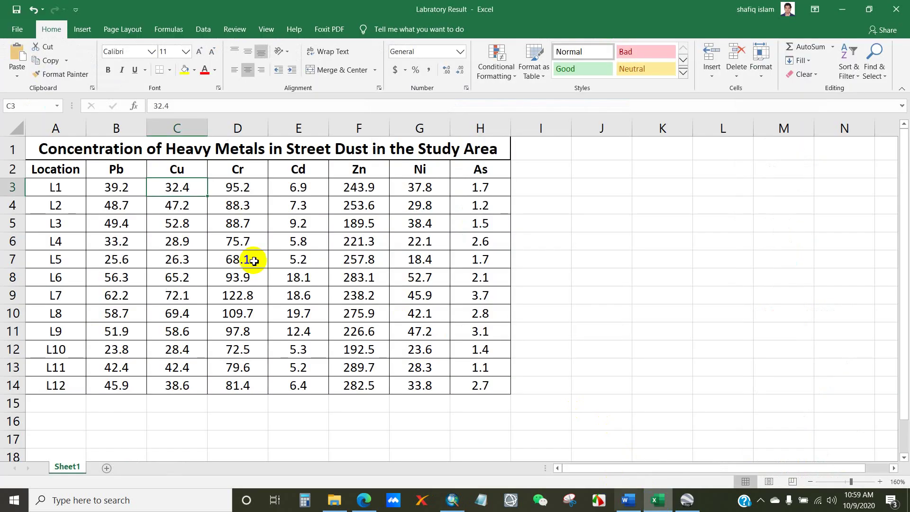
{"action": "left_click", "coordinate": [47, 169]}
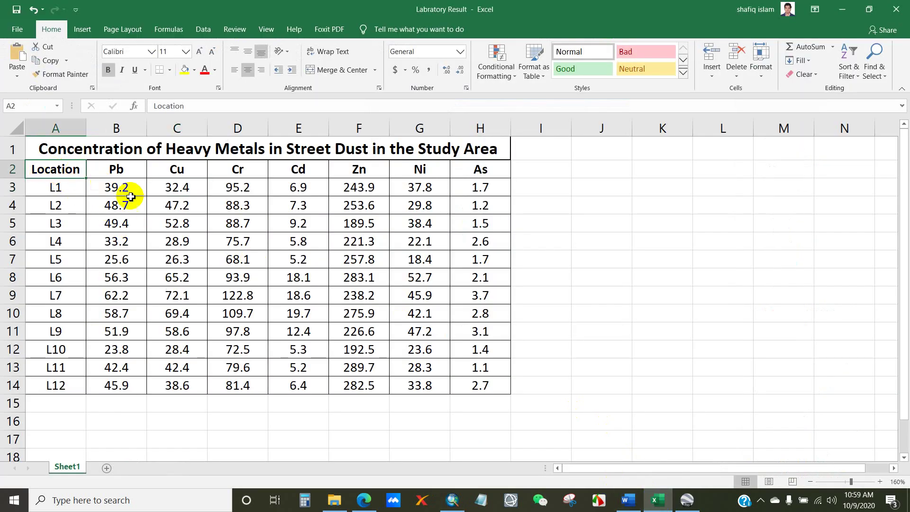
{"action": "mouse_move", "coordinate": [57, 169]}
{"action": "left_mouse_down"}
{"action": "mouse_move", "coordinate": [291, 231]}
{"action": "mouse_move", "coordinate": [434, 314]}
{"action": "mouse_move", "coordinate": [471, 359]}
{"action": "mouse_move", "coordinate": [468, 382]}
{"action": "left_mouse_up"}
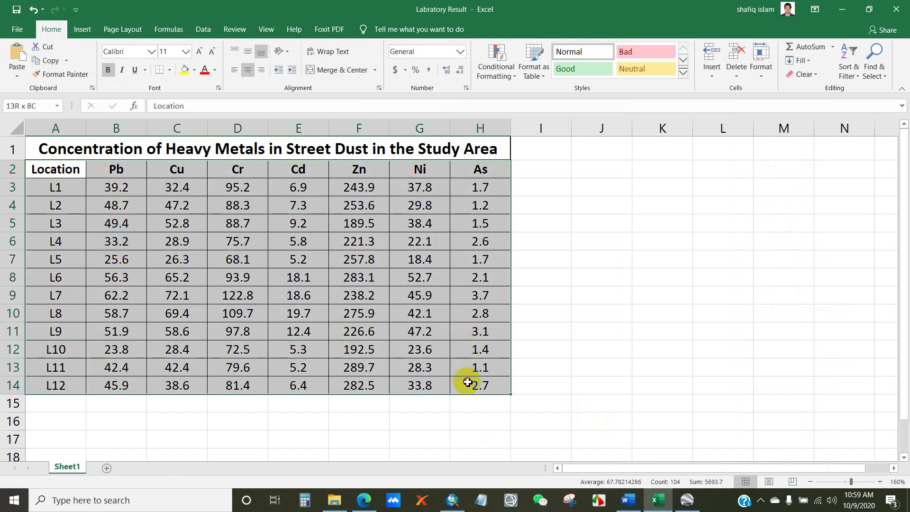
{"action": "key", "text": "ctrl+c"}
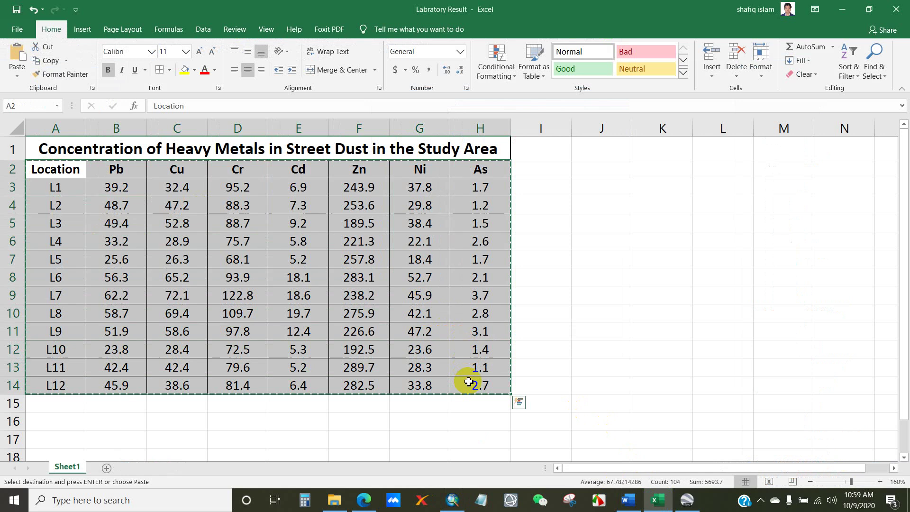
{"action": "right_click", "coordinate": [127, 374]}
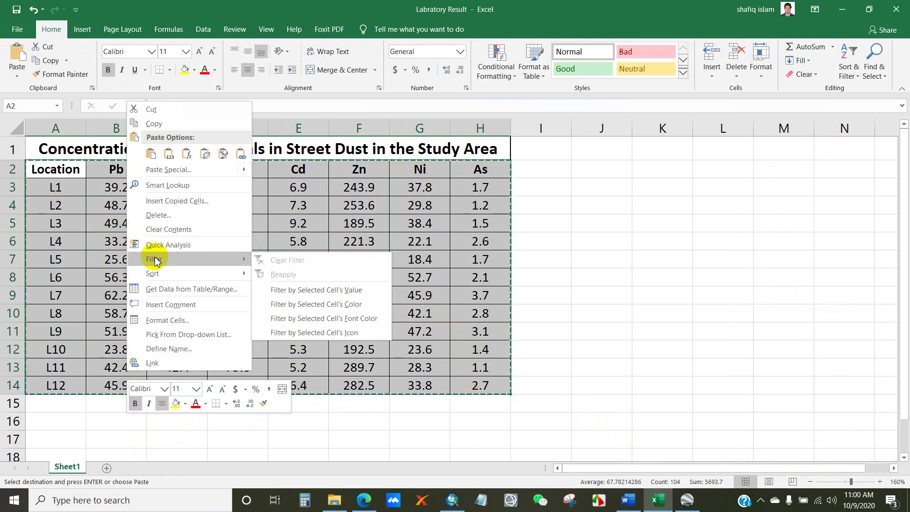
{"action": "left_click", "coordinate": [157, 124]}
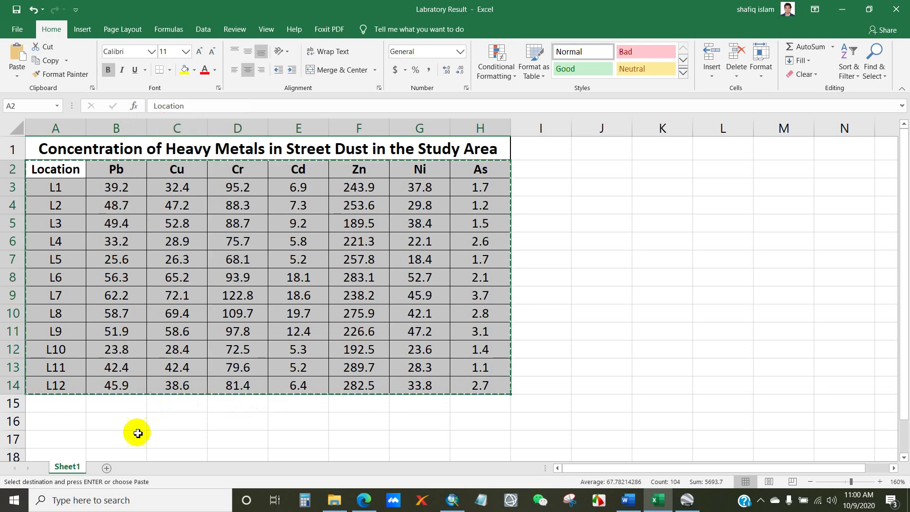
Step: Paste the table at cell B1 of a new Sheet3, then return to ArcMap
{"action": "left_click", "coordinate": [108, 467]}
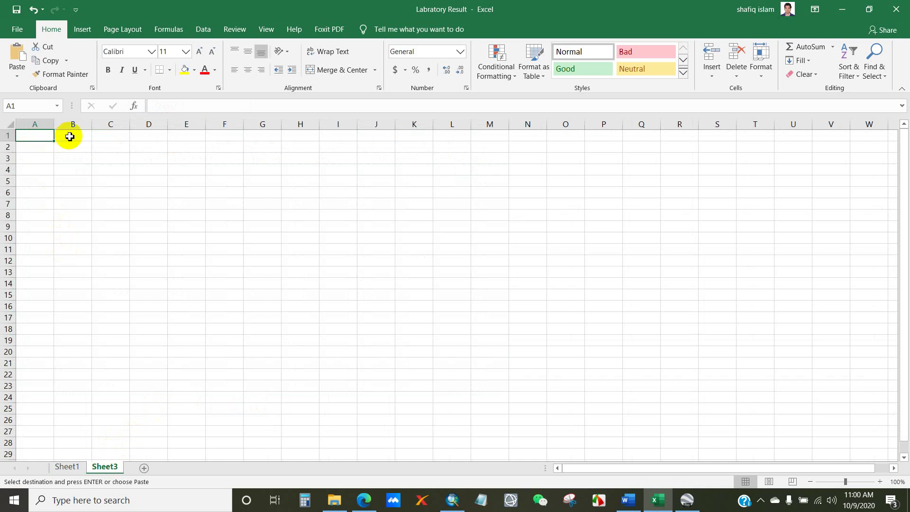
{"action": "left_click", "coordinate": [70, 136]}
{"action": "key", "text": "ctrl+v"}
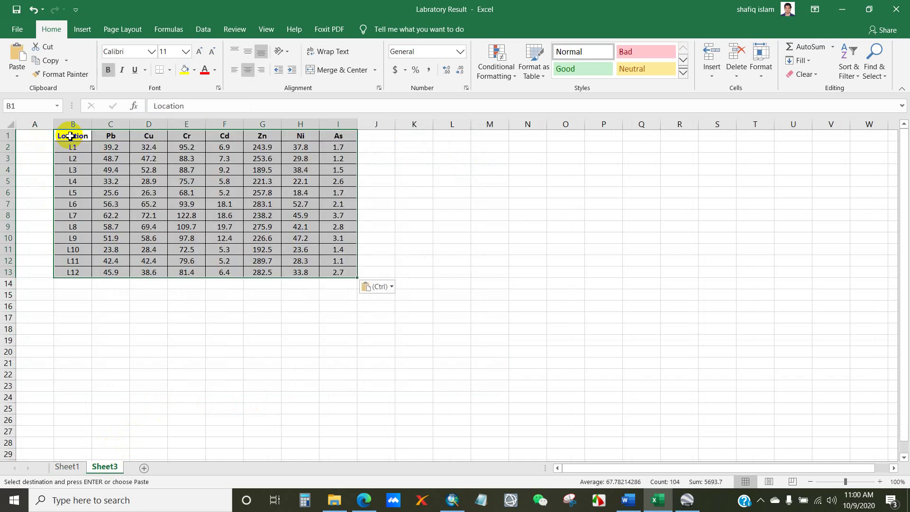
{"action": "left_click", "coordinate": [149, 320]}
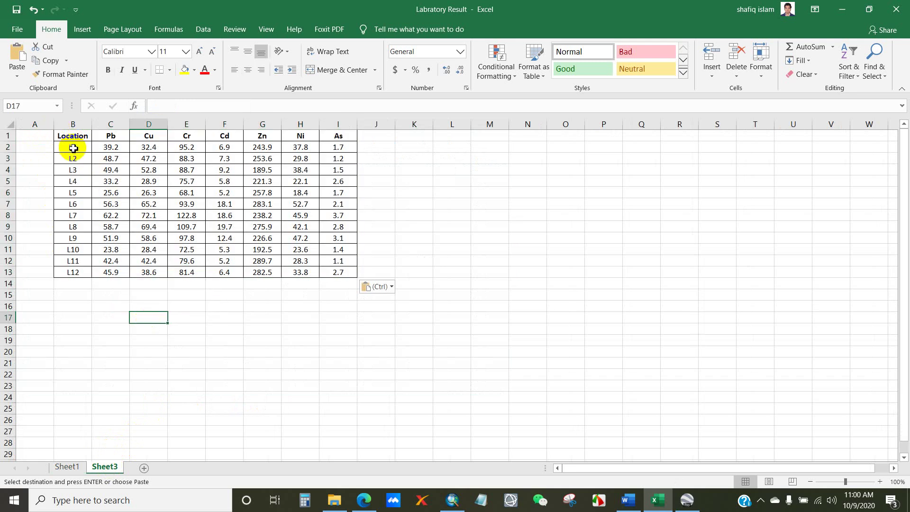
{"action": "left_click", "coordinate": [73, 148]}
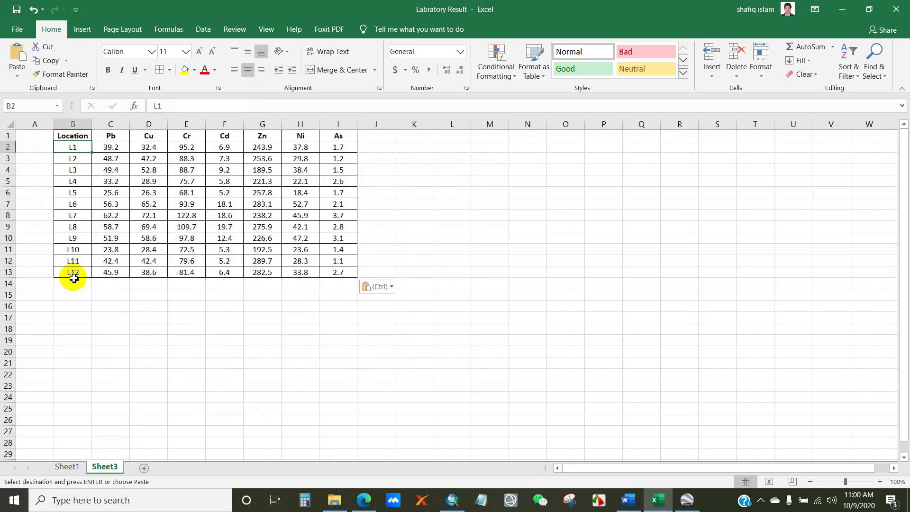
{"action": "left_click", "coordinate": [454, 499]}
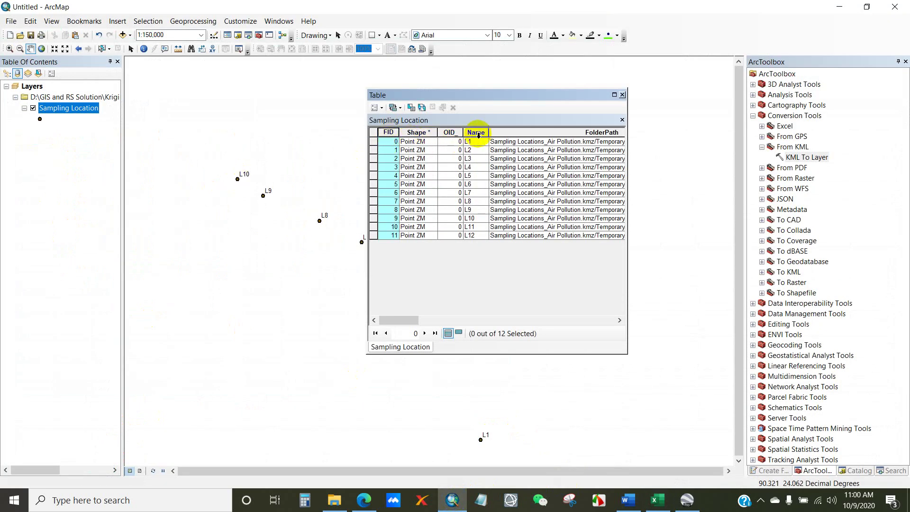
{"action": "left_click", "coordinate": [477, 133]}
{"action": "left_click", "coordinate": [390, 133]}
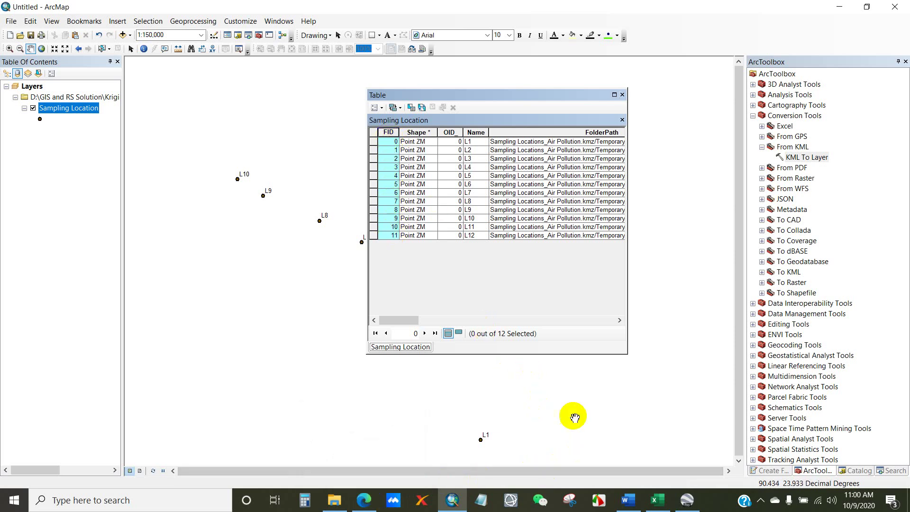
{"action": "left_click", "coordinate": [654, 503]}
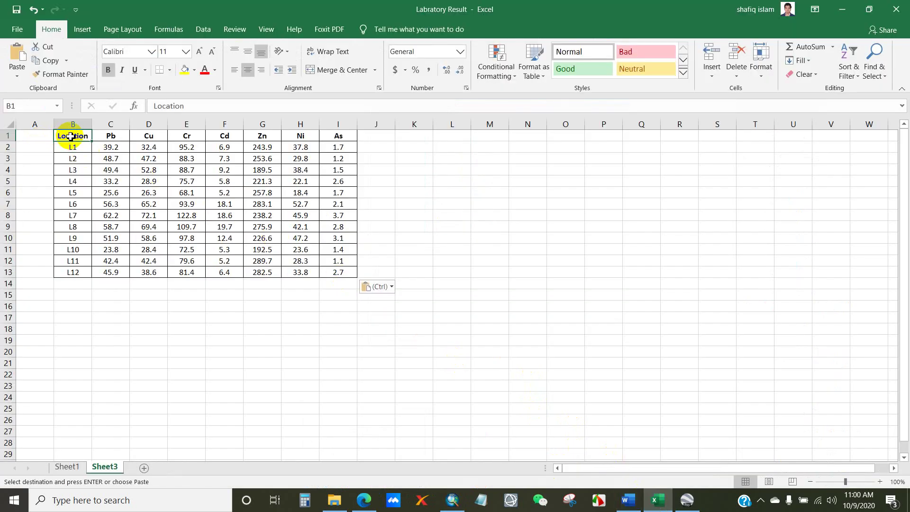
Step: Head B1 'Name' and A1 'FID', entering 0, 1, 2 in A2:A4
{"action": "type", "text": "Name"}
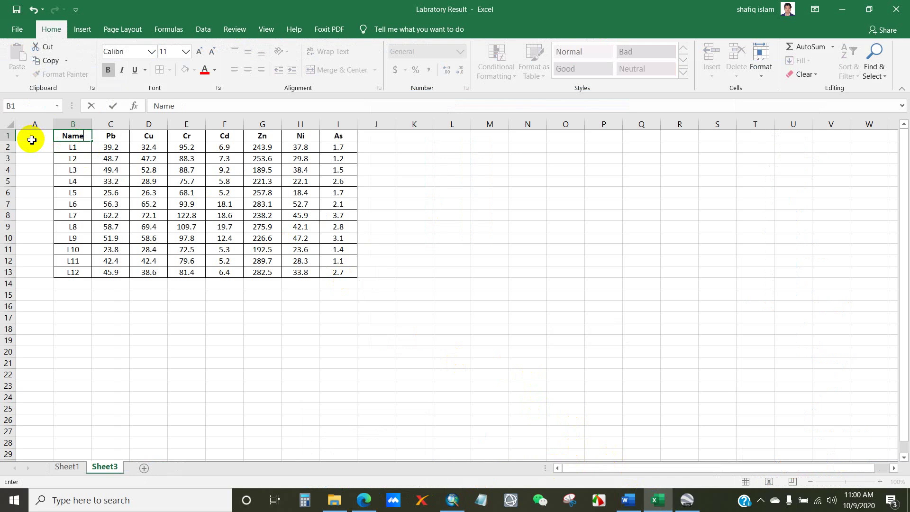
{"action": "left_click", "coordinate": [31, 138]}
{"action": "type", "text": "FID"}
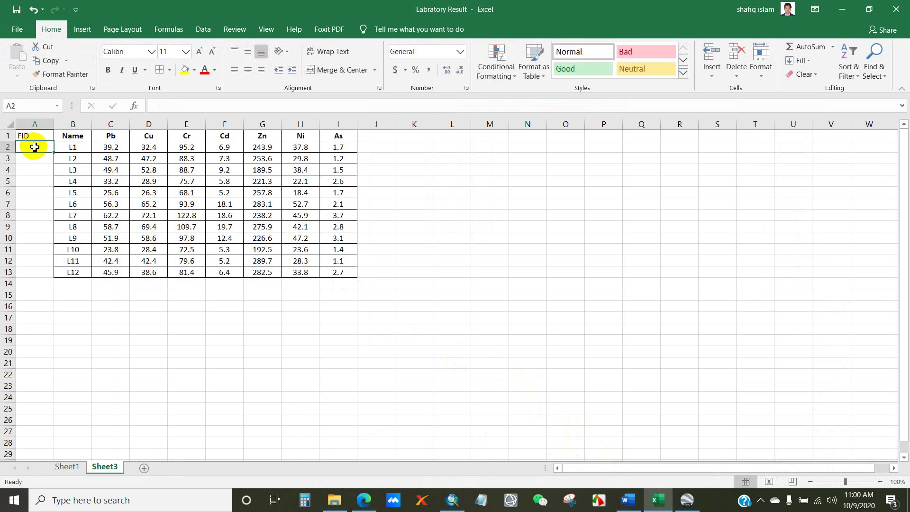
{"action": "type", "text": "0"}
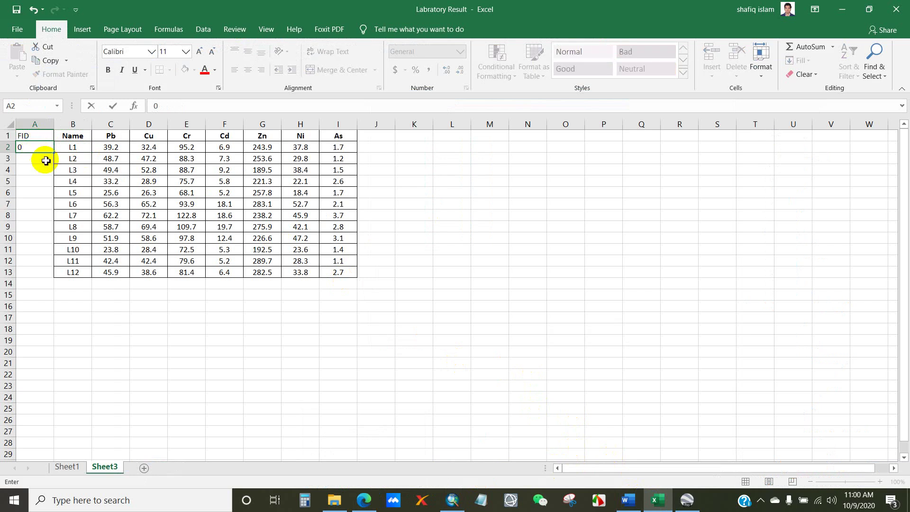
{"action": "key", "text": "Return"}
{"action": "type", "text": "1"}
{"action": "key", "text": "Return"}
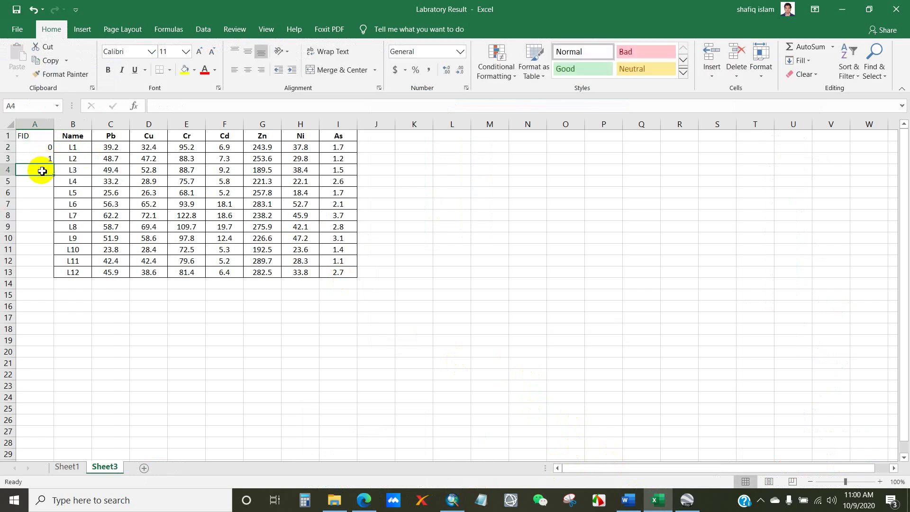
{"action": "type", "text": "2"}
{"action": "key", "text": "Return"}
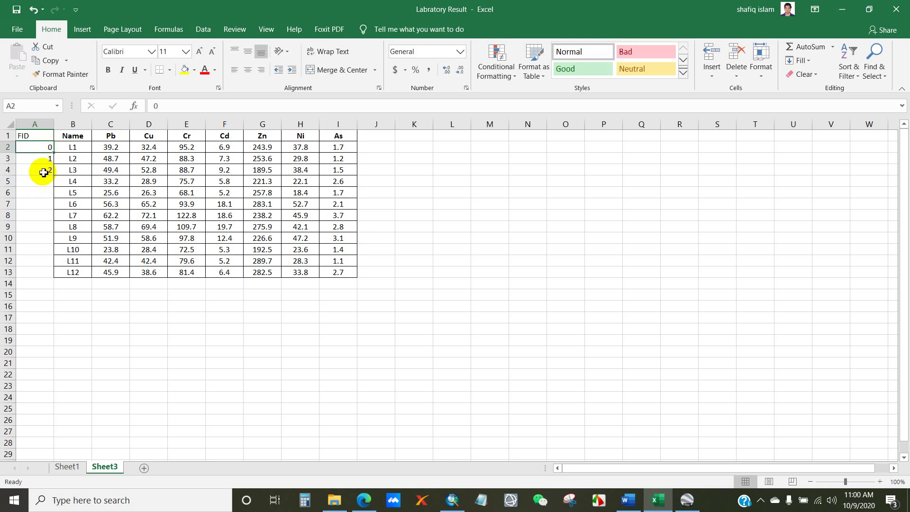
Step: Fill the FID series down to 11 in A13, then return to ArcMap
{"action": "left_click", "coordinate": [44, 173], "text": "ctrl"}
{"action": "left_click_drag", "start_coordinate": [36, 148], "coordinate": [48, 272]}
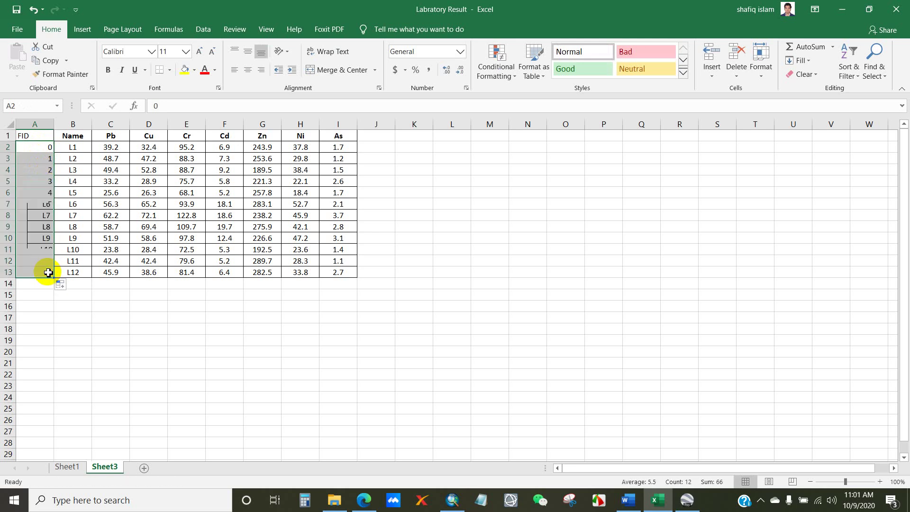
{"action": "left_click", "coordinate": [54, 315]}
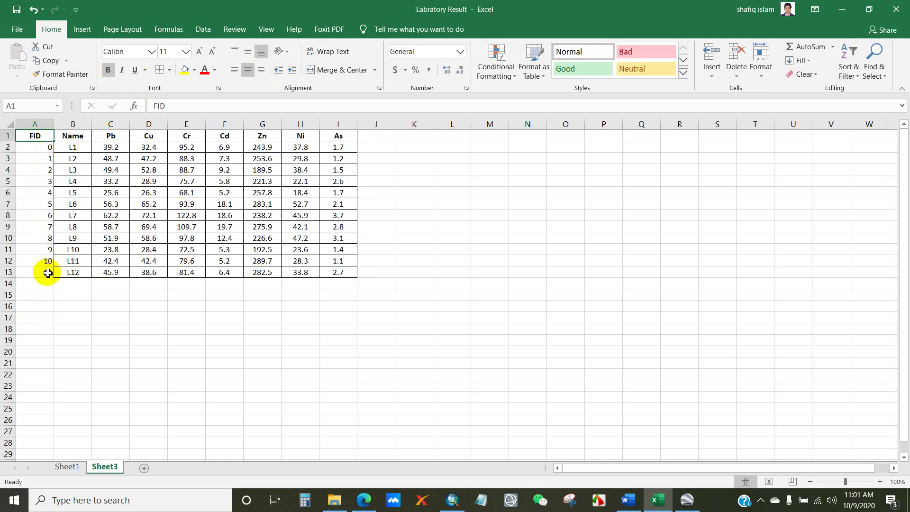
{"action": "left_click", "coordinate": [448, 502]}
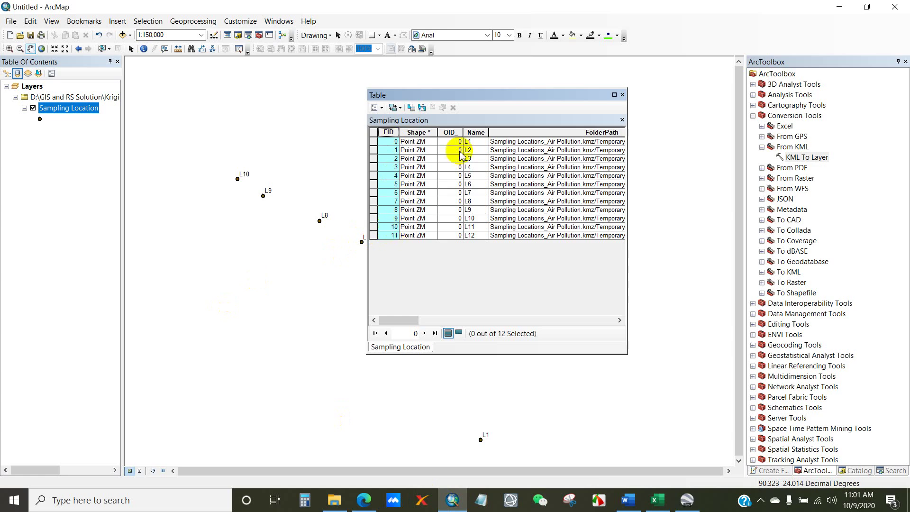
Step: Apply All Borders to the lab results table A1:I13
{"action": "left_click", "coordinate": [623, 95]}
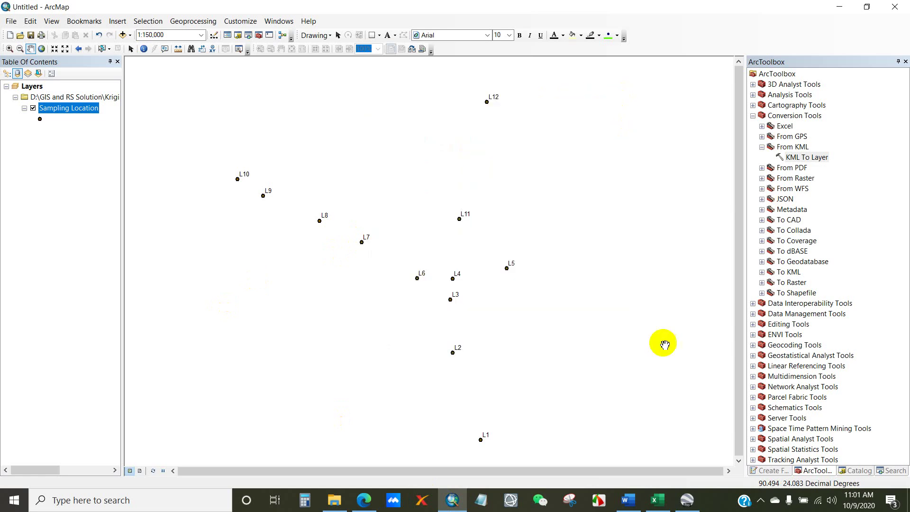
{"action": "left_click", "coordinate": [659, 502]}
{"action": "left_click", "coordinate": [250, 315]}
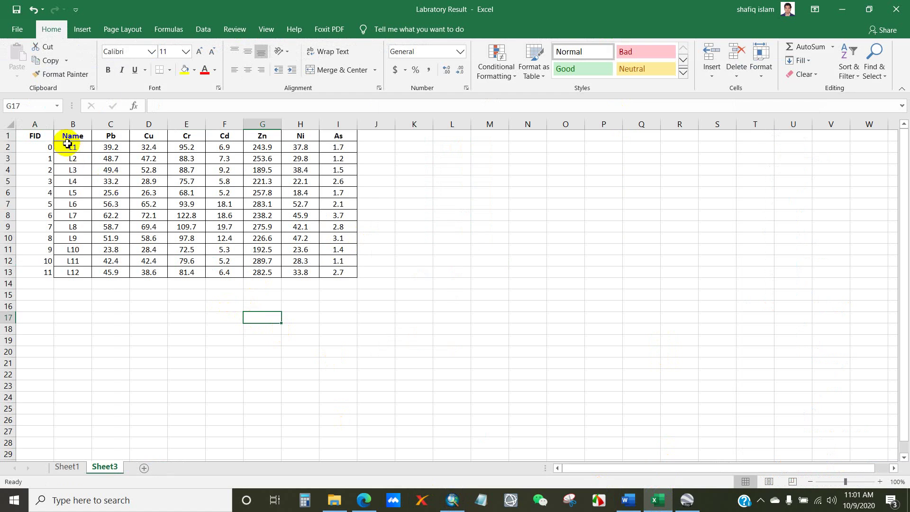
{"action": "left_click_drag", "start_coordinate": [41, 135], "coordinate": [328, 274]}
{"action": "left_click", "coordinate": [169, 69]}
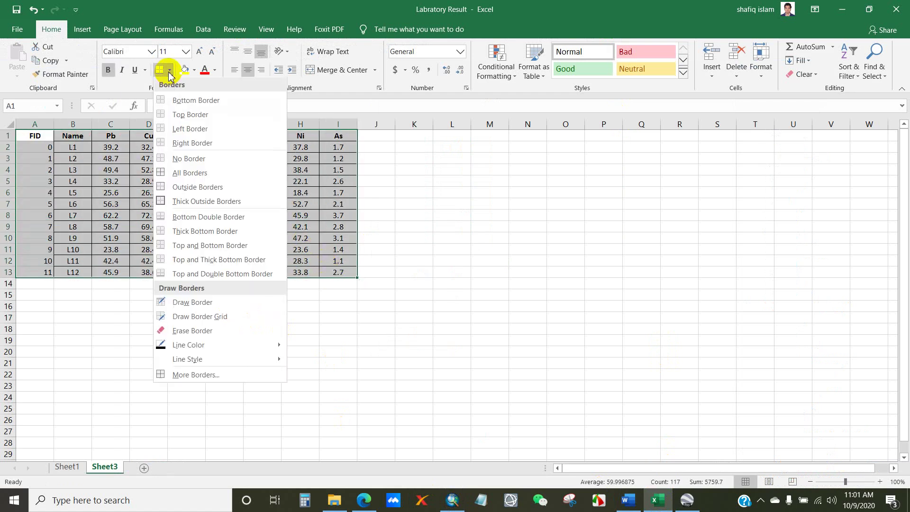
{"action": "left_click", "coordinate": [187, 172]}
{"action": "left_click", "coordinate": [415, 238]}
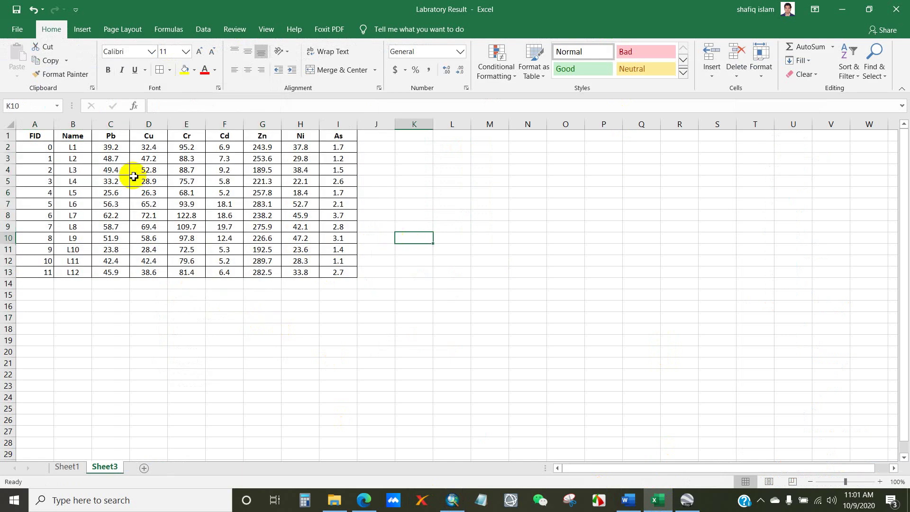
Step: Compare the sheet's FID values with the FID column of the Sampling Location attributes
{"action": "left_click", "coordinate": [51, 138]}
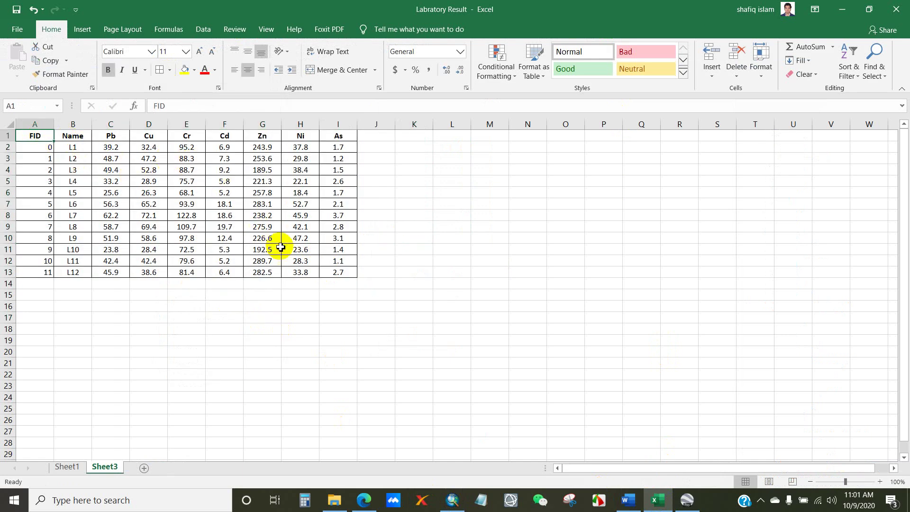
{"action": "left_click_drag", "start_coordinate": [27, 147], "coordinate": [34, 272]}
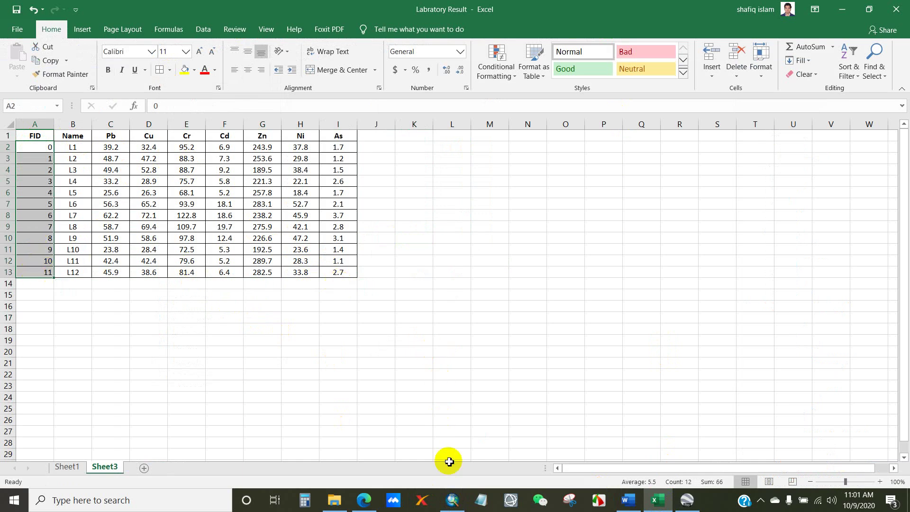
{"action": "left_click", "coordinate": [453, 500]}
{"action": "right_click", "coordinate": [73, 108]}
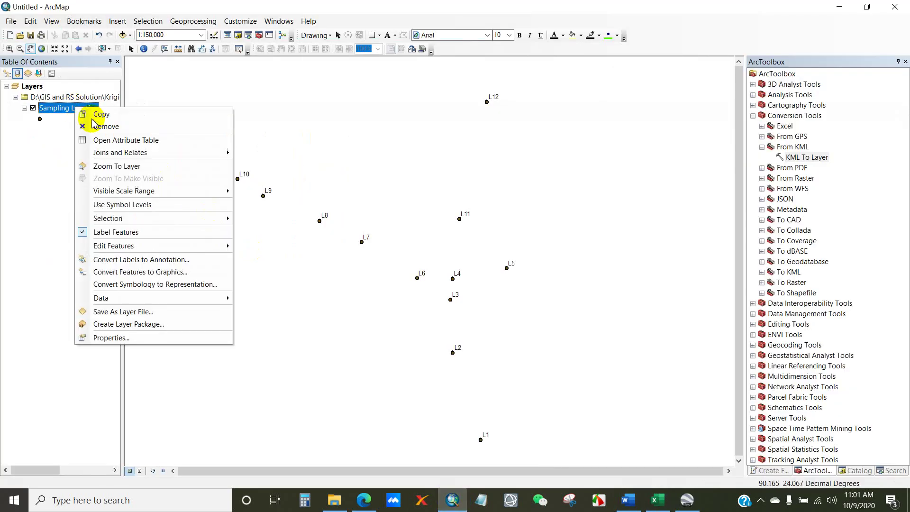
{"action": "left_click", "coordinate": [107, 138]}
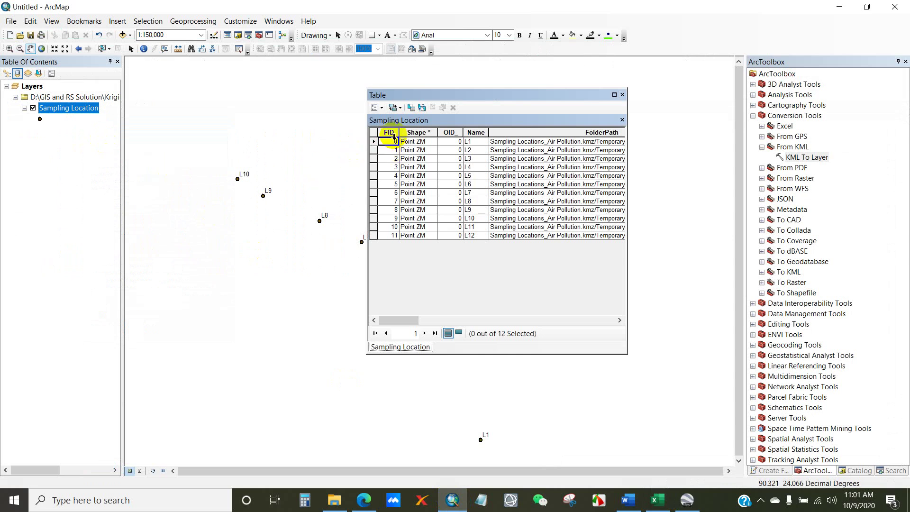
{"action": "left_click", "coordinate": [388, 132]}
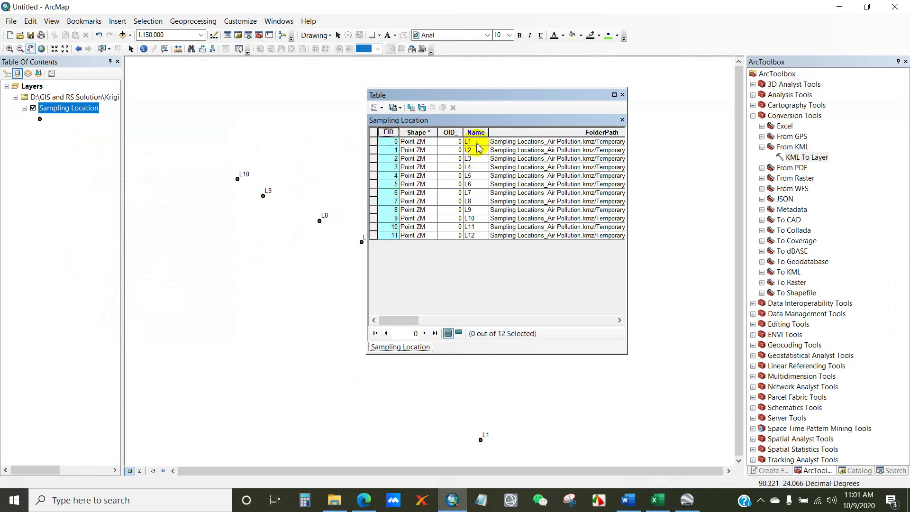
{"action": "left_click", "coordinate": [469, 235]}
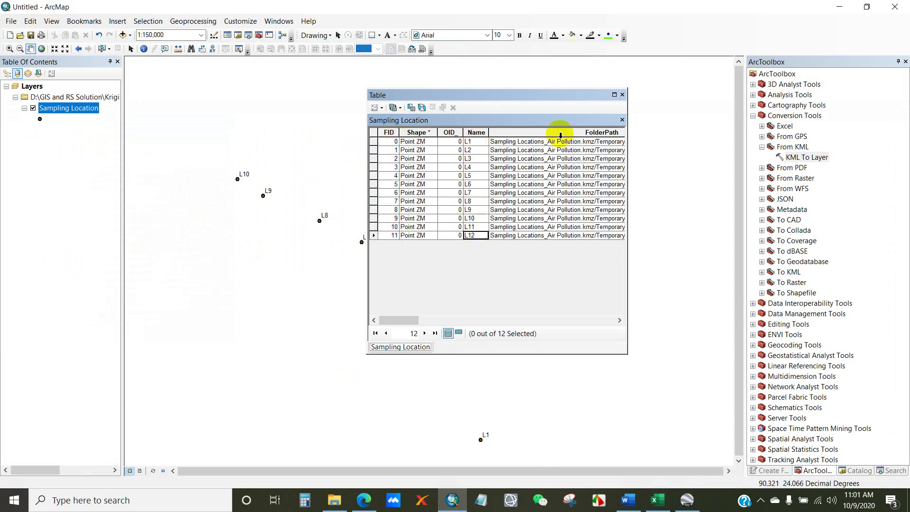
Step: Close the attribute table and open Excel's File backstage
{"action": "left_click", "coordinate": [624, 95]}
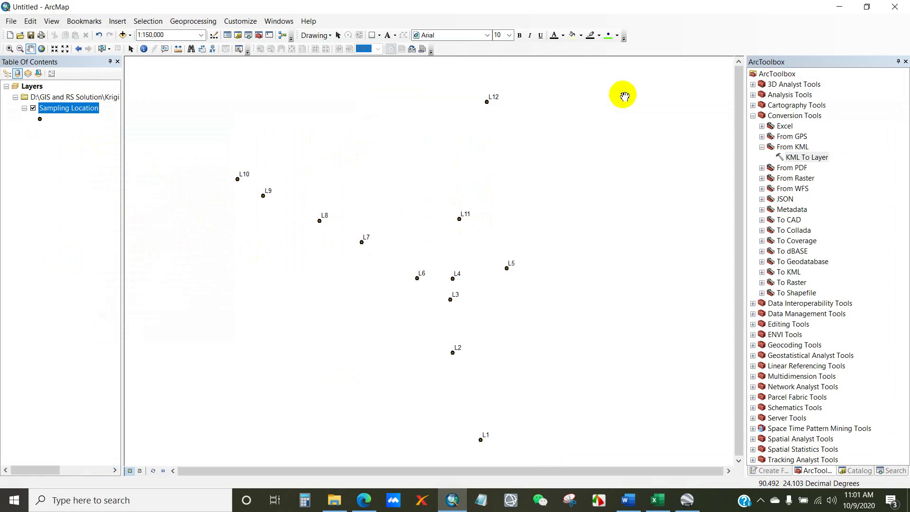
{"action": "left_click", "coordinate": [658, 500]}
{"action": "left_click", "coordinate": [386, 282]}
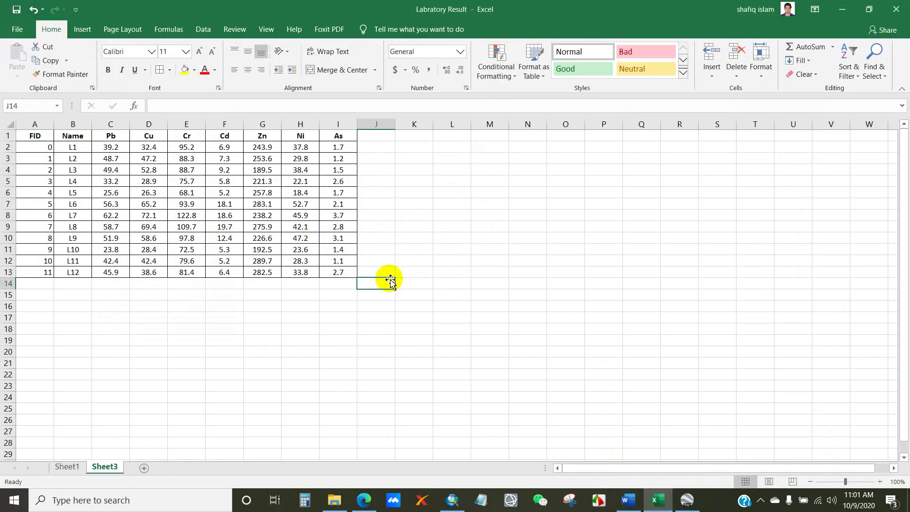
{"action": "left_click", "coordinate": [17, 29]}
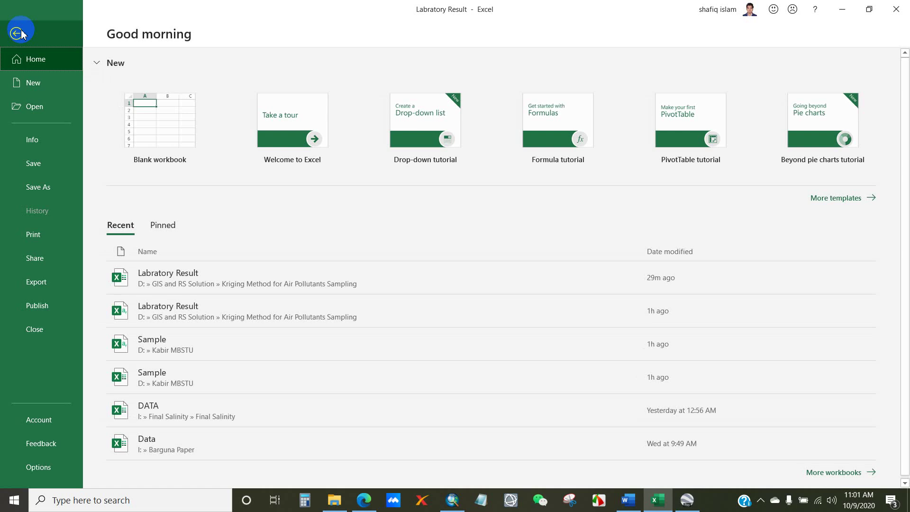
Step: Save the active sheet as CSV (MS-DOS) 'Labratory Result', accepting the format warnings
{"action": "left_click", "coordinate": [40, 189]}
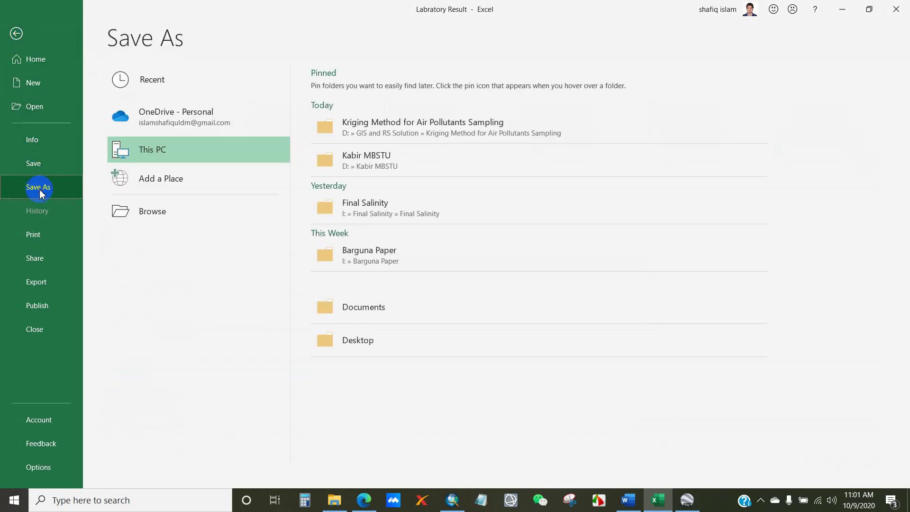
{"action": "left_click", "coordinate": [146, 212]}
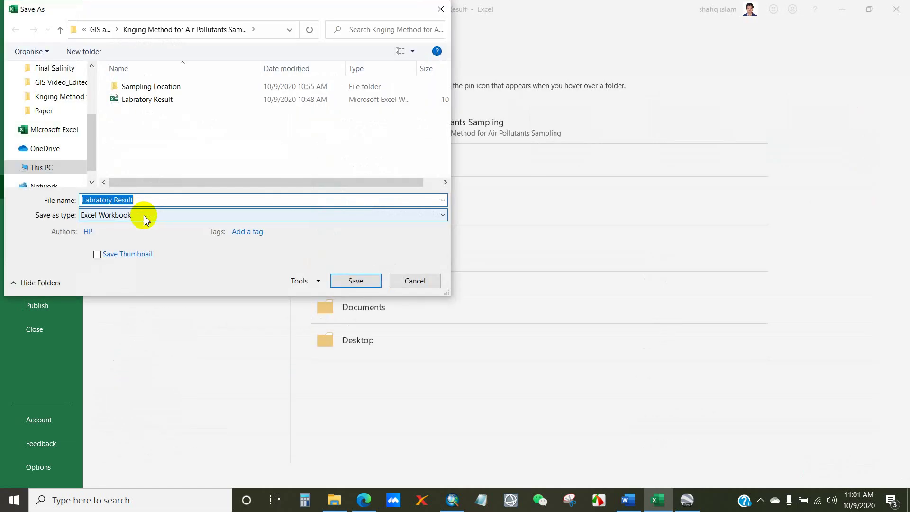
{"action": "left_click", "coordinate": [155, 202]}
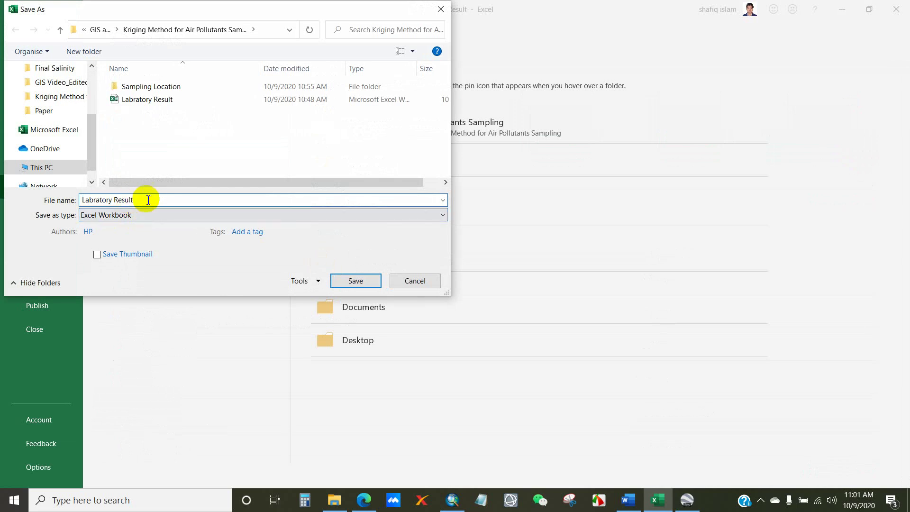
{"action": "left_click_drag", "start_coordinate": [148, 200], "coordinate": [78, 199]}
{"action": "left_click", "coordinate": [442, 215]}
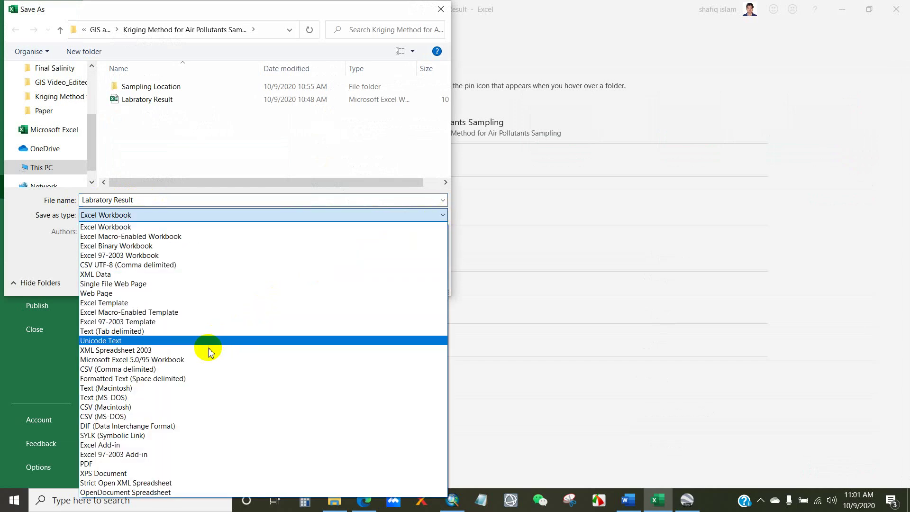
{"action": "left_click", "coordinate": [112, 417]}
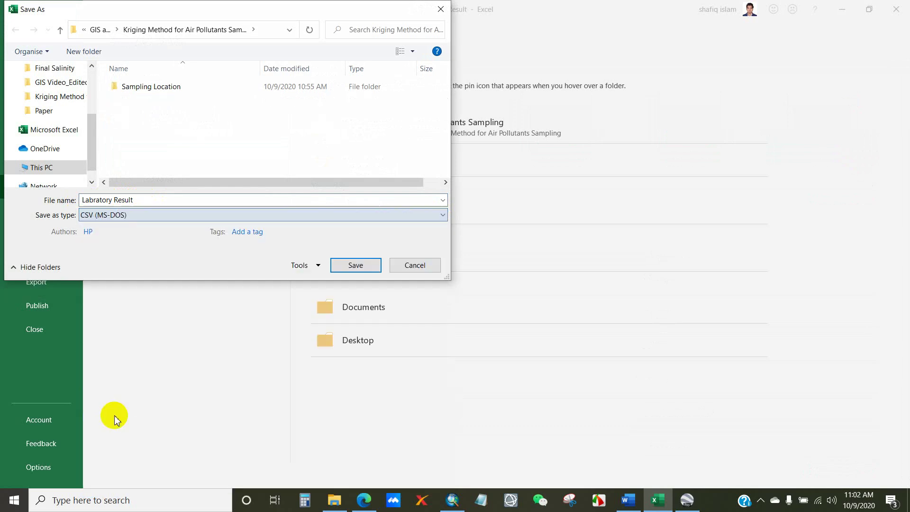
{"action": "left_click", "coordinate": [353, 267]}
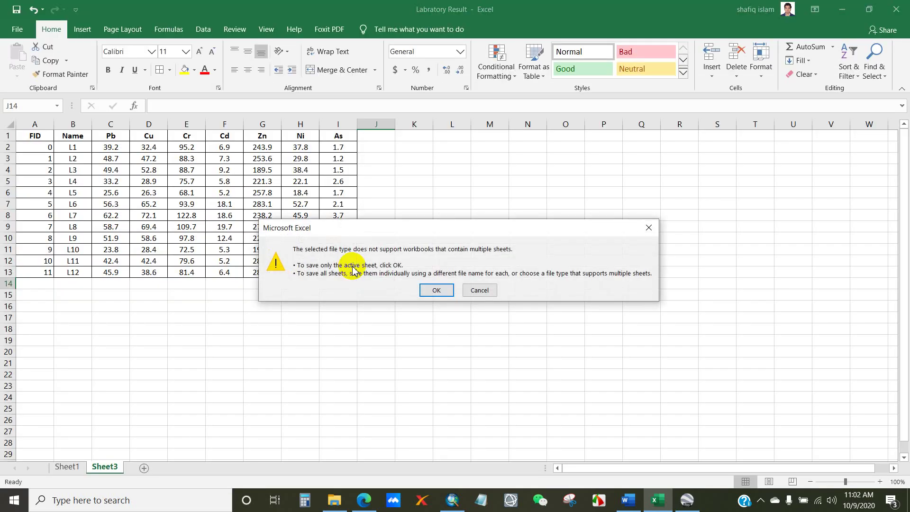
{"action": "left_click", "coordinate": [433, 291]}
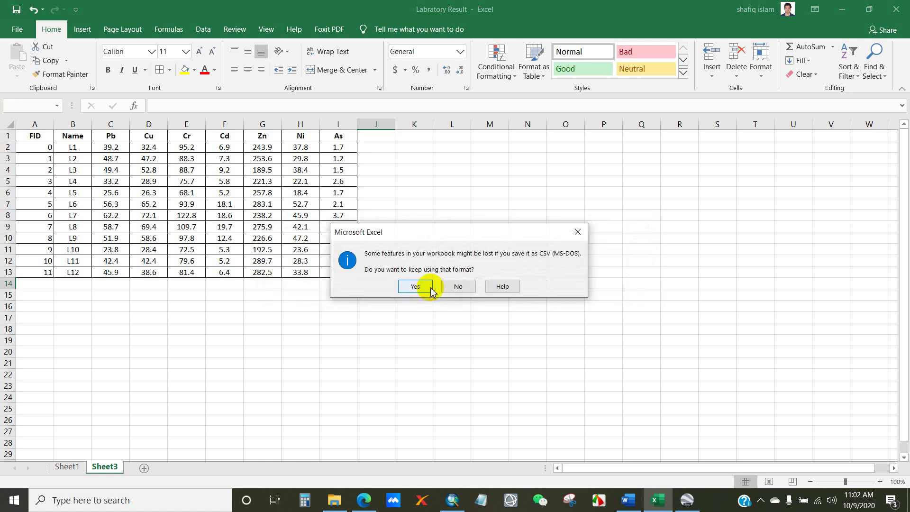
{"action": "left_click", "coordinate": [416, 286]}
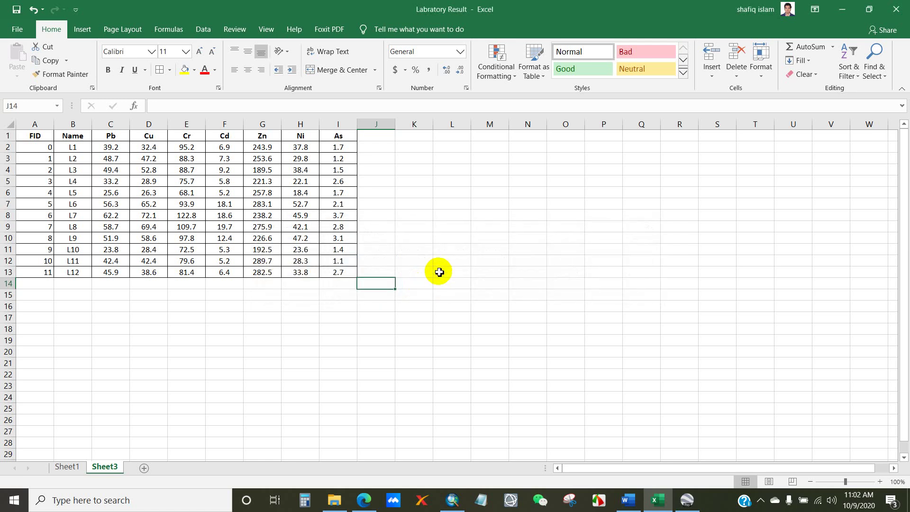
{"action": "left_click", "coordinate": [436, 271]}
Step: Confirm the Labratory Result CSV sits in the Kriging project folder, then return to ArcMap
{"action": "left_click", "coordinate": [334, 500]}
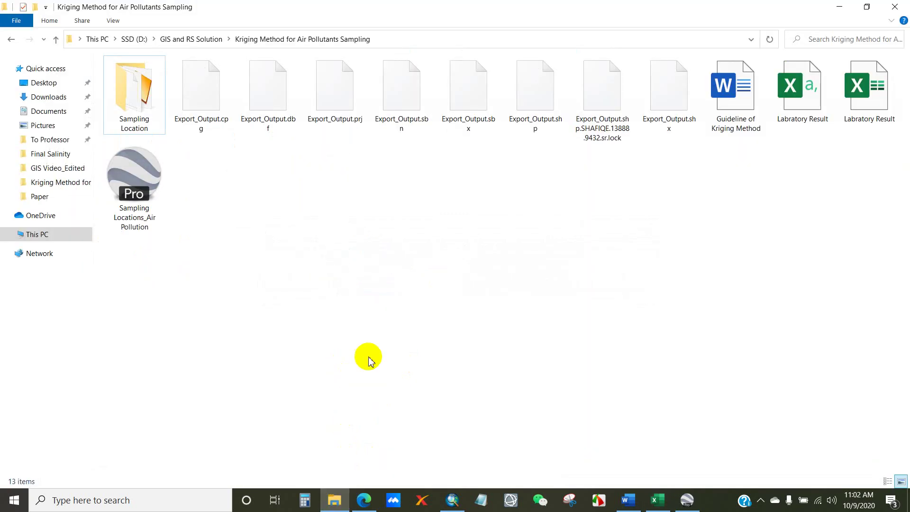
{"action": "left_click", "coordinate": [805, 103]}
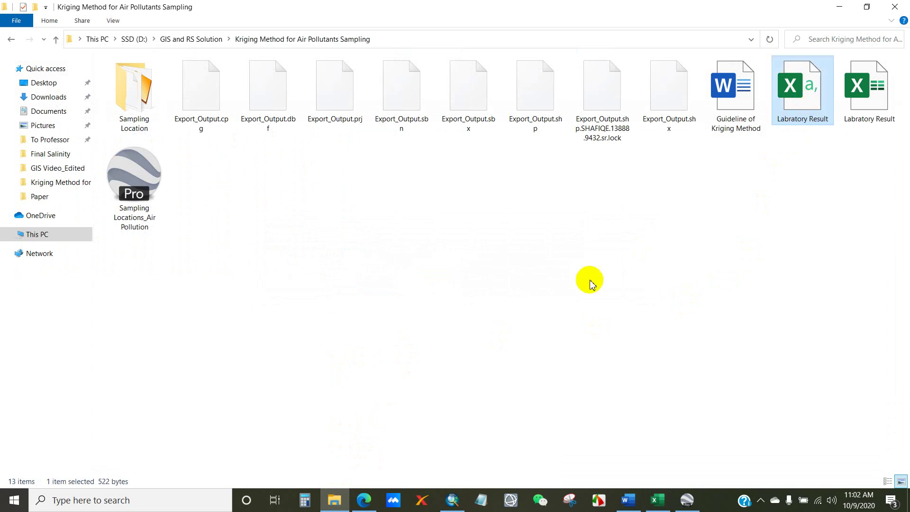
{"action": "left_click", "coordinate": [525, 342]}
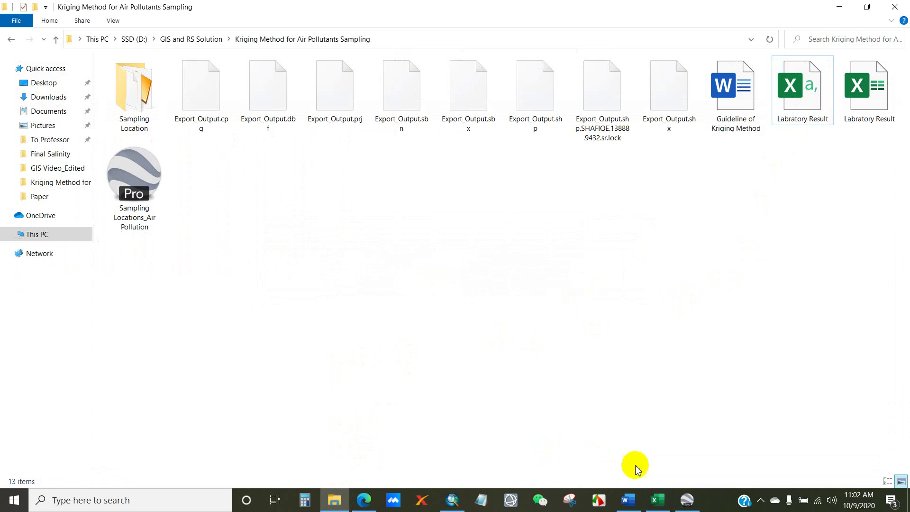
{"action": "left_click", "coordinate": [452, 499]}
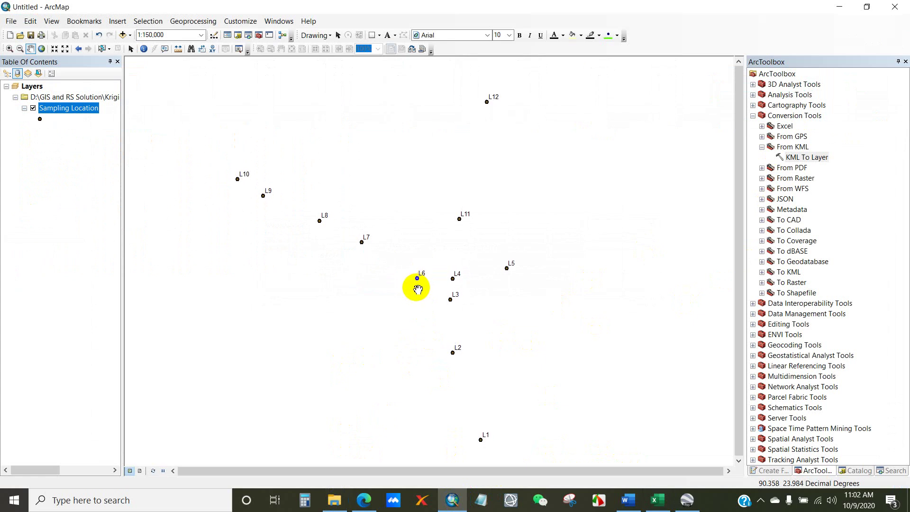
Step: Add Labratory Result.csv to the map with Add Data
{"action": "left_click", "coordinate": [123, 35]}
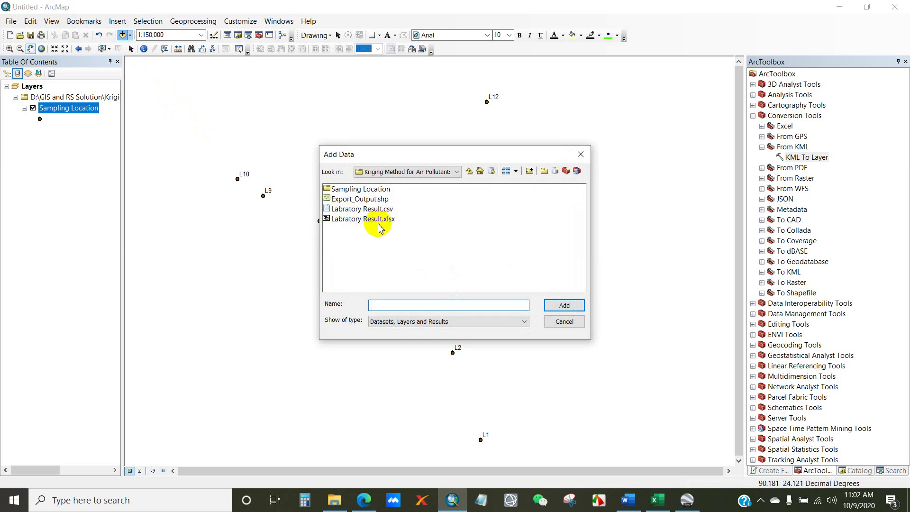
{"action": "left_click", "coordinate": [351, 210]}
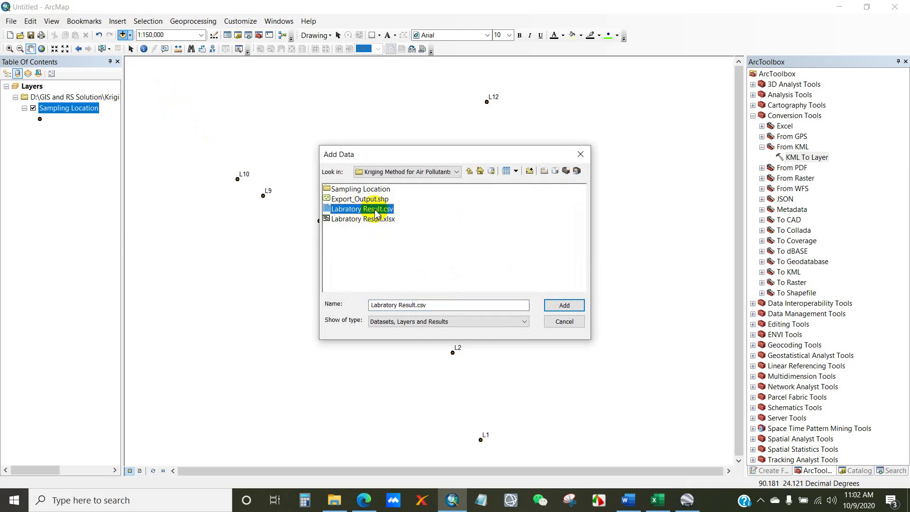
{"action": "left_click", "coordinate": [556, 307]}
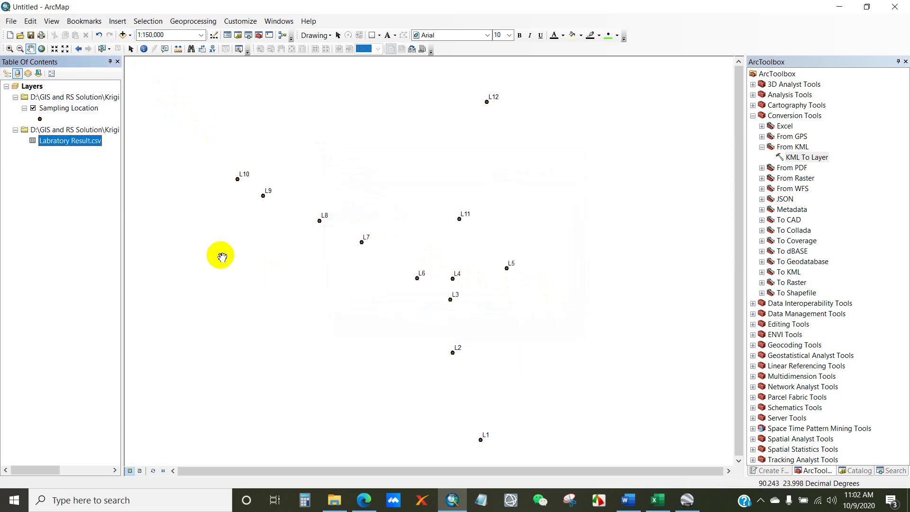
Step: Review the CSV table's twelve L1–L12 records and FID column, then close it
{"action": "right_click", "coordinate": [61, 143]}
{"action": "left_click", "coordinate": [87, 148]}
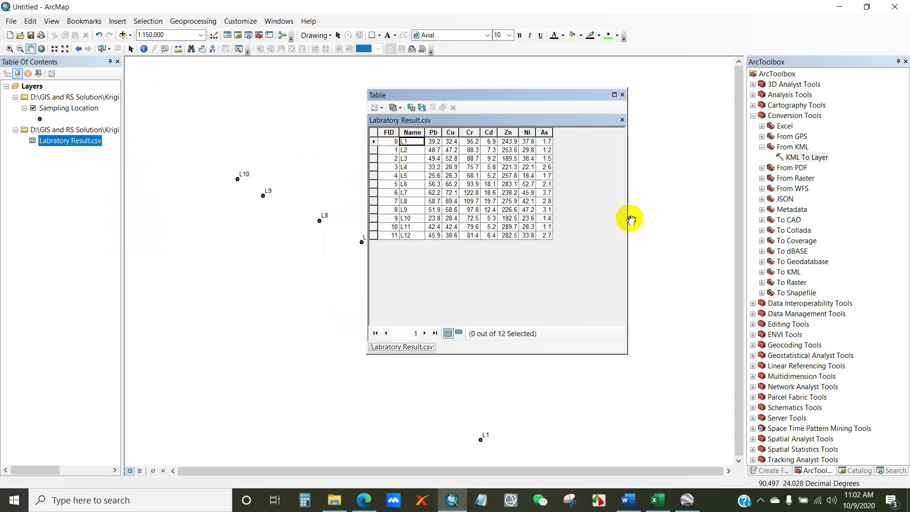
{"action": "left_click_drag", "start_coordinate": [500, 93], "coordinate": [504, 113]}
{"action": "left_click", "coordinate": [388, 139]}
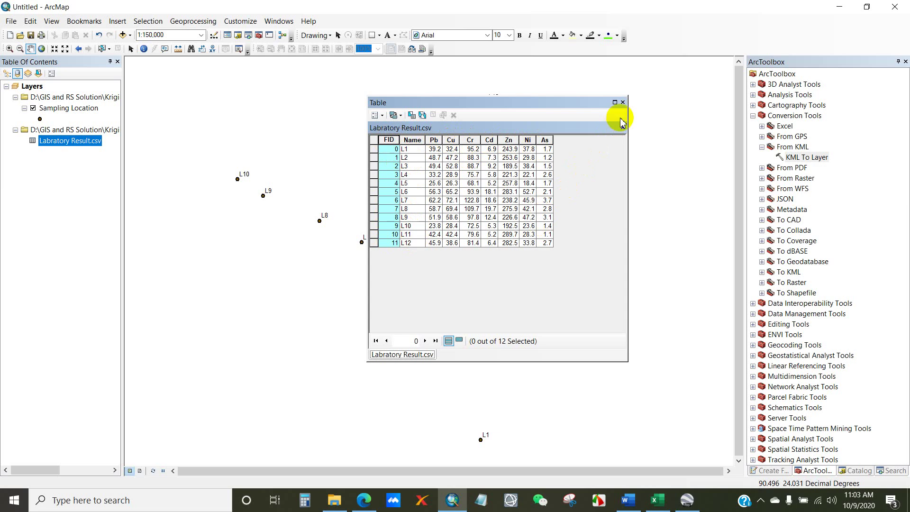
{"action": "left_click", "coordinate": [623, 103]}
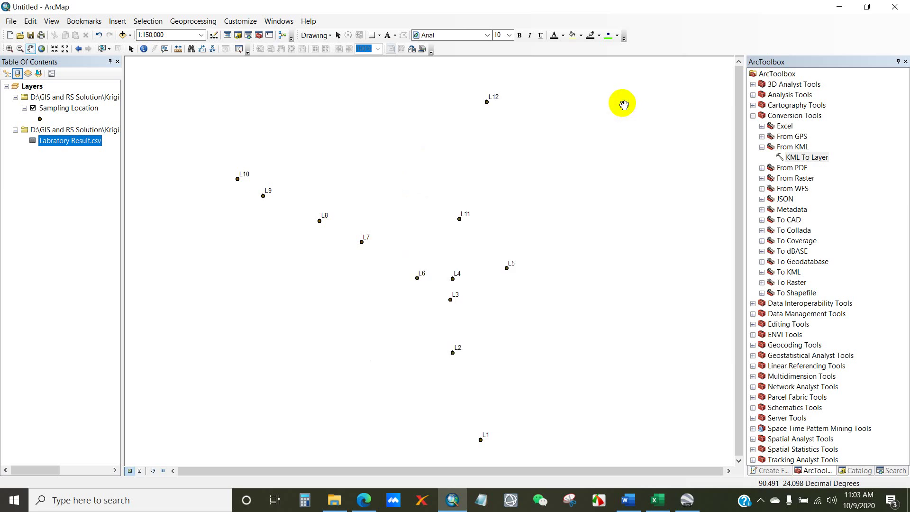
{"action": "left_click", "coordinate": [53, 109]}
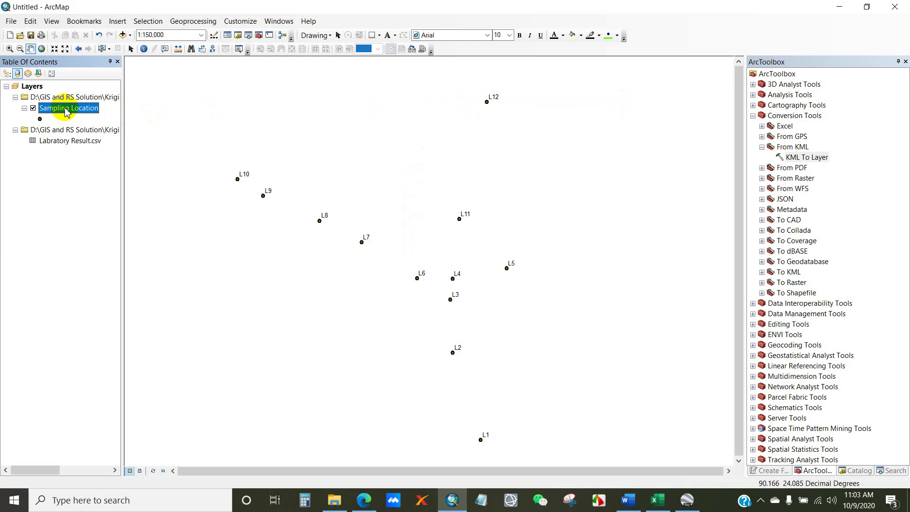
Step: Join Labratory Result.csv to Sampling Location on FID and open the layer's attribute table
{"action": "right_click", "coordinate": [67, 111]}
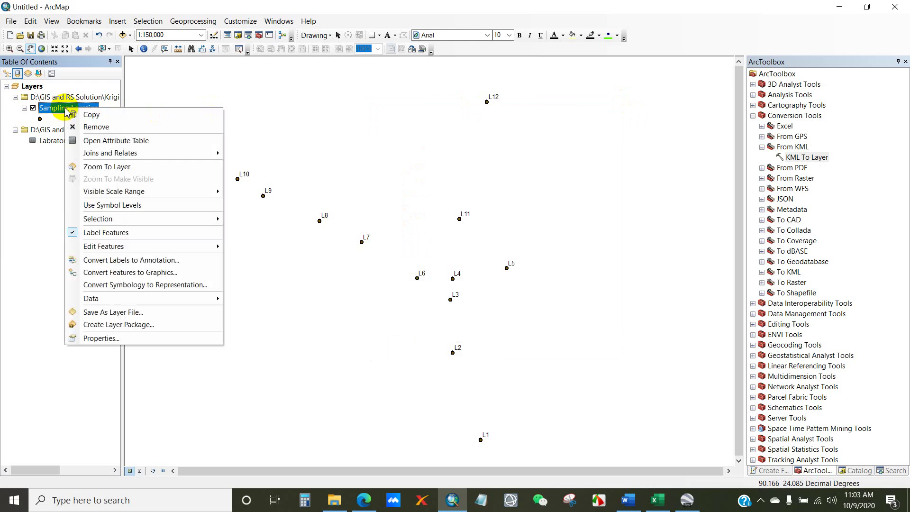
{"action": "mouse_move", "coordinate": [110, 154]}
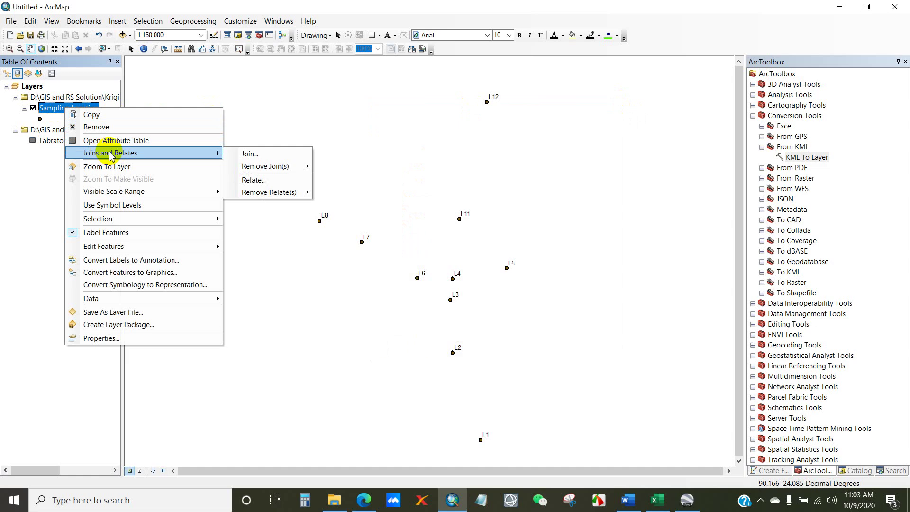
{"action": "left_click", "coordinate": [249, 153]}
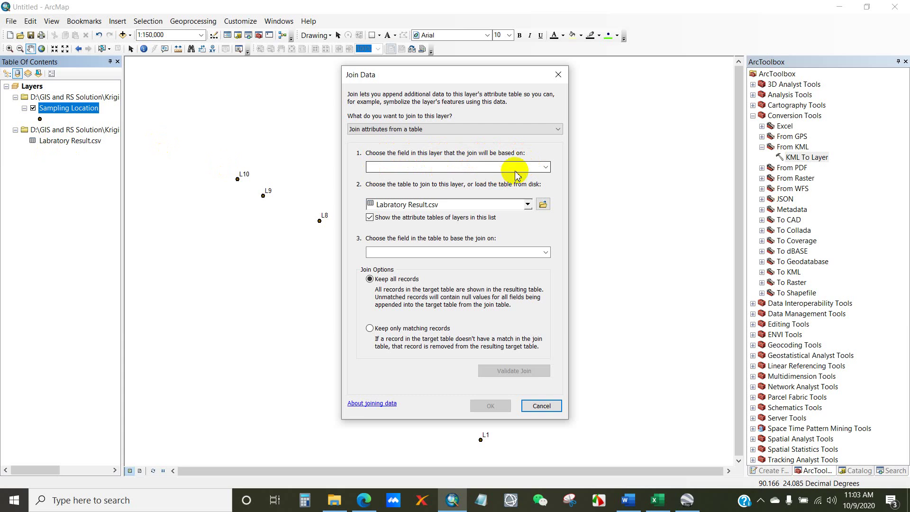
{"action": "left_click", "coordinate": [546, 168]}
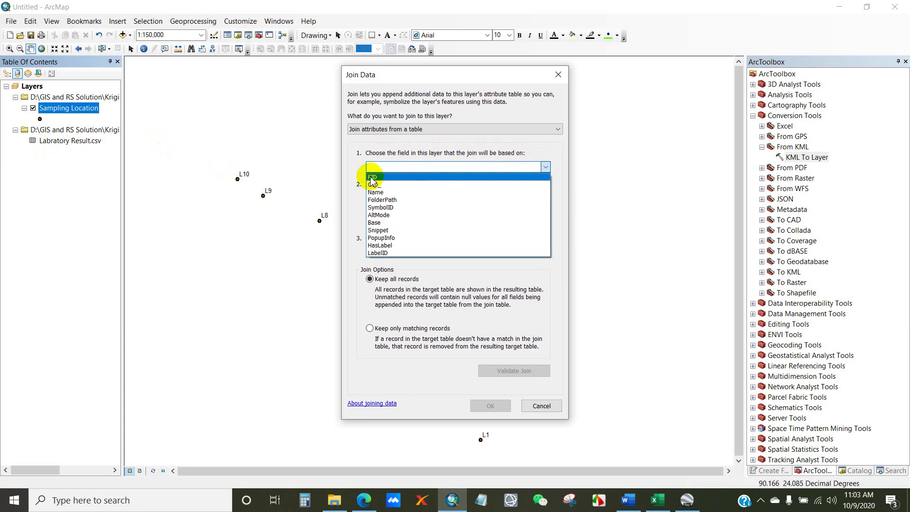
{"action": "left_click", "coordinate": [374, 179]}
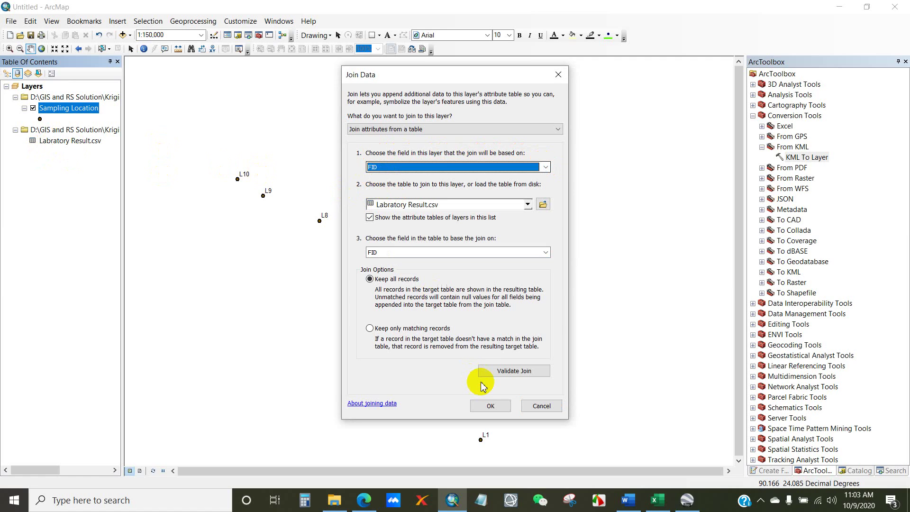
{"action": "left_click", "coordinate": [491, 407]}
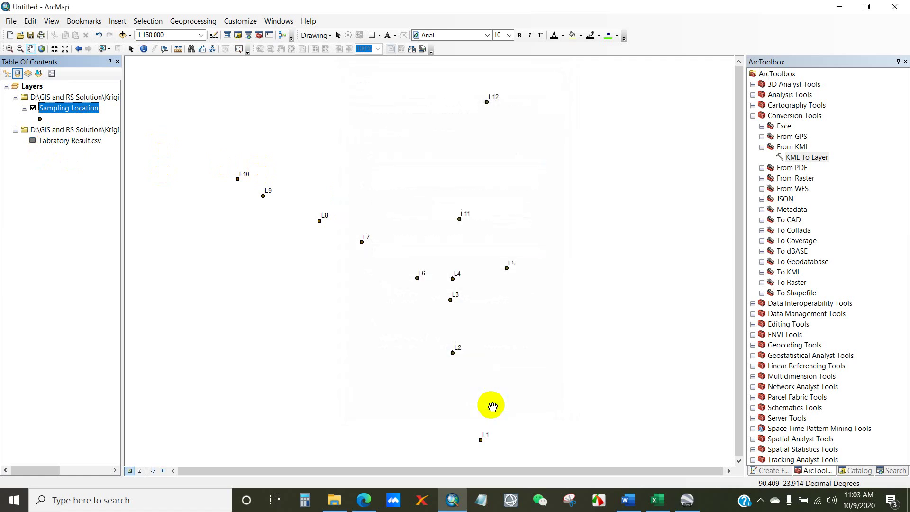
{"action": "right_click", "coordinate": [61, 113]}
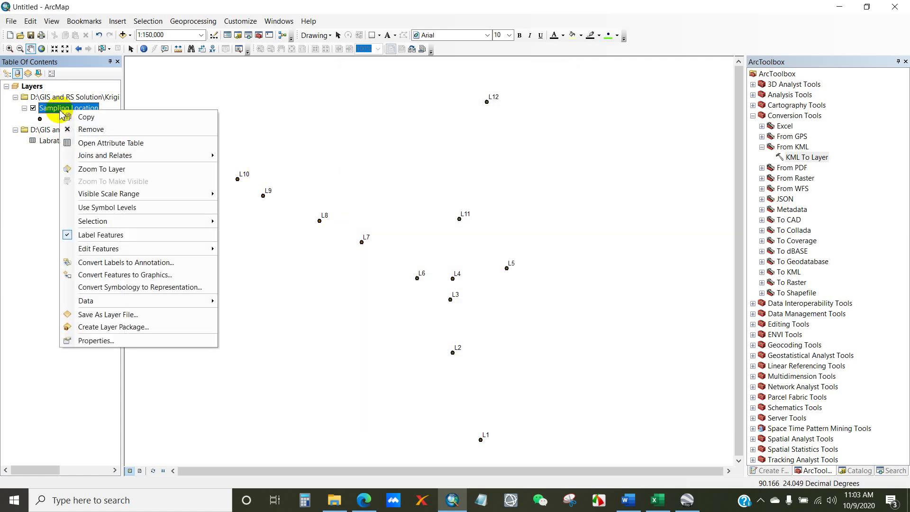
{"action": "left_click", "coordinate": [113, 144]}
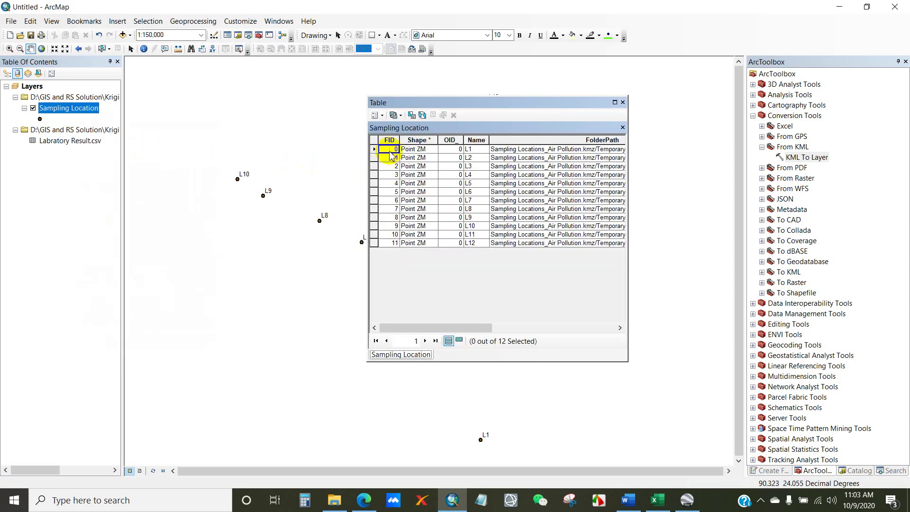
Step: Scroll the attribute table to check the joined Pb–As values, then switch to Excel
{"action": "left_click_drag", "start_coordinate": [412, 326], "coordinate": [559, 328]}
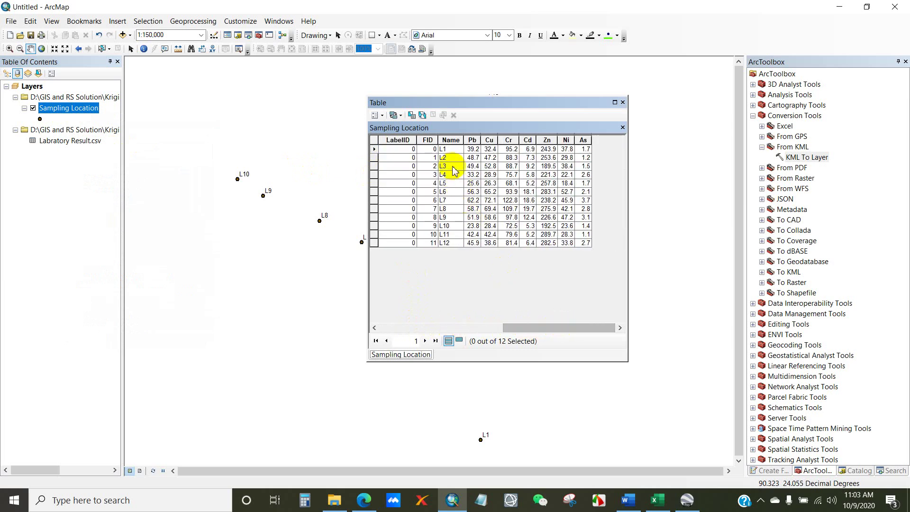
{"action": "left_click", "coordinate": [428, 140]}
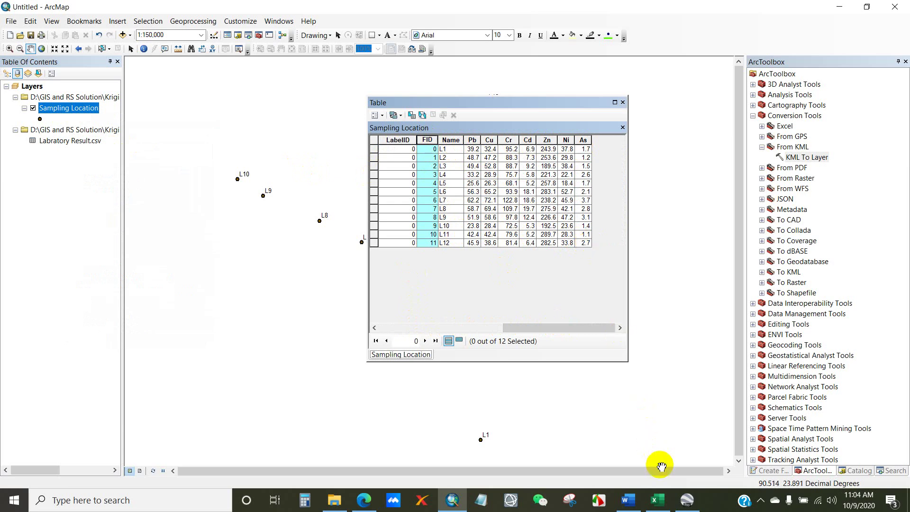
{"action": "left_click", "coordinate": [657, 500]}
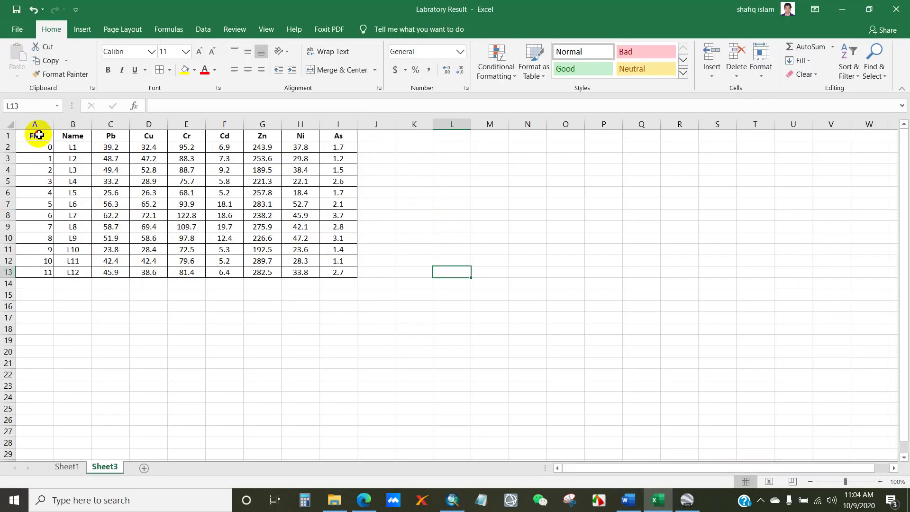
Step: Look over the A1:I13 lab results without editing, then go back to ArcMap
{"action": "left_click_drag", "start_coordinate": [39, 135], "coordinate": [337, 272]}
{"action": "left_click", "coordinate": [427, 271]}
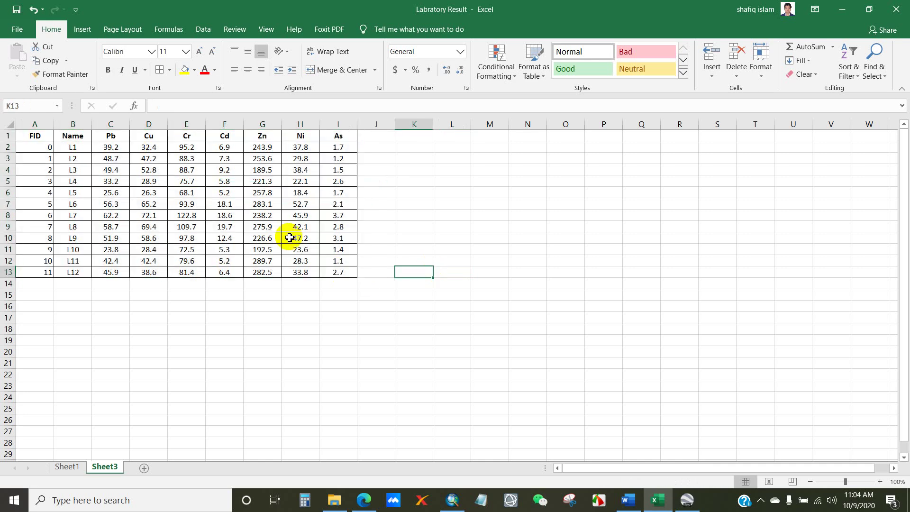
{"action": "left_click", "coordinate": [448, 505]}
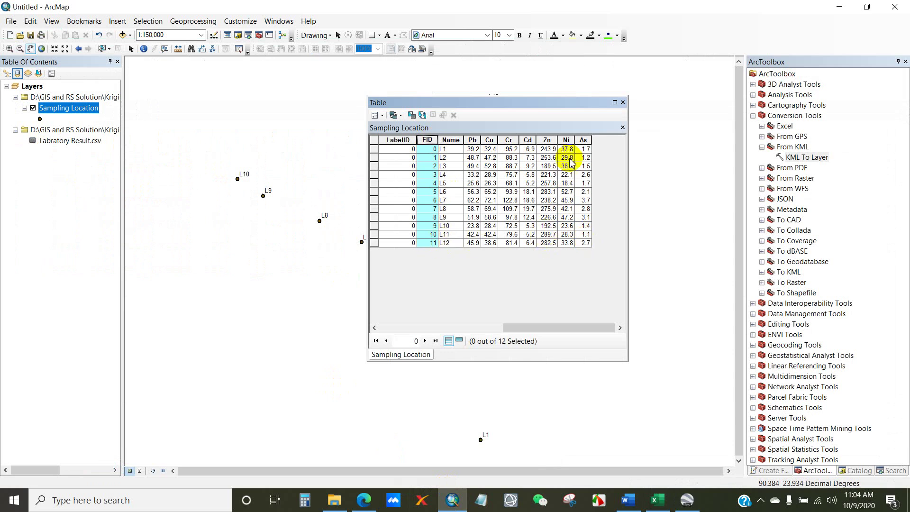
Step: Close the attribute table and open Kriging from Spatial Analyst Tools > Interpolation
{"action": "left_click", "coordinate": [622, 103]}
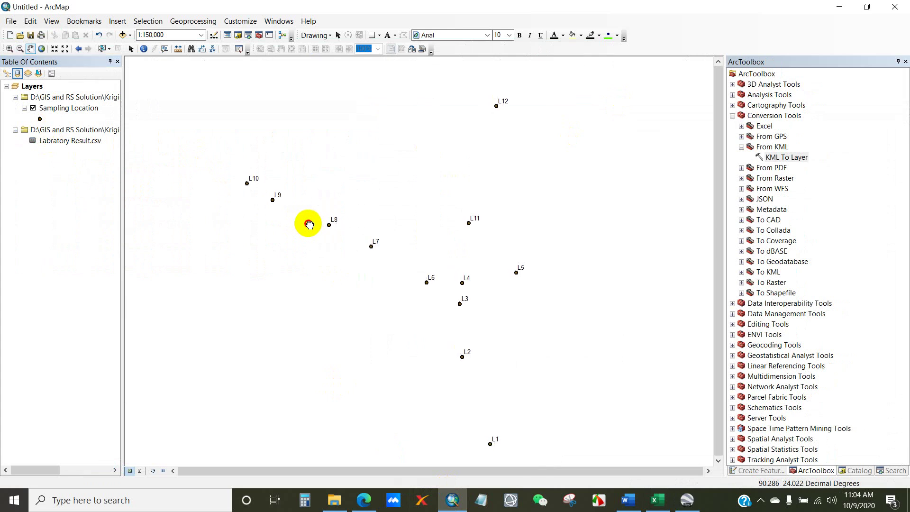
{"action": "left_click", "coordinate": [53, 108]}
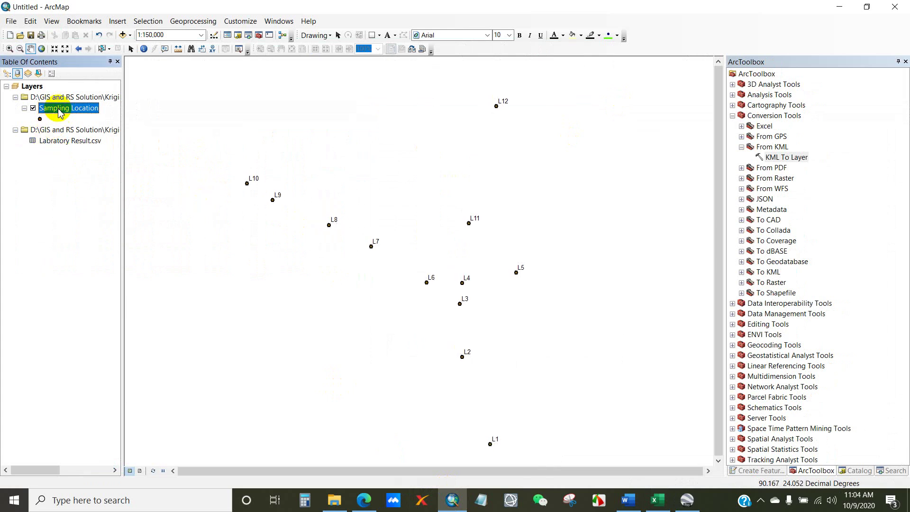
{"action": "left_click", "coordinate": [732, 115]}
{"action": "left_click", "coordinate": [753, 74]}
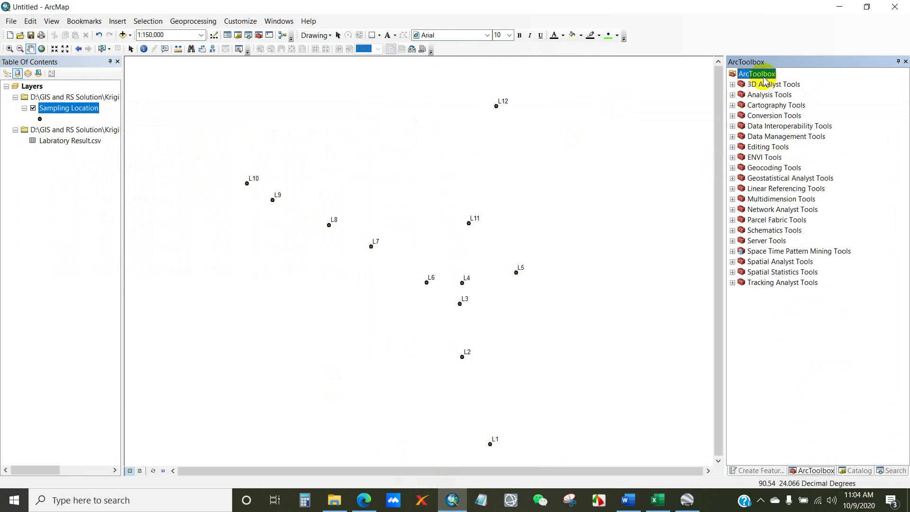
{"action": "left_click", "coordinate": [780, 263]}
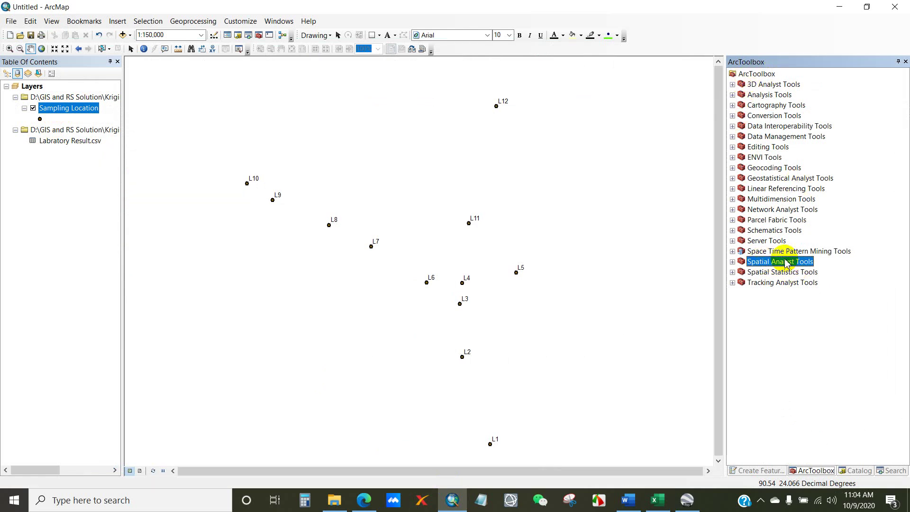
{"action": "left_click", "coordinate": [733, 261]}
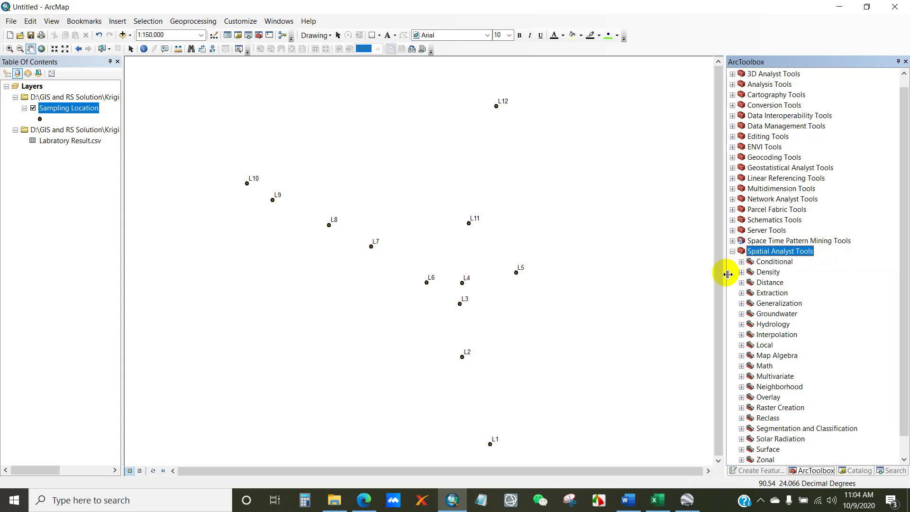
{"action": "scroll", "coordinate": [782, 312], "scroll_direction": "down", "scroll_amount": 1}
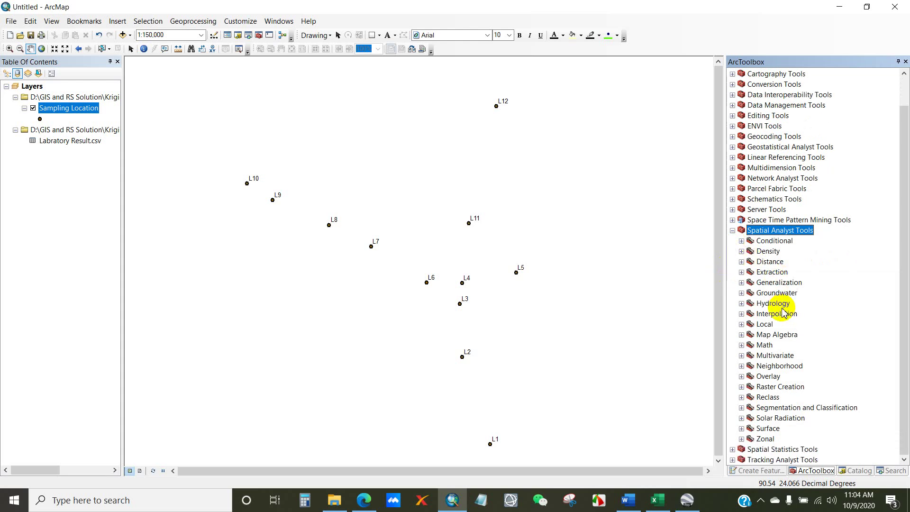
{"action": "left_click", "coordinate": [776, 315]}
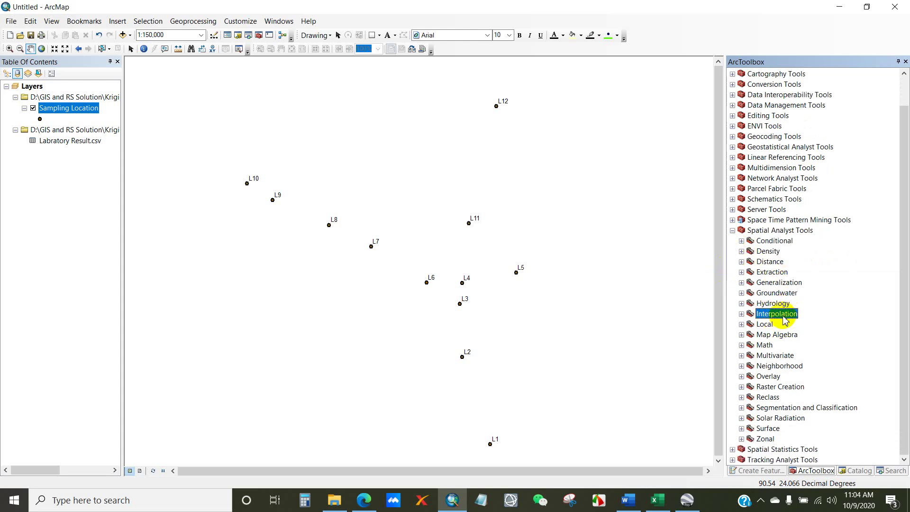
{"action": "left_click", "coordinate": [742, 314]}
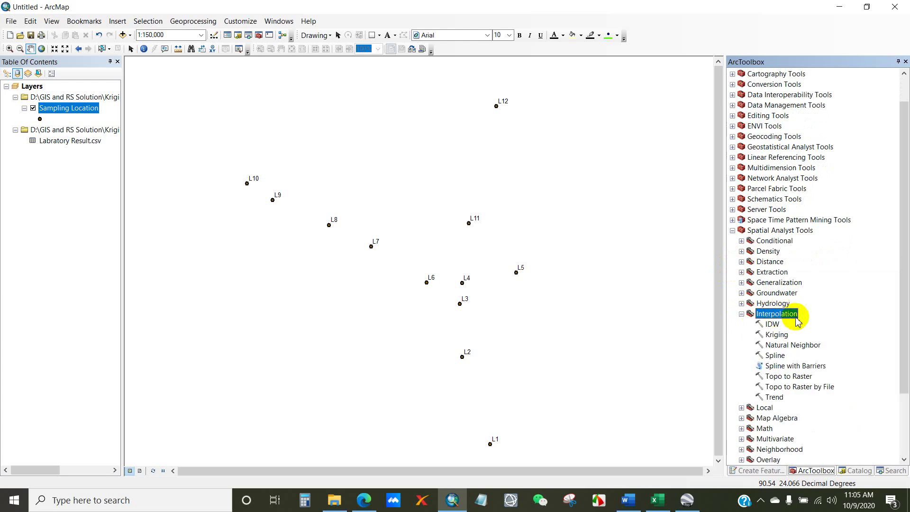
{"action": "double_click", "coordinate": [776, 335]}
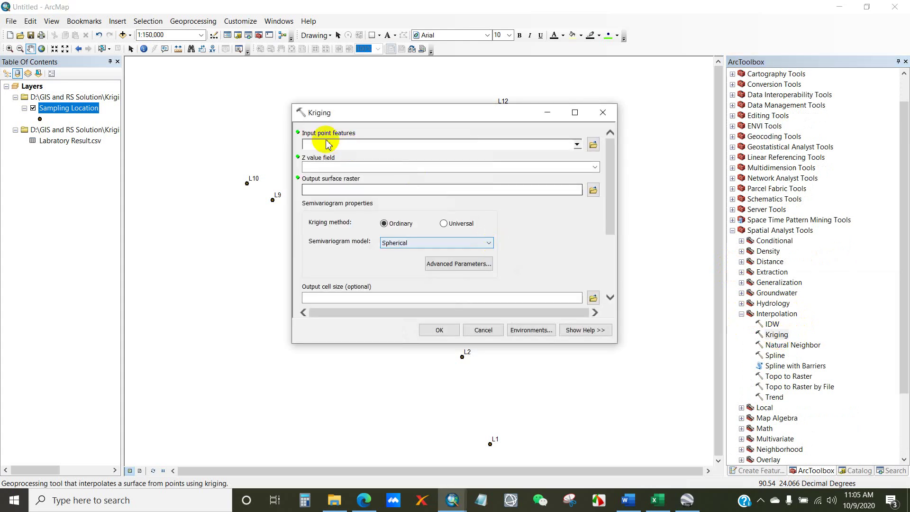
Step: Set Kriging's input points to Sampling Location and its Z value field to Labratory Result.csv.Pb
{"action": "left_click_drag", "start_coordinate": [363, 108], "coordinate": [324, 74]}
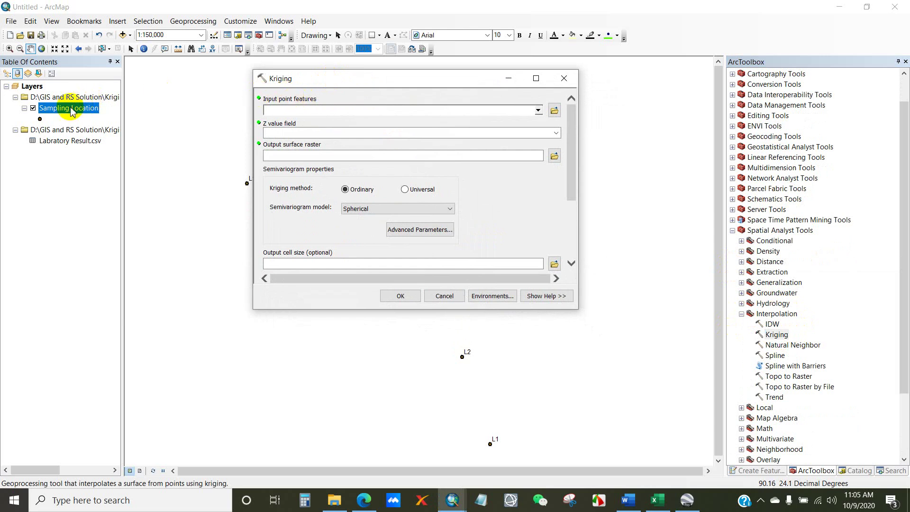
{"action": "left_click", "coordinate": [538, 111]}
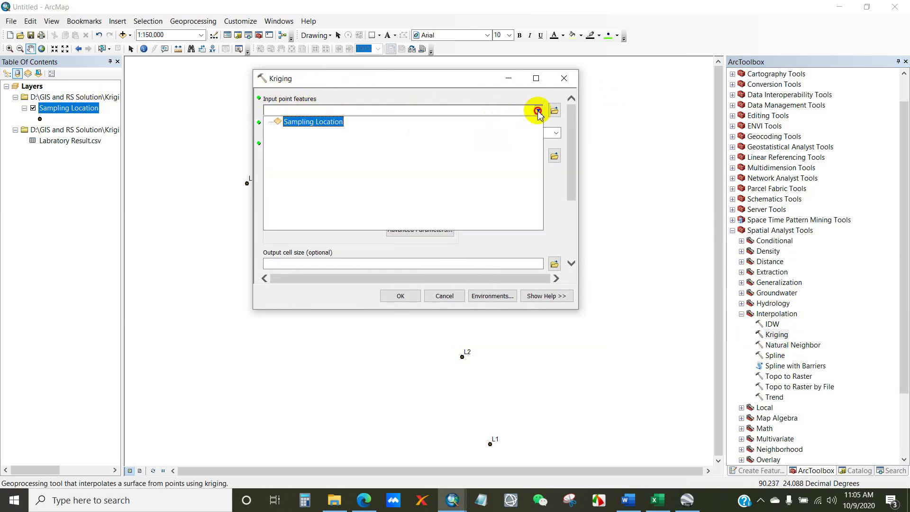
{"action": "left_click", "coordinate": [313, 125]}
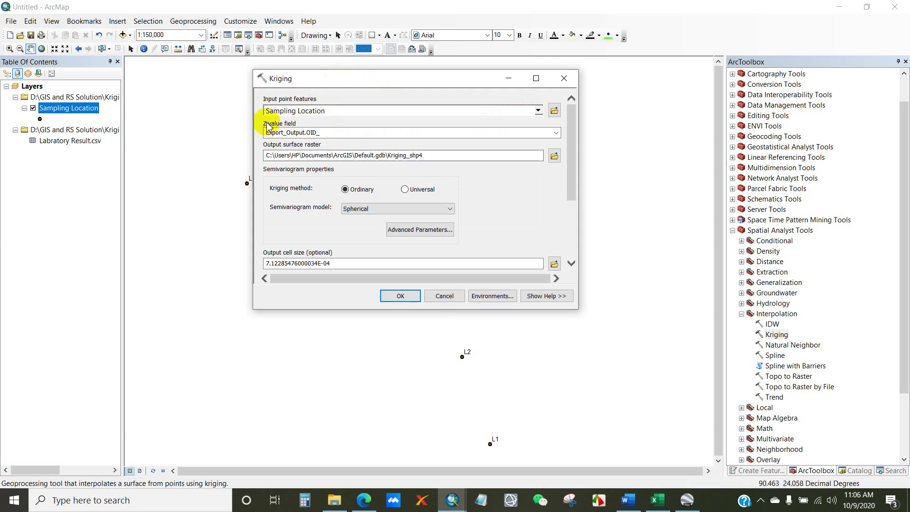
{"action": "left_click", "coordinate": [557, 133]}
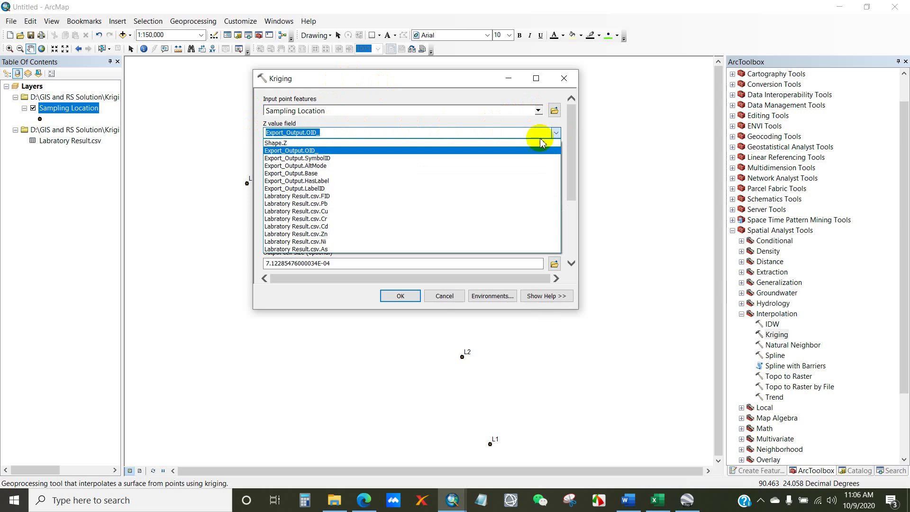
{"action": "left_click", "coordinate": [325, 205]}
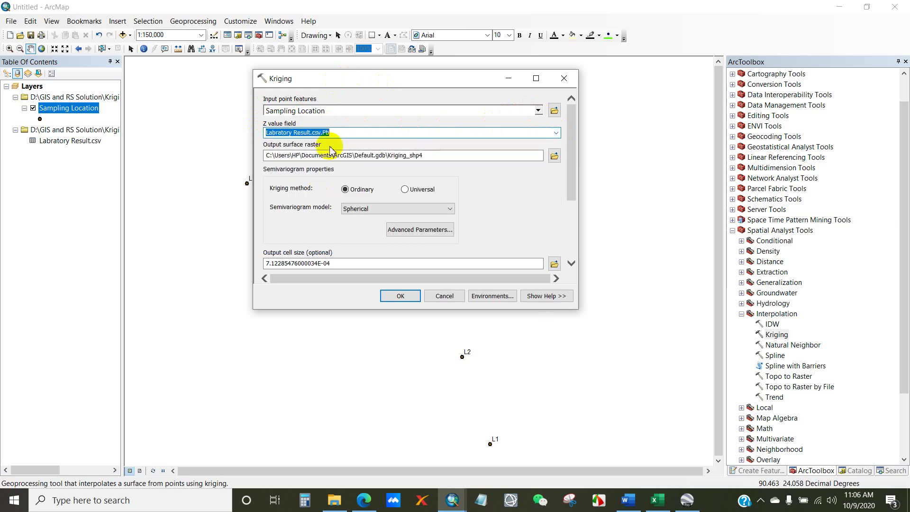
{"action": "left_click", "coordinate": [334, 132]}
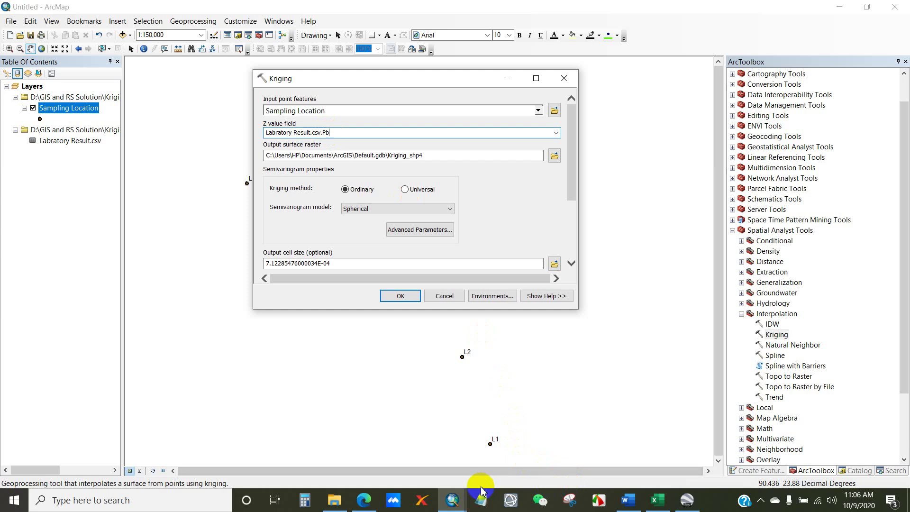
{"action": "left_click", "coordinate": [624, 500]}
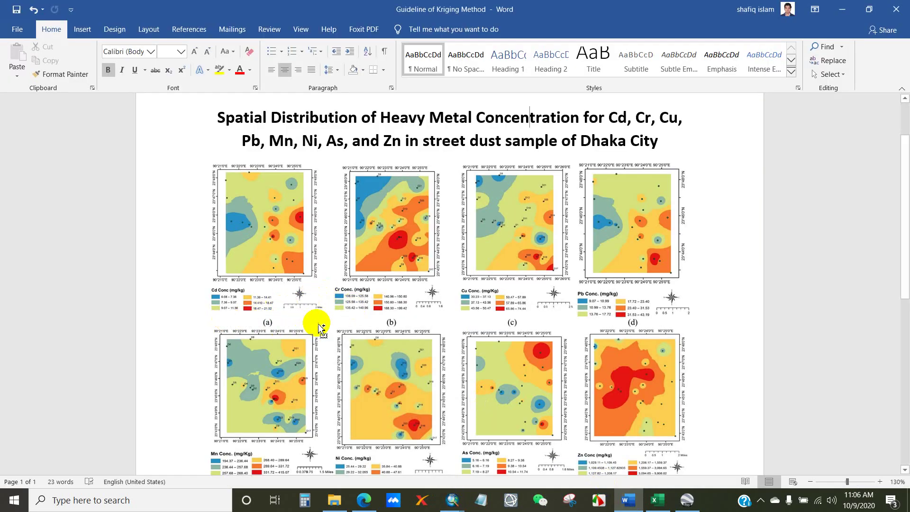
Step: Review the Word guideline's metals heading and Pb kriging map figure, then return to ArcMap's Kriging tool
{"action": "scroll", "coordinate": [316, 321], "scroll_direction": "up", "scroll_amount": 5}
{"action": "scroll", "coordinate": [163, 152], "scroll_direction": "up", "scroll_amount": 2}
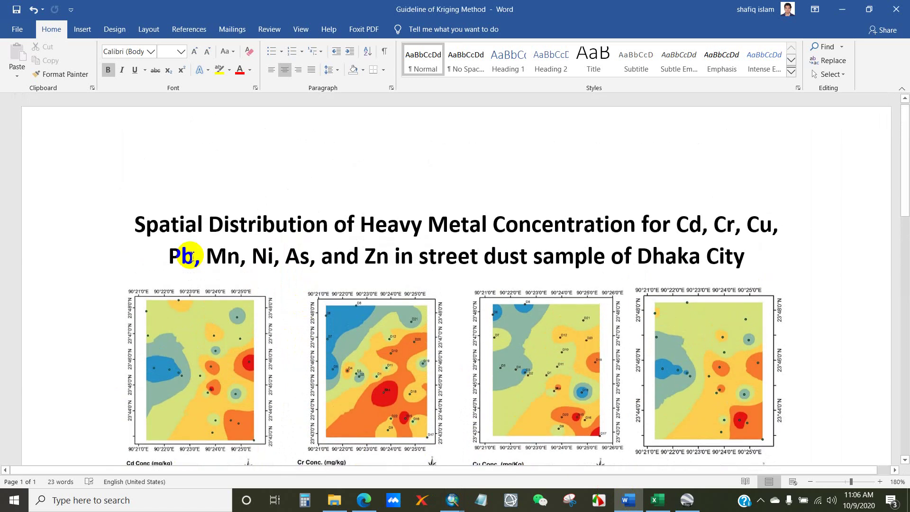
{"action": "scroll", "coordinate": [416, 197], "scroll_direction": "up", "scroll_amount": 1}
{"action": "scroll", "coordinate": [687, 122], "scroll_direction": "down", "scroll_amount": 1}
{"action": "left_click_drag", "start_coordinate": [679, 122], "coordinate": [386, 159]}
{"action": "left_click", "coordinate": [495, 150]}
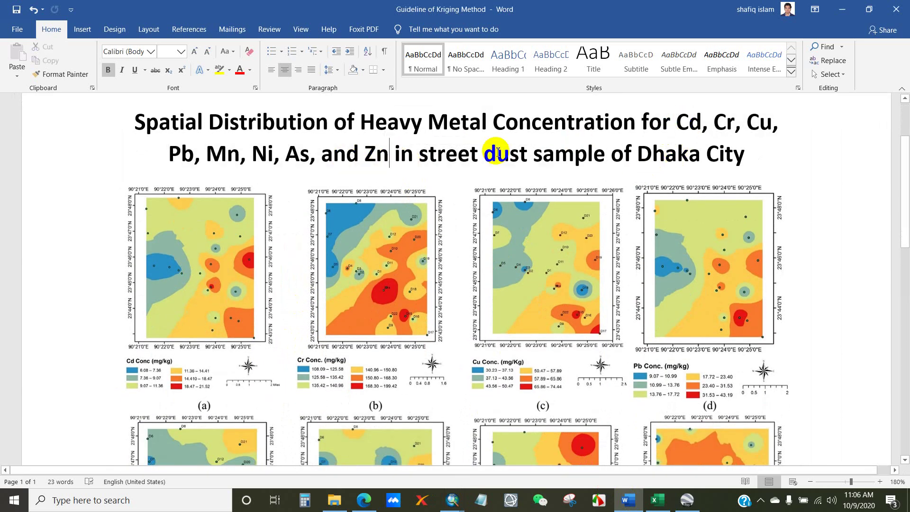
{"action": "left_click", "coordinate": [713, 122]}
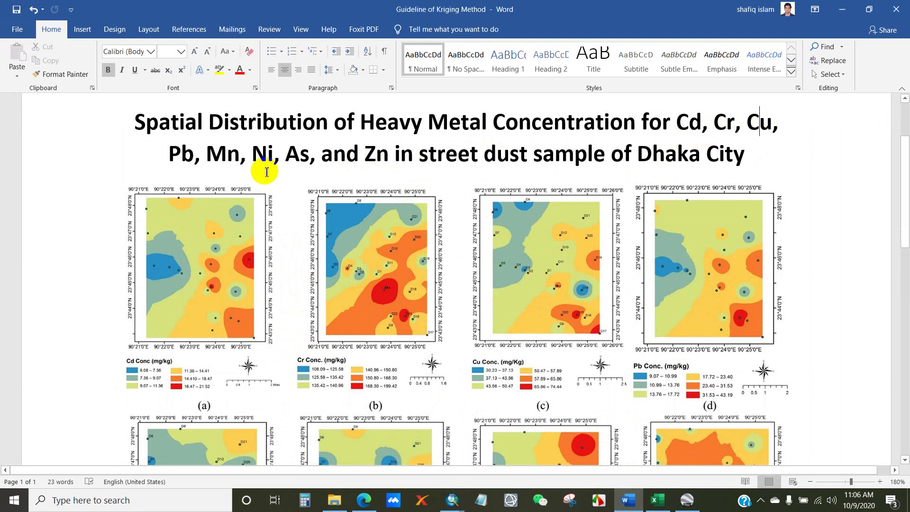
{"action": "left_click", "coordinate": [227, 154]}
{"action": "left_click", "coordinate": [299, 154]}
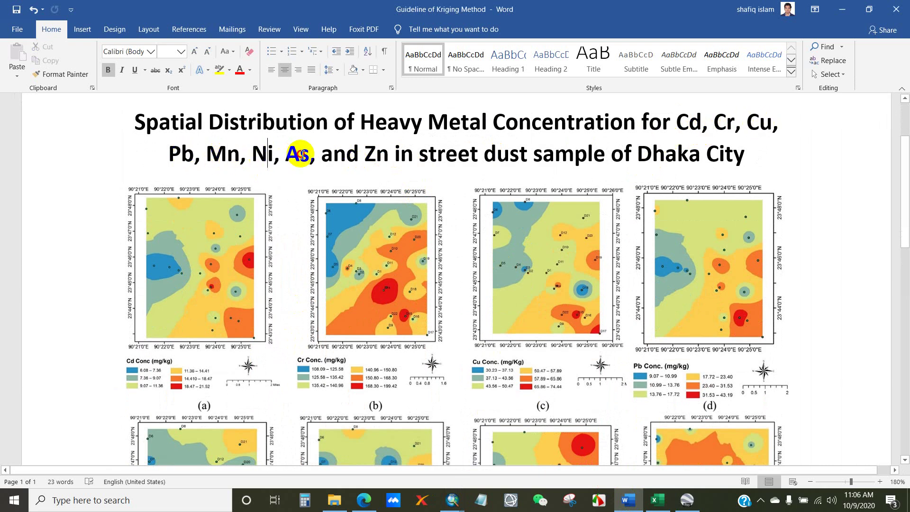
{"action": "left_click", "coordinate": [647, 373]}
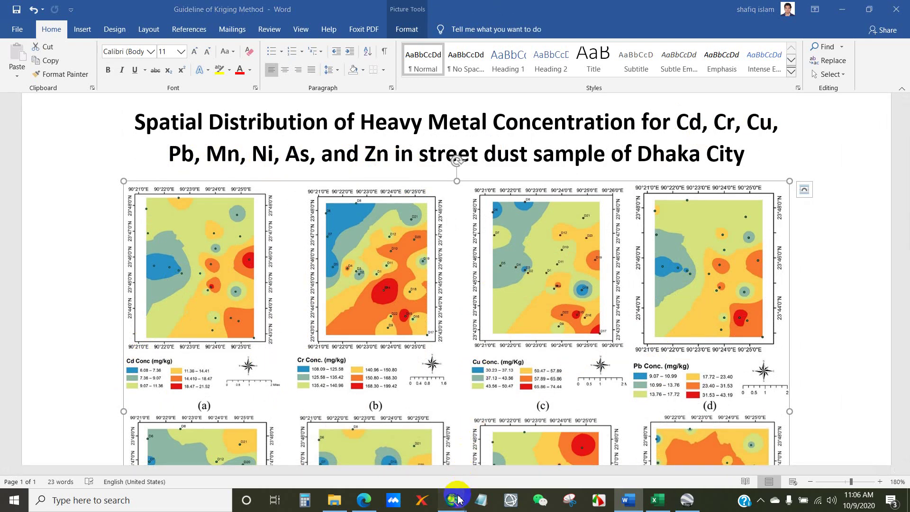
{"action": "mouse_move", "coordinate": [452, 498]}
{"action": "left_click", "coordinate": [503, 436]}
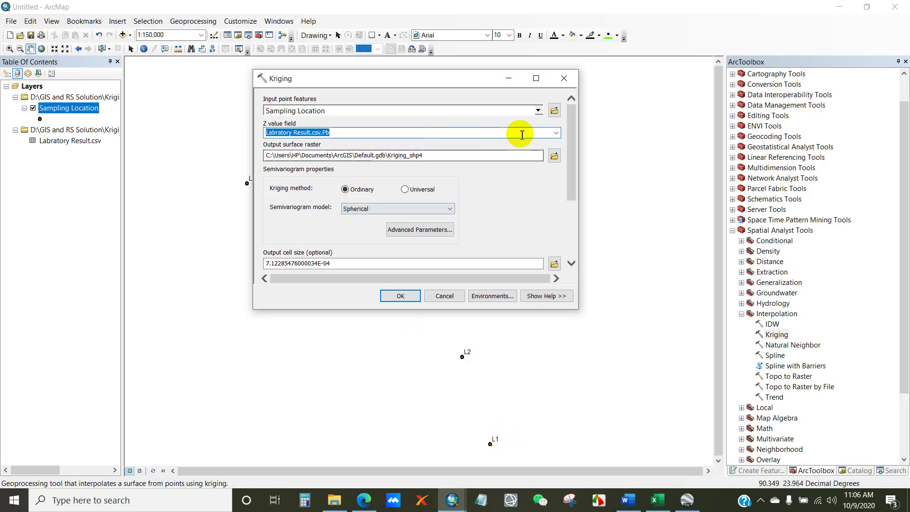
Step: Set the Z value field to Labratory Result.csv.Pb and save the output raster as Pb Conc
{"action": "left_click", "coordinate": [555, 133]}
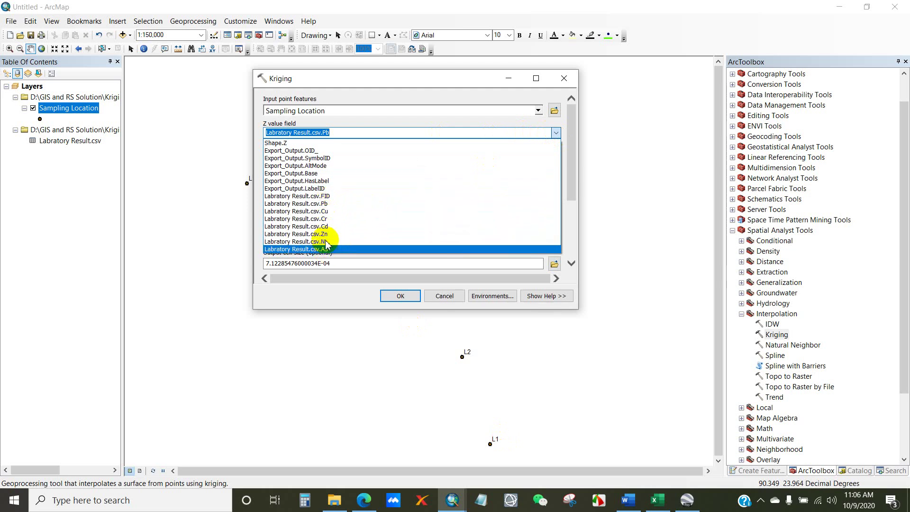
{"action": "left_click", "coordinate": [322, 204]}
{"action": "left_click", "coordinate": [326, 132]}
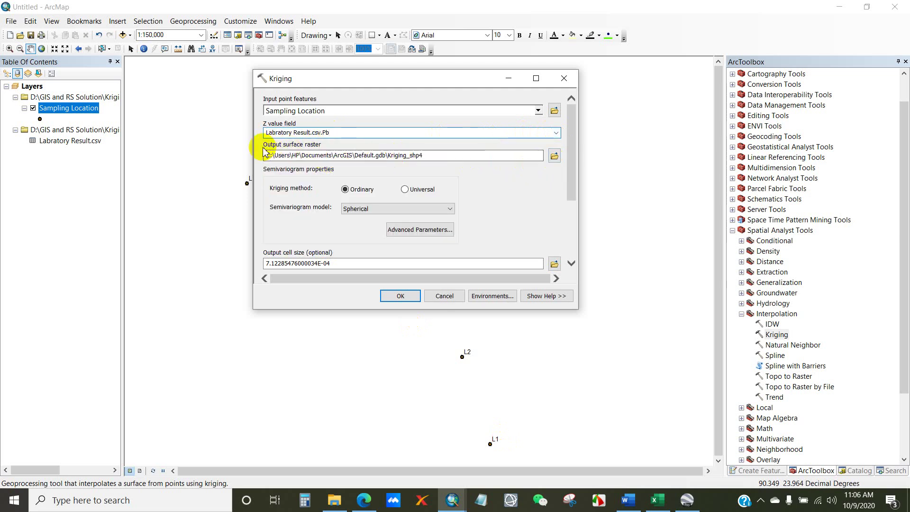
{"action": "left_click", "coordinate": [554, 155]}
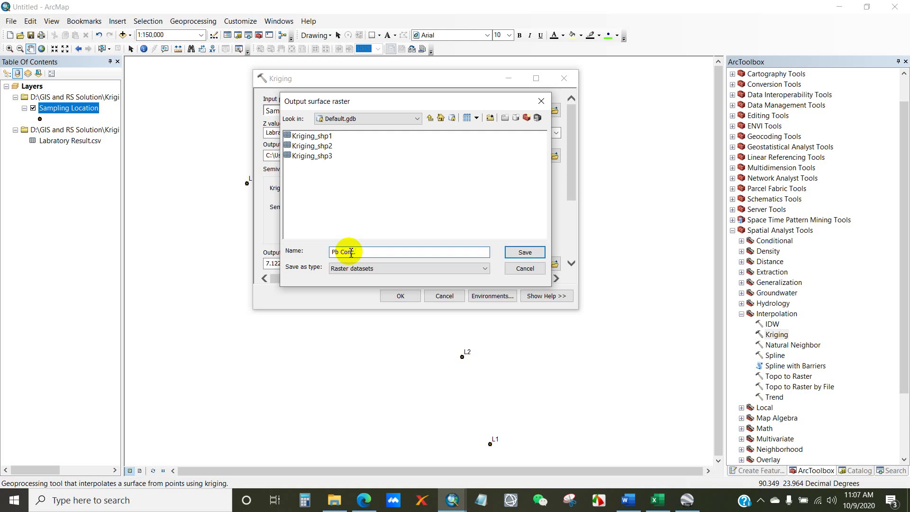
{"action": "type", "text": "."}
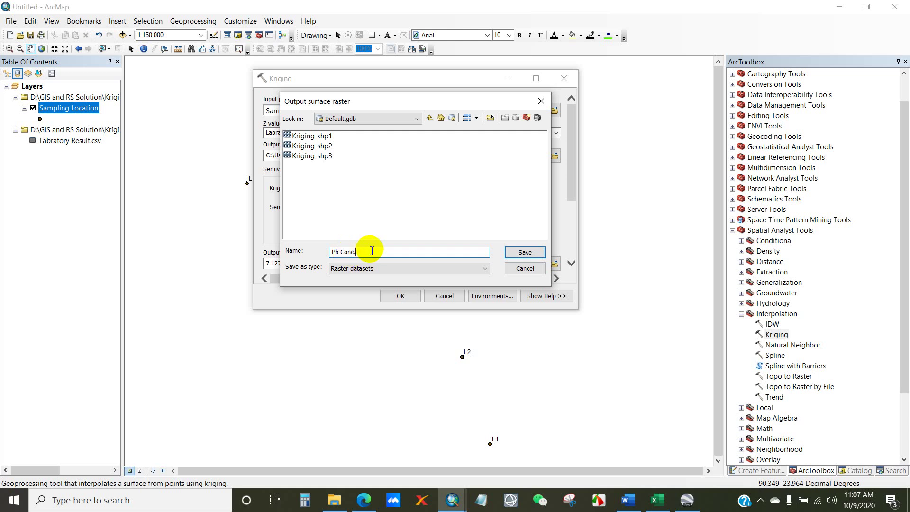
{"action": "left_click", "coordinate": [519, 254]}
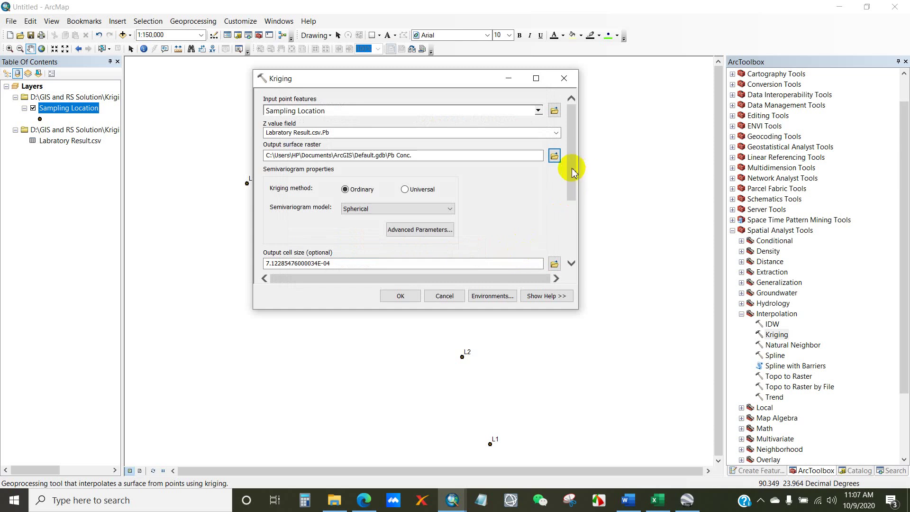
Step: Keep the Spherical semivariogram model and run the kriging interpolation
{"action": "left_click_drag", "start_coordinate": [571, 171], "coordinate": [571, 203]}
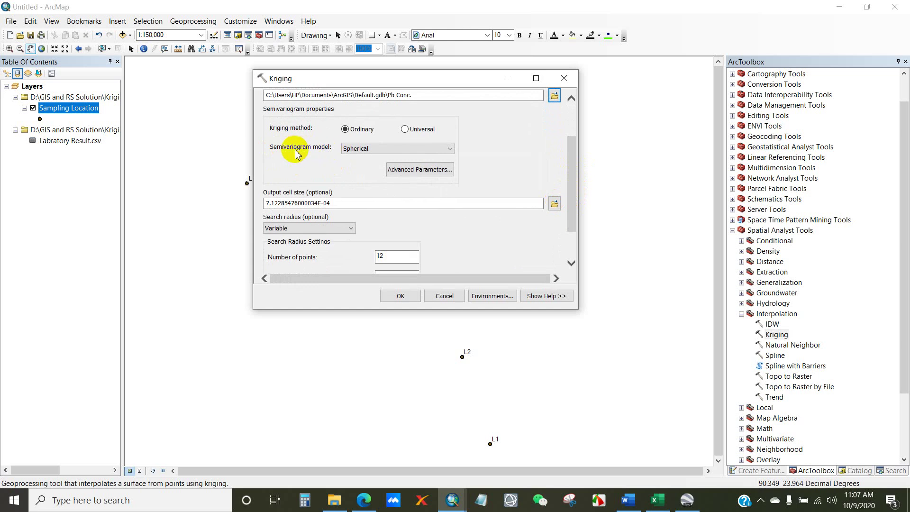
{"action": "left_click", "coordinate": [450, 150]}
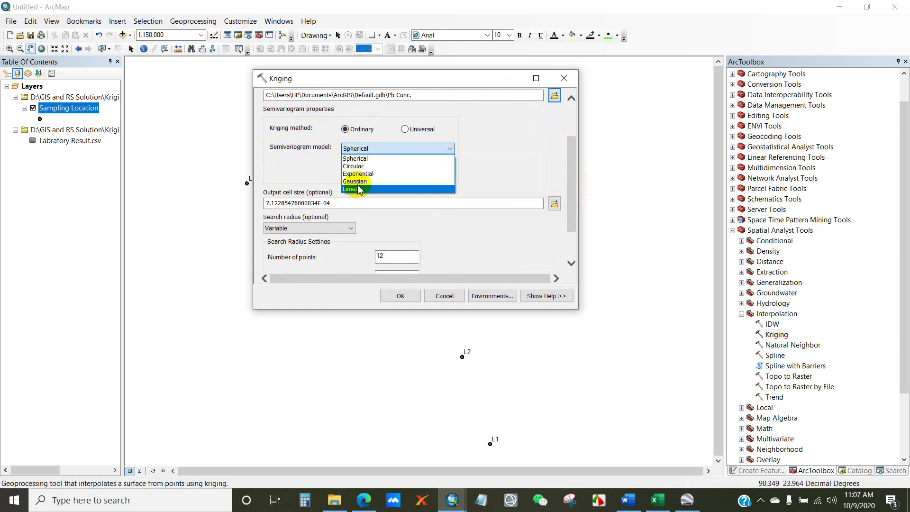
{"action": "left_click", "coordinate": [356, 159]}
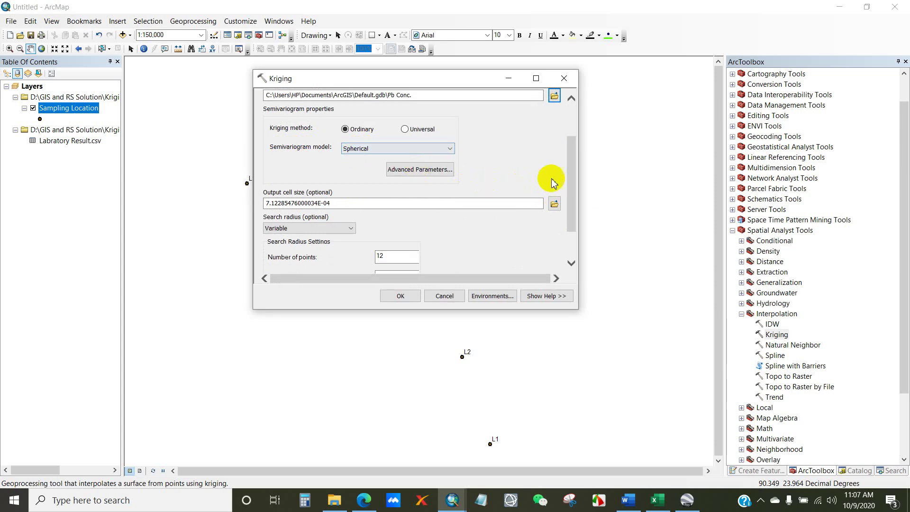
{"action": "left_click_drag", "start_coordinate": [572, 187], "coordinate": [572, 155]}
{"action": "left_click", "coordinate": [399, 296]}
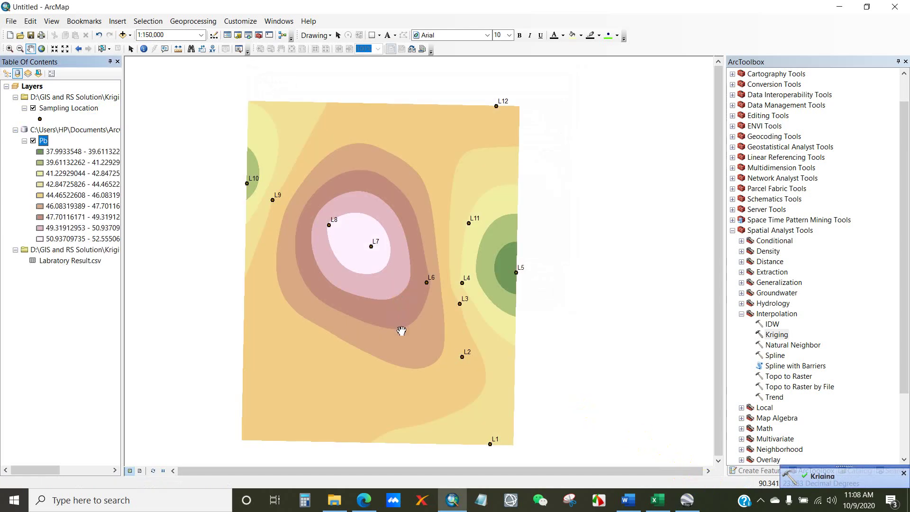
Step: Pan the Pb surface into view and list the layers by drawing order
{"action": "left_click_drag", "start_coordinate": [402, 331], "coordinate": [427, 302]}
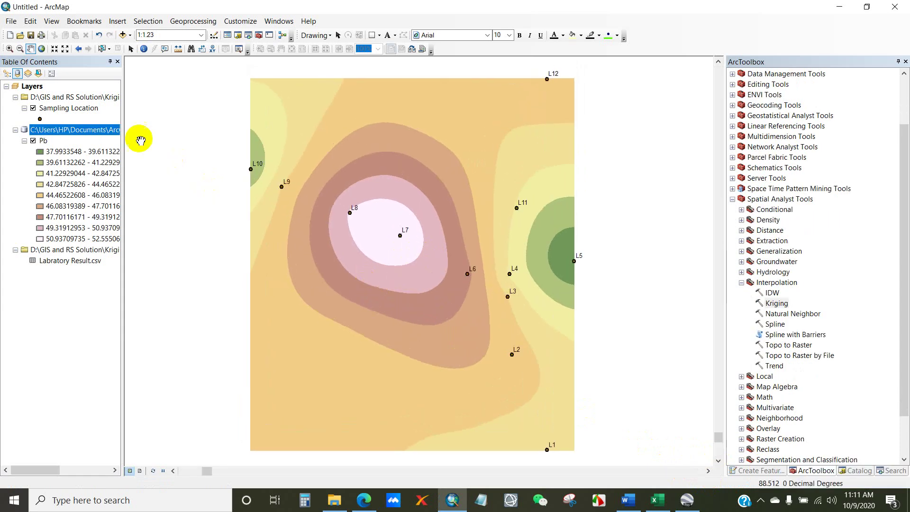
{"action": "left_click", "coordinate": [7, 74]}
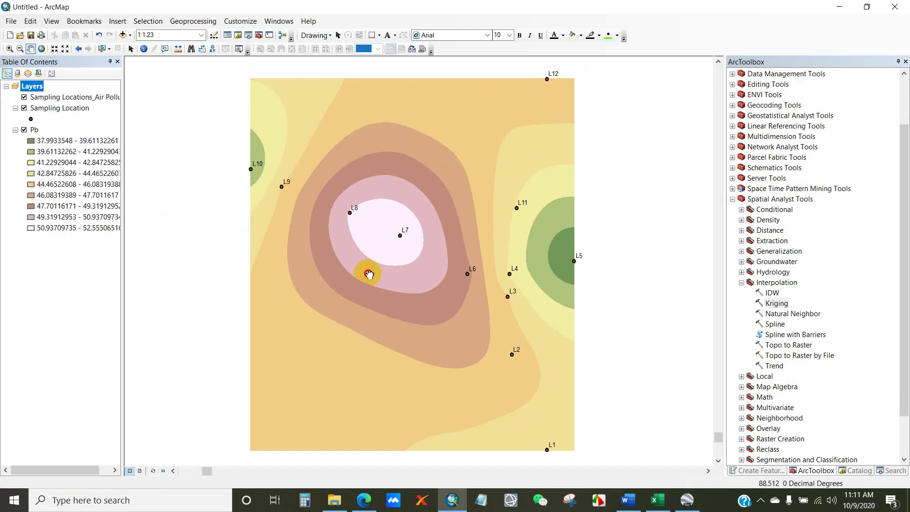
{"action": "left_click_drag", "start_coordinate": [369, 274], "coordinate": [376, 278]}
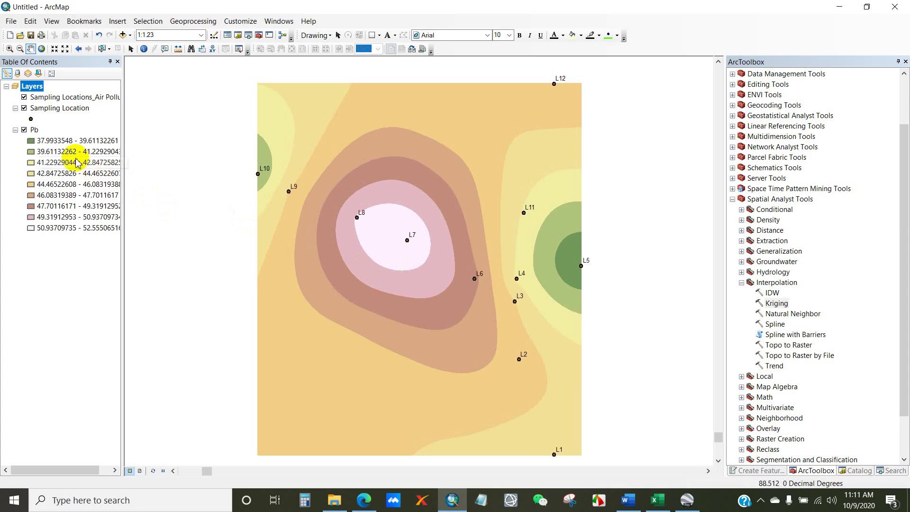
{"action": "right_click", "coordinate": [36, 134]}
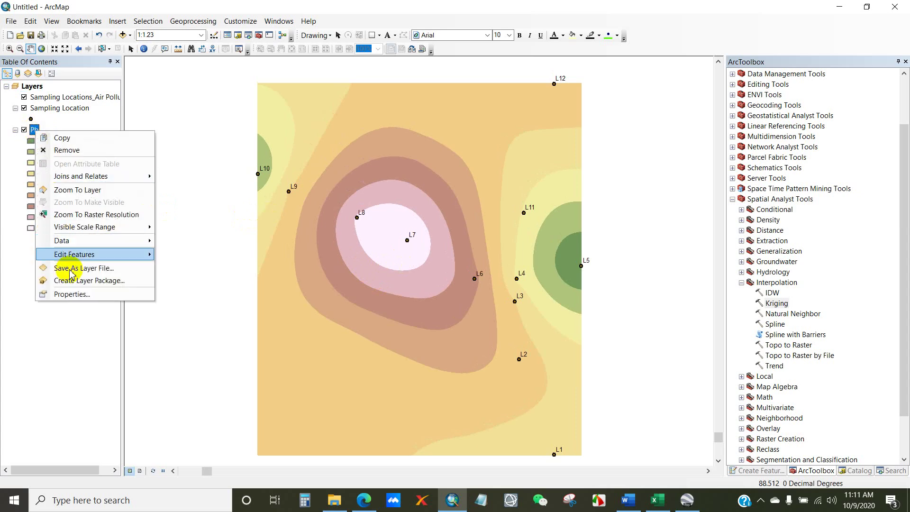
Step: Reduce the Pb layer's symbology classification to 6 classes
{"action": "left_click", "coordinate": [62, 294]}
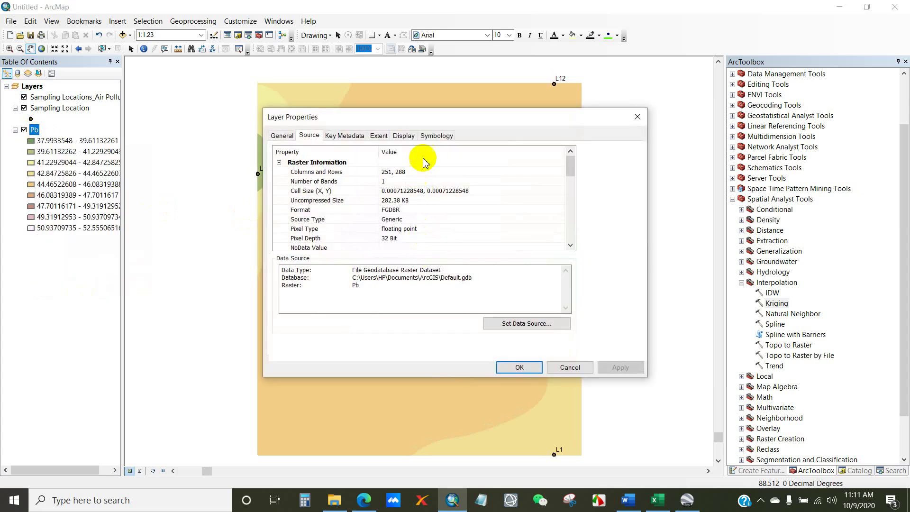
{"action": "left_click", "coordinate": [432, 137]}
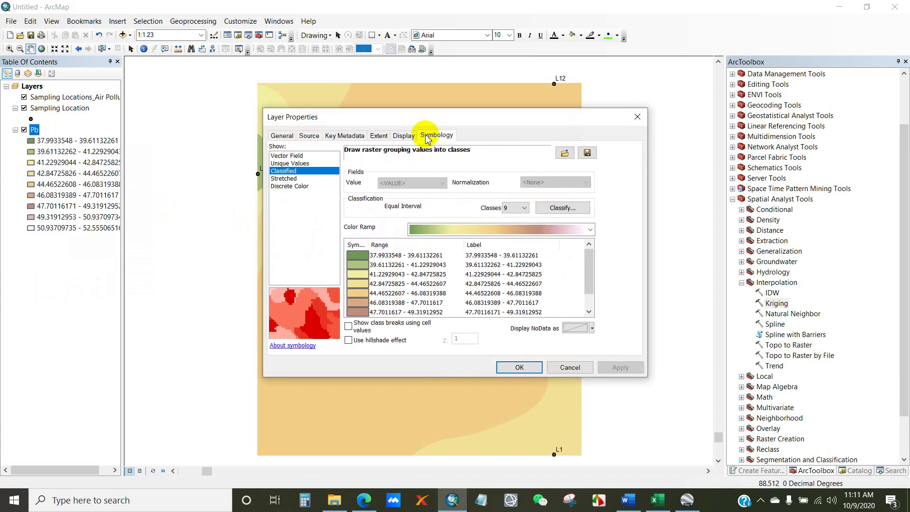
{"action": "left_click", "coordinate": [526, 209]}
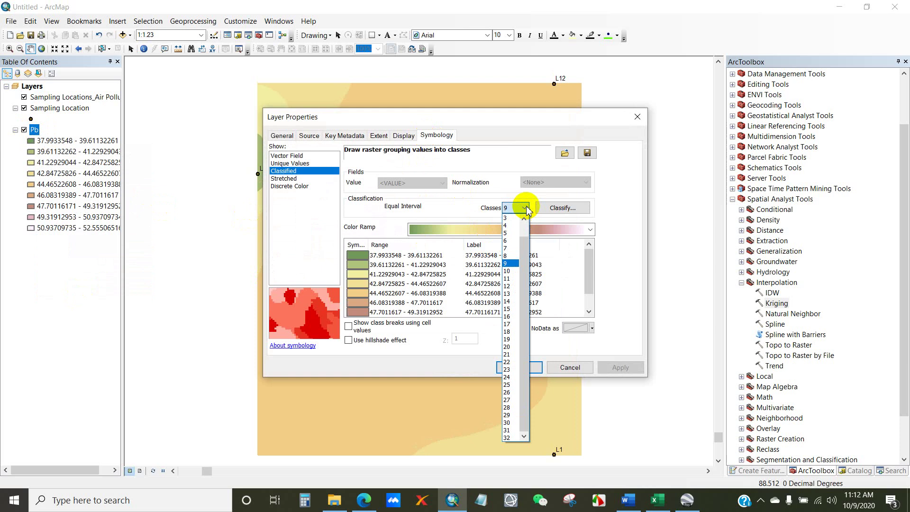
{"action": "left_click", "coordinate": [507, 240]}
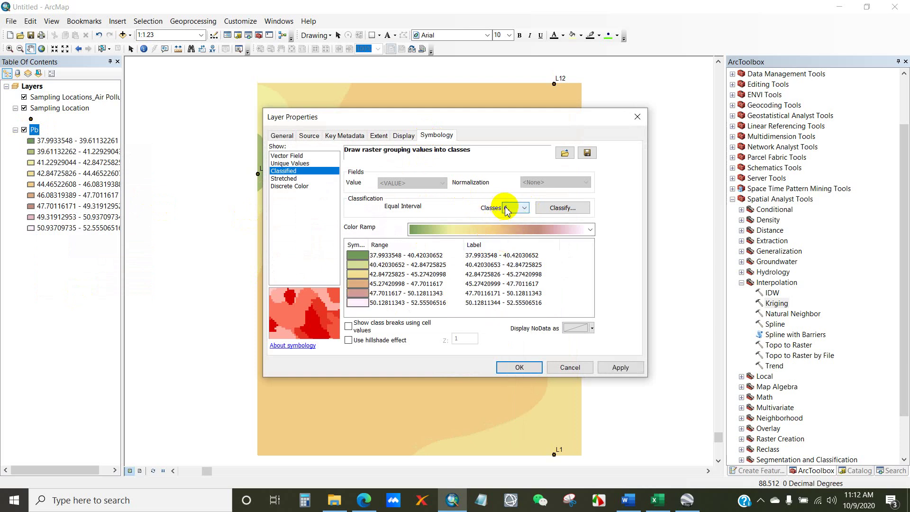
Step: Format the class labels to three significant digits
{"action": "left_click", "coordinate": [539, 247]}
{"action": "left_click", "coordinate": [567, 260]}
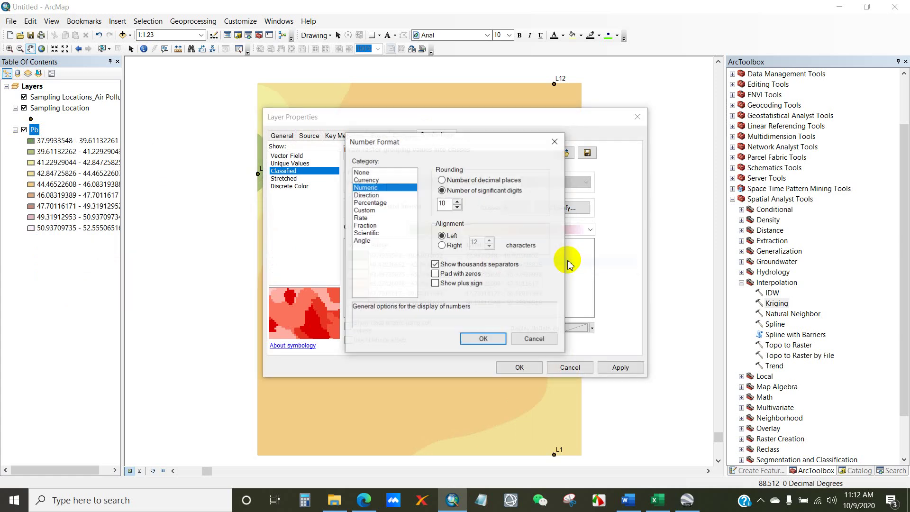
{"action": "left_click", "coordinate": [446, 204]}
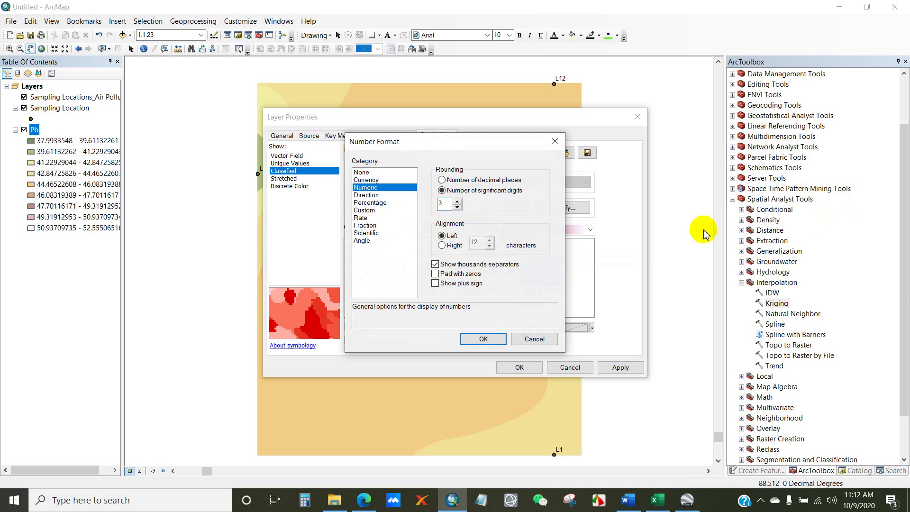
{"action": "left_click", "coordinate": [482, 340]}
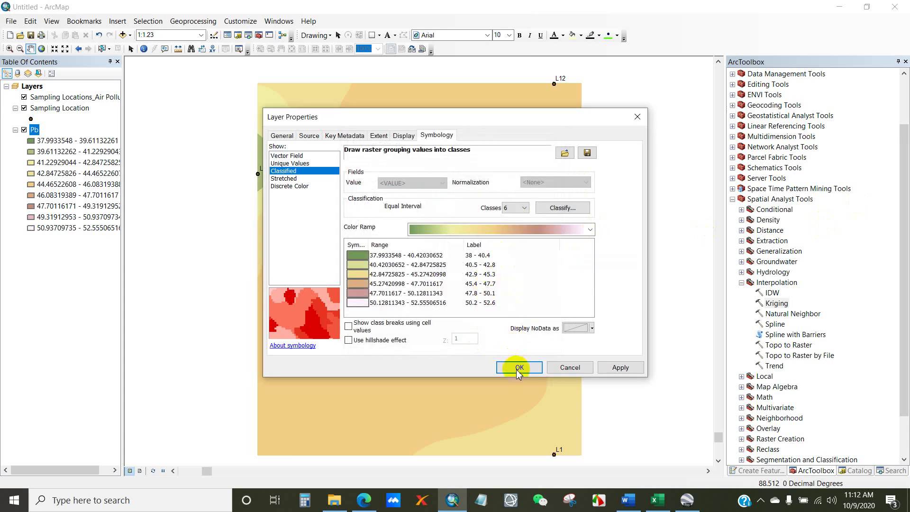
Step: Apply the blue-yellow-red colour ramp to the Pb classes
{"action": "left_click", "coordinate": [590, 230]}
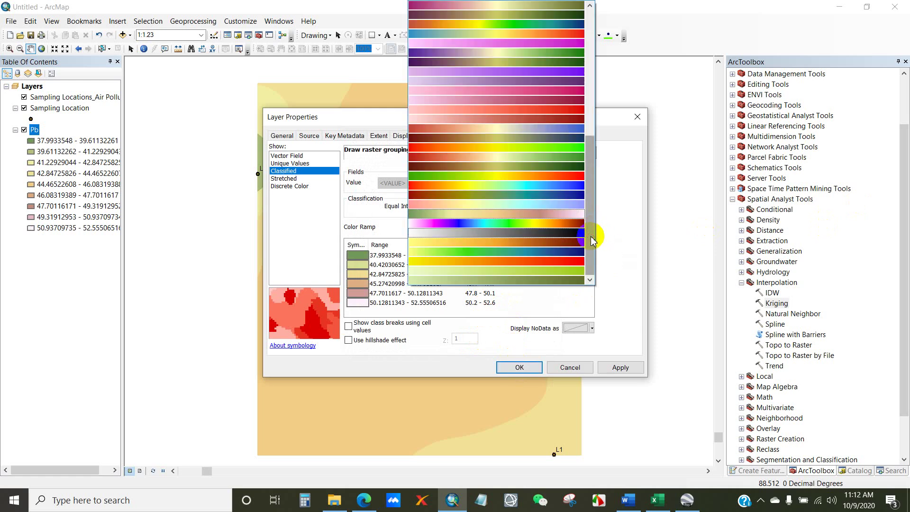
{"action": "left_click_drag", "start_coordinate": [589, 204], "coordinate": [598, 61]}
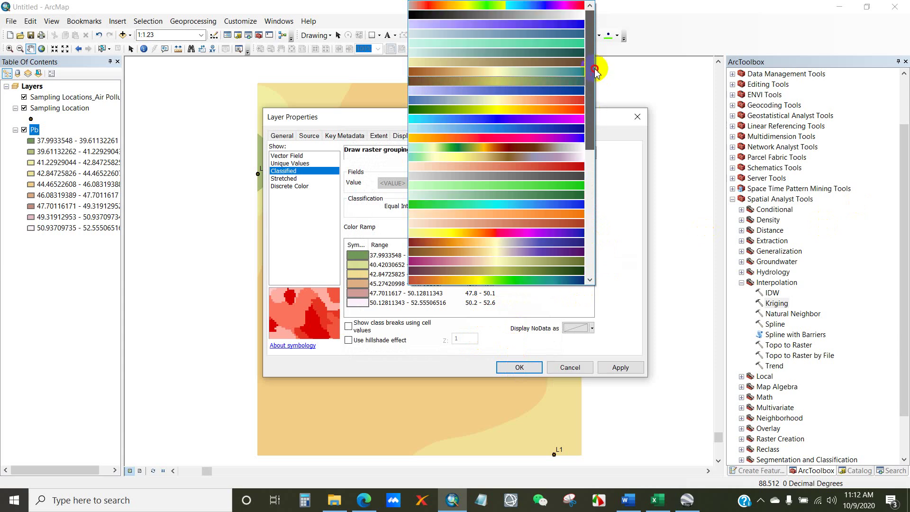
{"action": "left_click", "coordinate": [542, 103]}
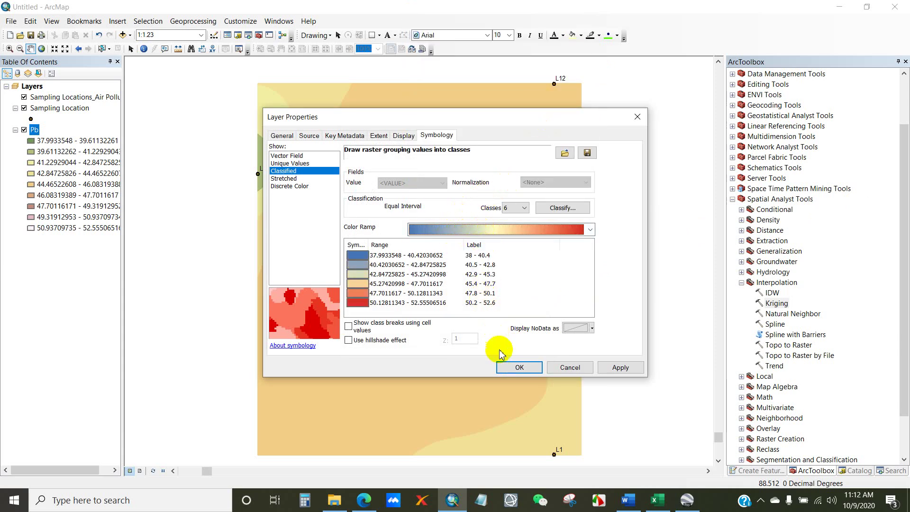
Step: Apply the new symbology and rename the Pb layer to 'Pb Conc. (Mg/kg)'
{"action": "left_click", "coordinate": [518, 368]}
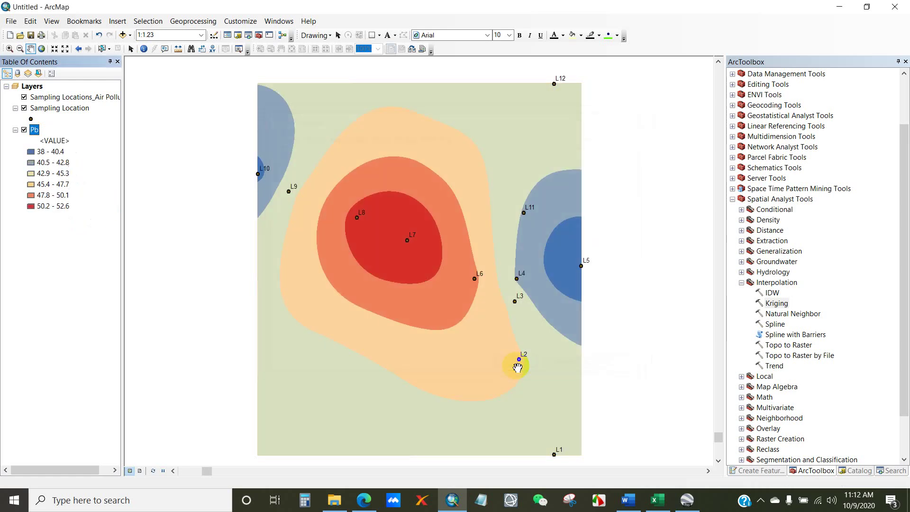
{"action": "left_click_drag", "start_coordinate": [463, 368], "coordinate": [463, 361]}
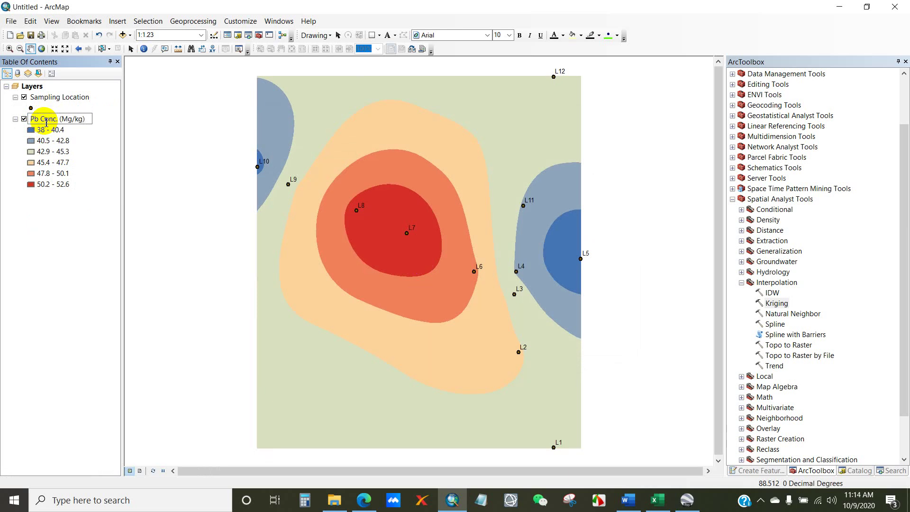
{"action": "left_click", "coordinate": [49, 211]}
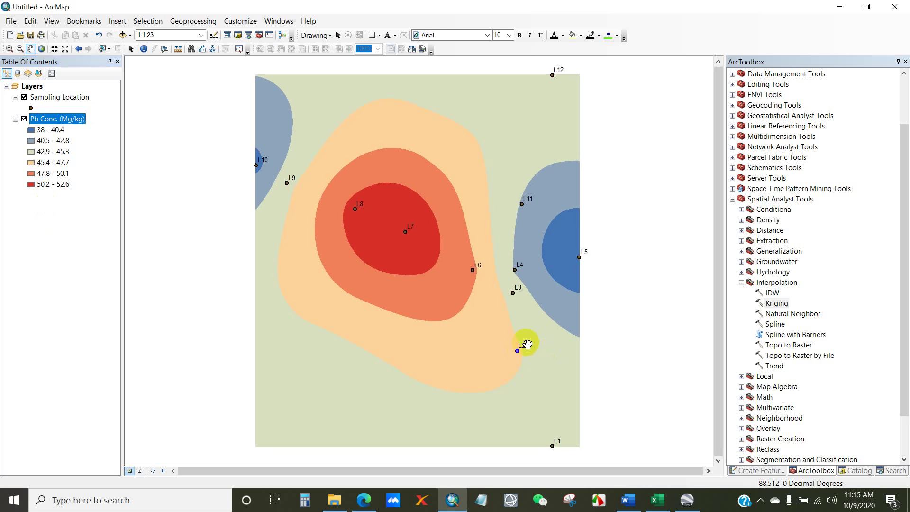
Step: Open a fresh Kriging tool from the Interpolation toolset
{"action": "left_click_drag", "start_coordinate": [526, 345], "coordinate": [528, 342]}
{"action": "left_click_drag", "start_coordinate": [462, 292], "coordinate": [462, 292]}
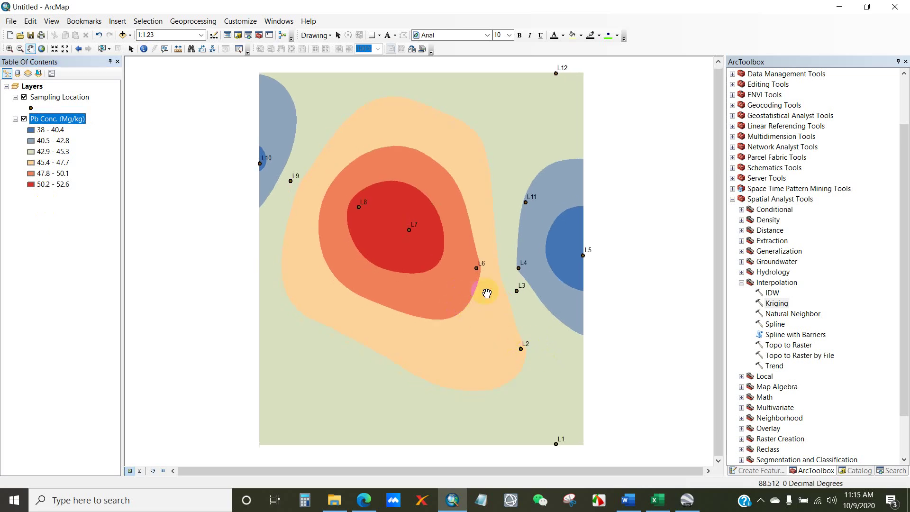
{"action": "double_click", "coordinate": [777, 306]}
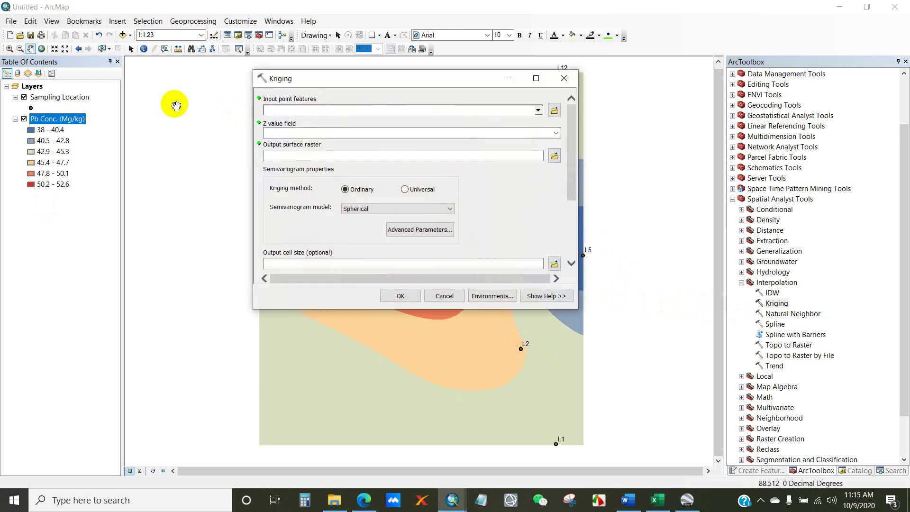
Step: Choose Sampling Location as input points, check the Z value fields, then close Kriging unrun
{"action": "left_click", "coordinate": [45, 98]}
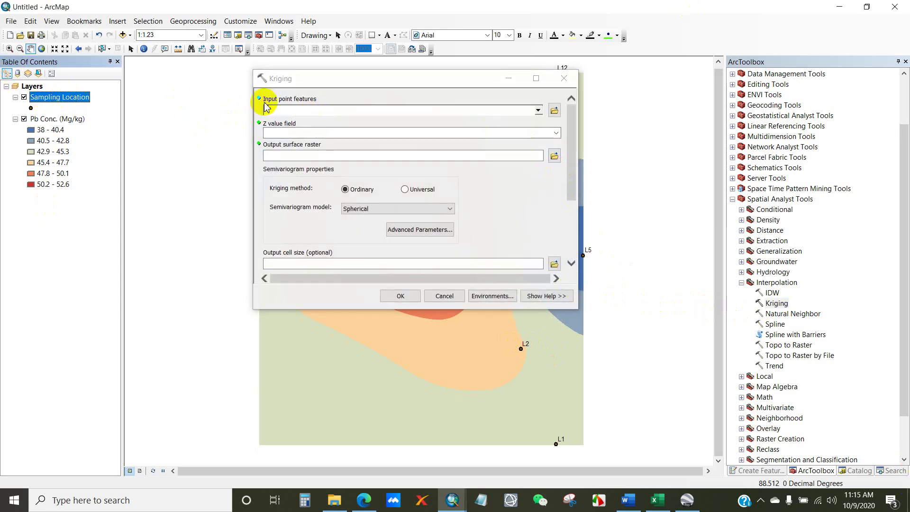
{"action": "left_click", "coordinate": [537, 112]}
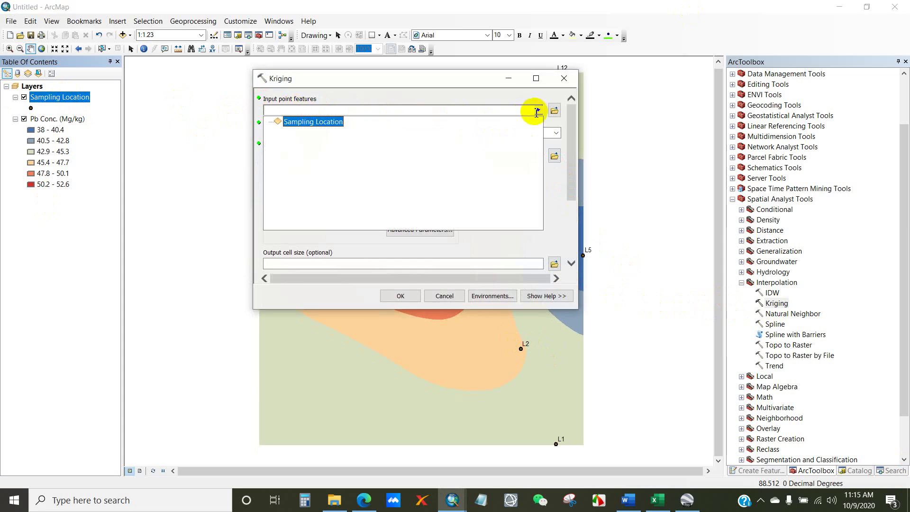
{"action": "left_click", "coordinate": [320, 123]}
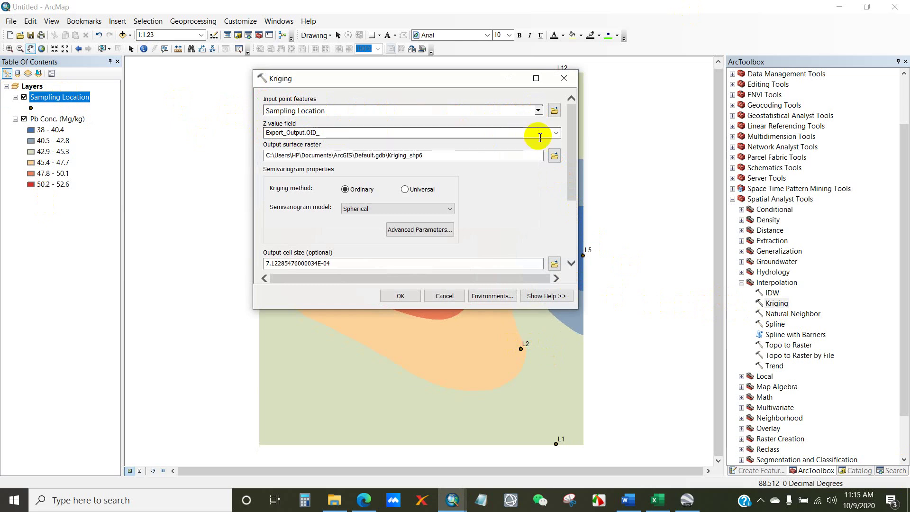
{"action": "left_click", "coordinate": [555, 133]}
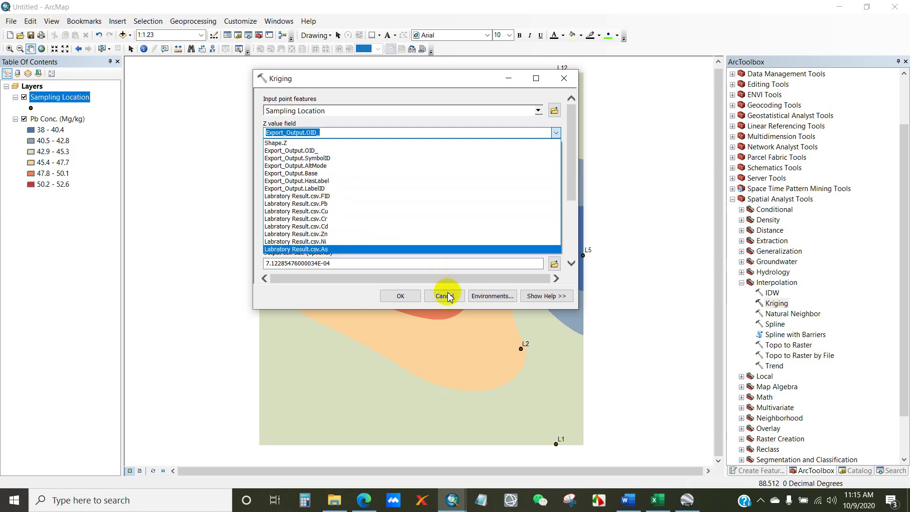
{"action": "left_click", "coordinate": [564, 80]}
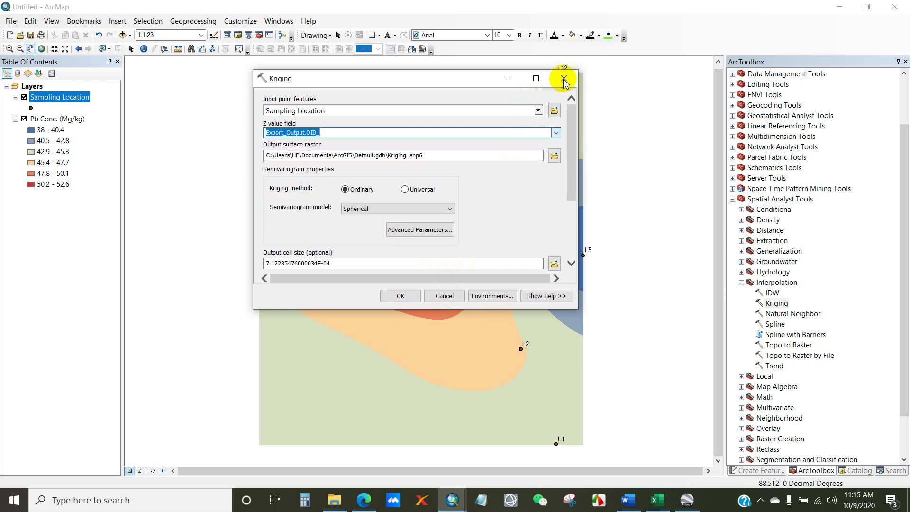
{"action": "left_click", "coordinate": [564, 80]}
{"action": "left_click_drag", "start_coordinate": [455, 214], "coordinate": [450, 223]}
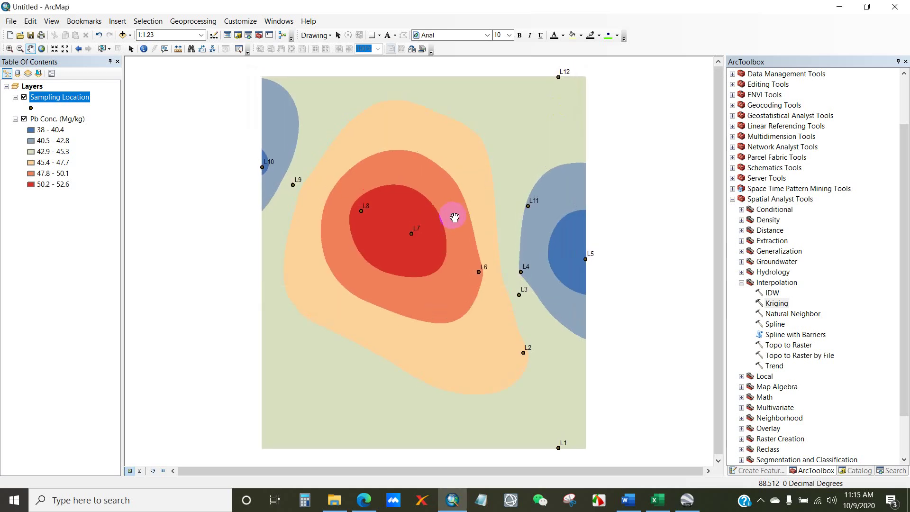
Step: In layout view, zoom the map frame to full extent and pan the map upward
{"action": "left_click", "coordinate": [141, 472]}
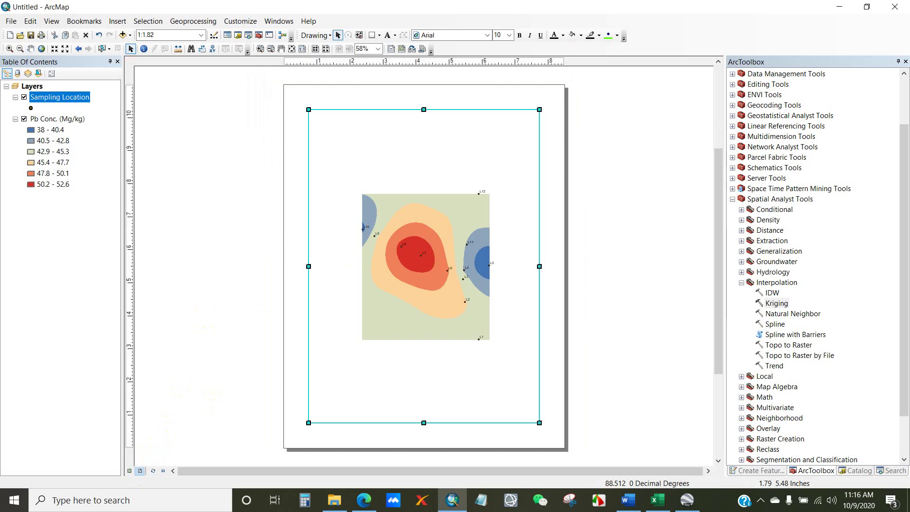
{"action": "right_click", "coordinate": [435, 212]}
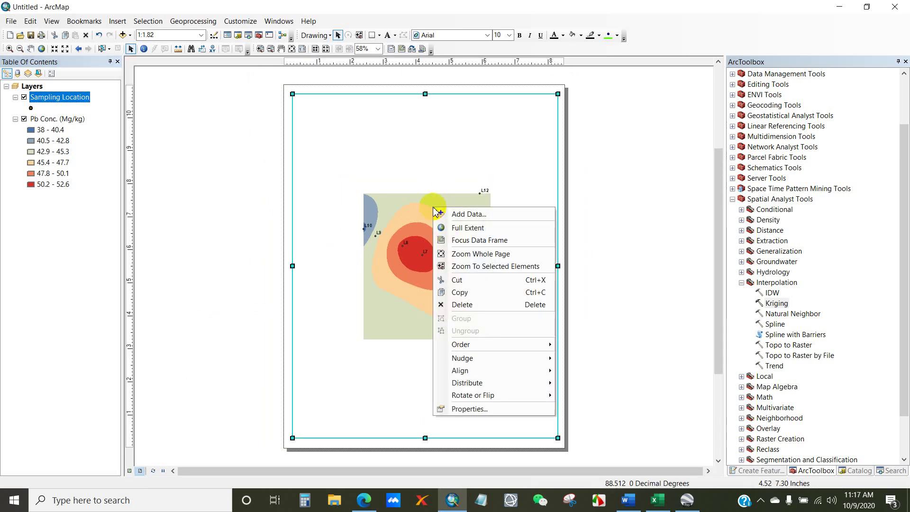
{"action": "left_click", "coordinate": [464, 226]}
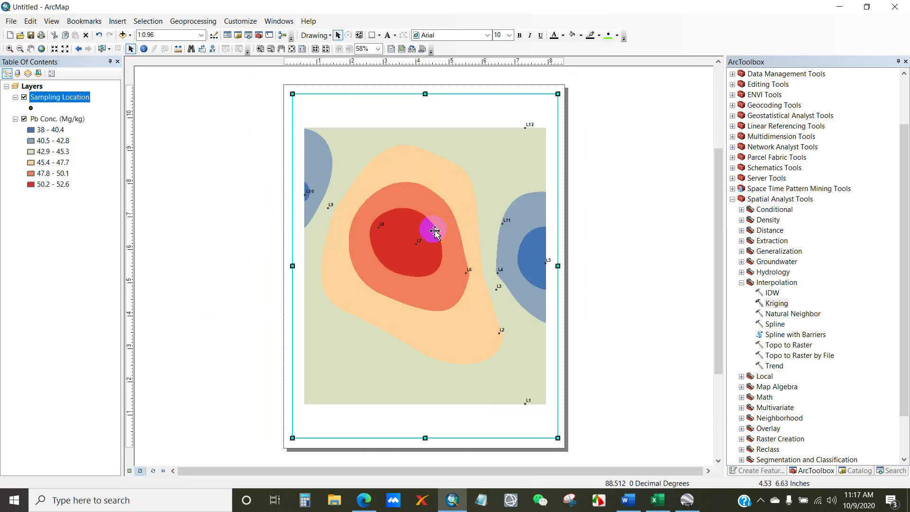
{"action": "left_click", "coordinate": [31, 49]}
{"action": "left_click_drag", "start_coordinate": [372, 223], "coordinate": [373, 201]}
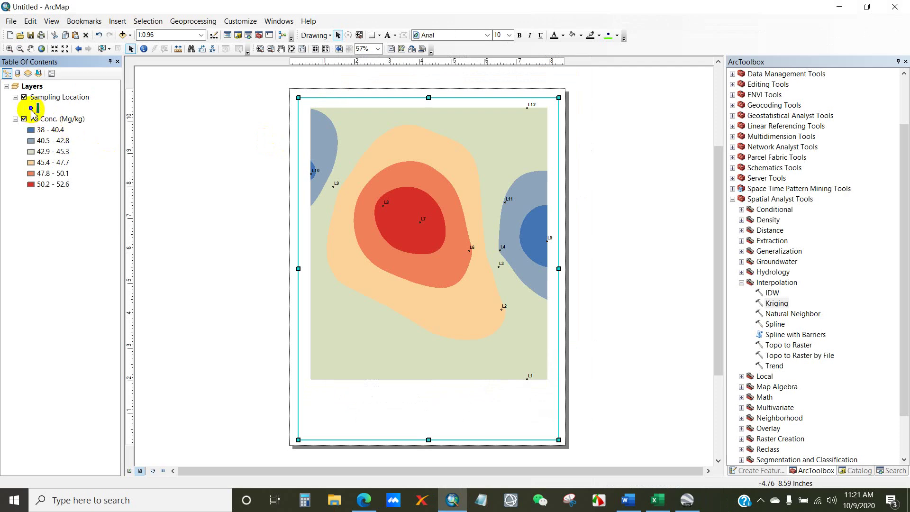
{"action": "left_click", "coordinate": [31, 111]}
Step: Change the Sampling Location symbol to a green square of size 10
{"action": "mouse_move", "coordinate": [487, 193]}
{"action": "left_mouse_down"}
{"action": "mouse_move", "coordinate": [487, 220]}
{"action": "mouse_move", "coordinate": [486, 209]}
{"action": "left_mouse_up"}
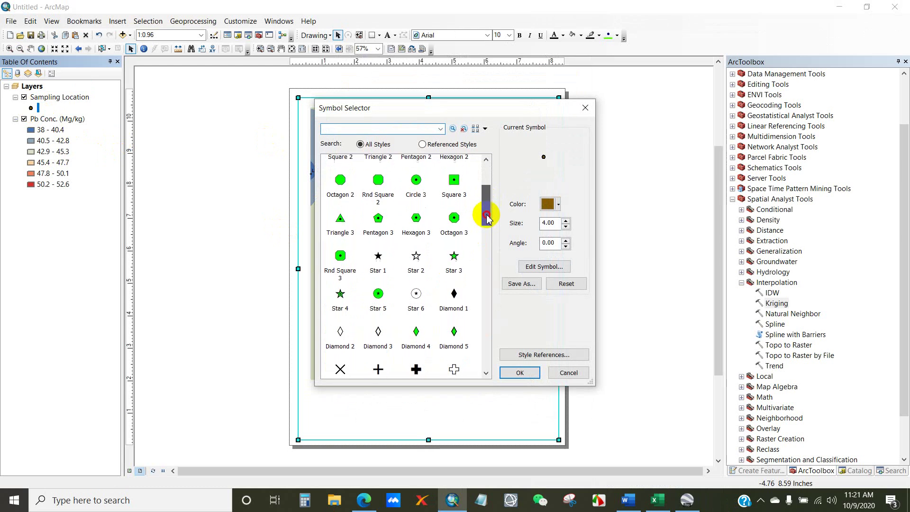
{"action": "left_click", "coordinate": [456, 187]}
{"action": "left_click", "coordinate": [549, 223]}
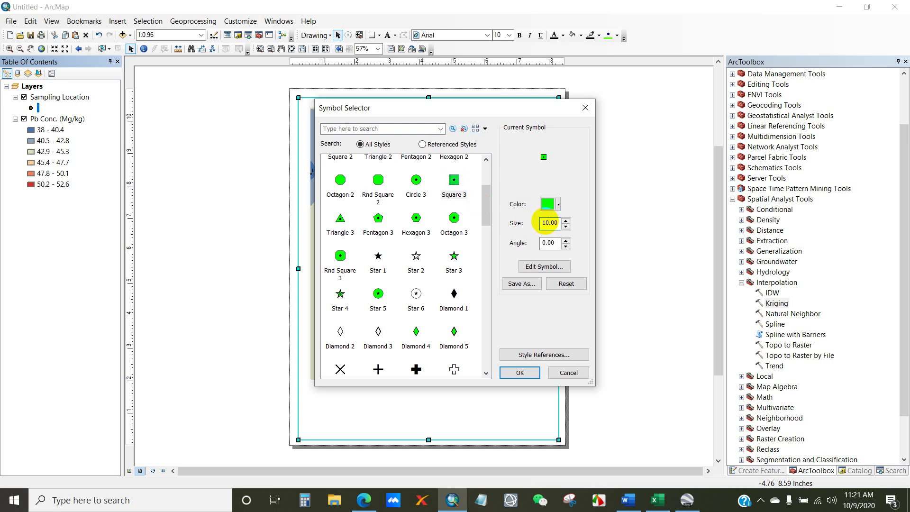
{"action": "left_click", "coordinate": [523, 372]}
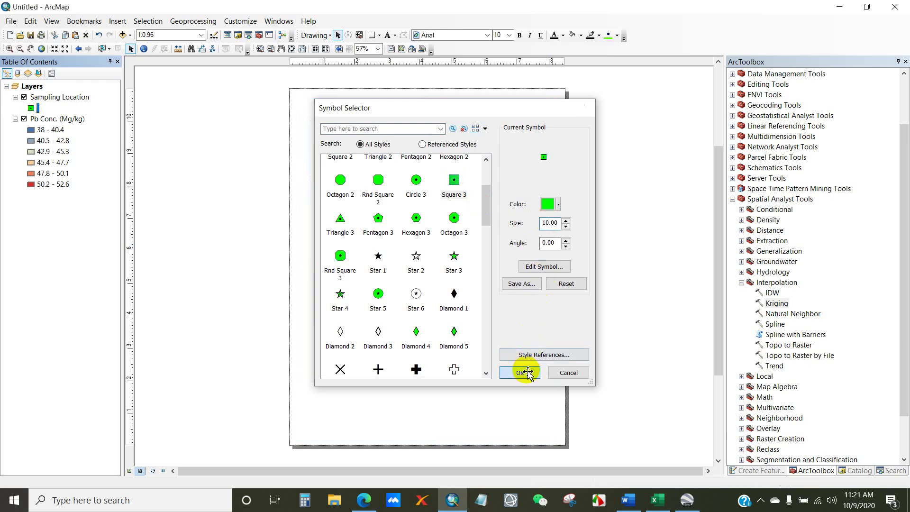
{"action": "left_click", "coordinate": [256, 217]}
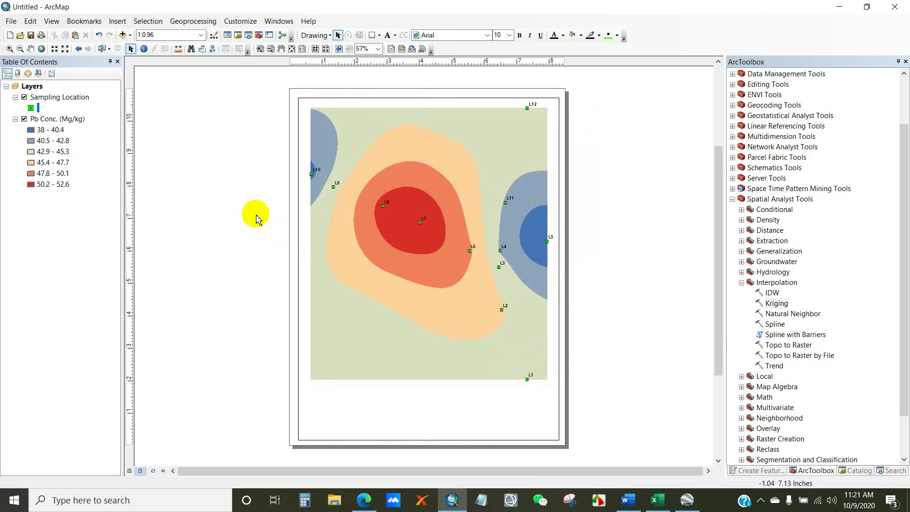
{"action": "left_click", "coordinate": [377, 391]}
{"action": "left_click", "coordinate": [117, 21]}
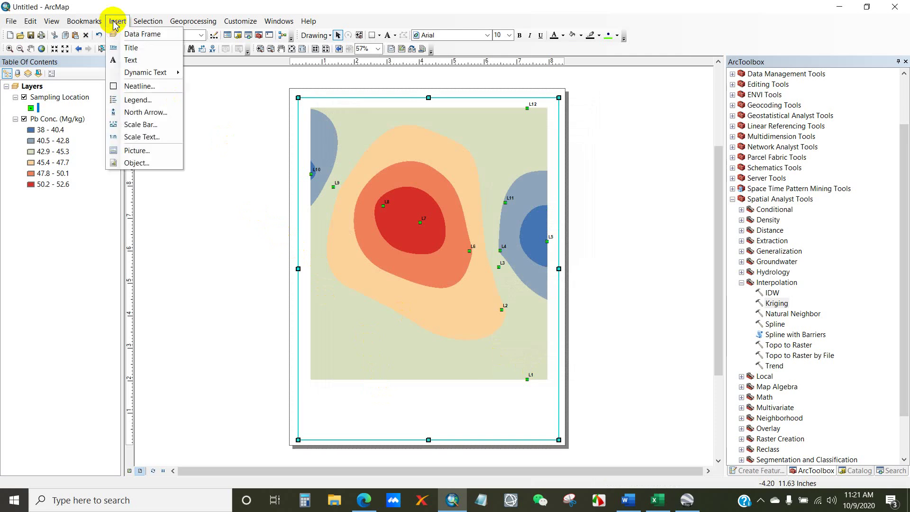
Step: Insert a two-column legend titled Pb Conc. (Mg/kg), excluding Sampling Location
{"action": "left_click", "coordinate": [133, 103]}
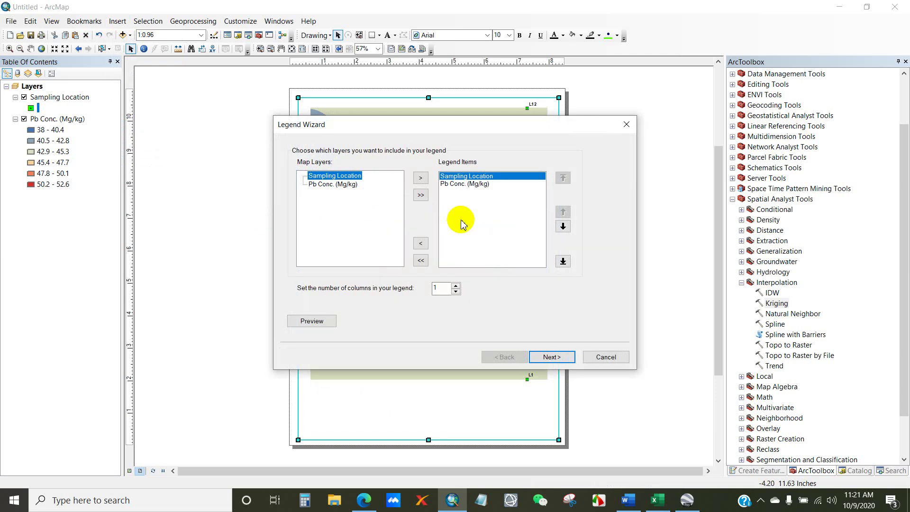
{"action": "left_click", "coordinate": [421, 243]}
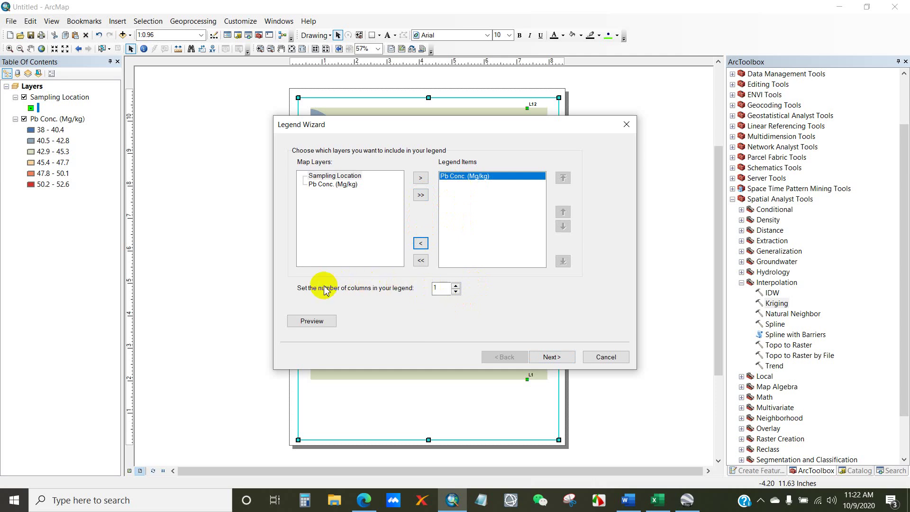
{"action": "left_click", "coordinate": [456, 285]}
{"action": "left_click", "coordinate": [435, 288]}
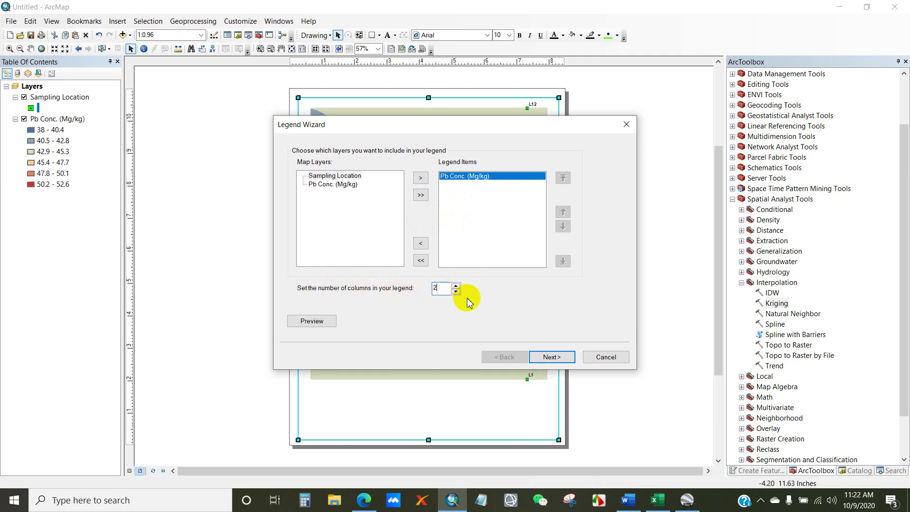
{"action": "left_click", "coordinate": [549, 357]}
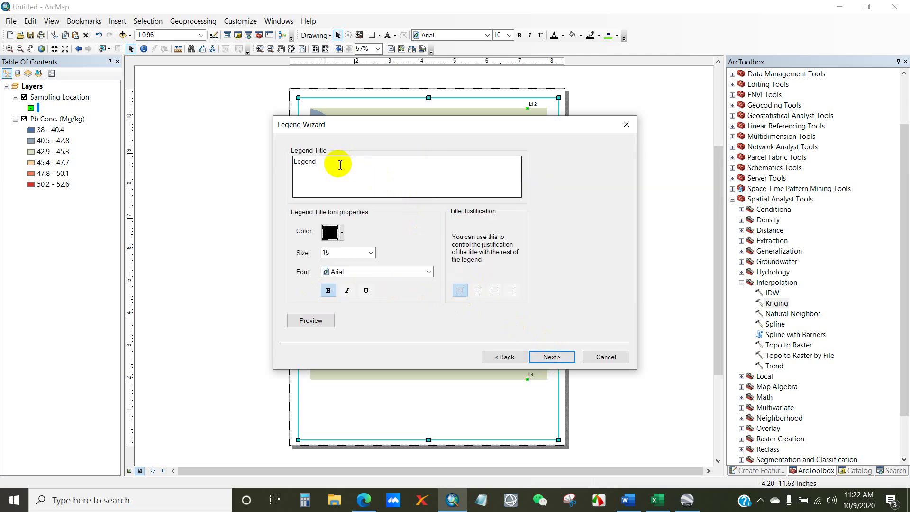
{"action": "left_click_drag", "start_coordinate": [337, 163], "coordinate": [292, 161]}
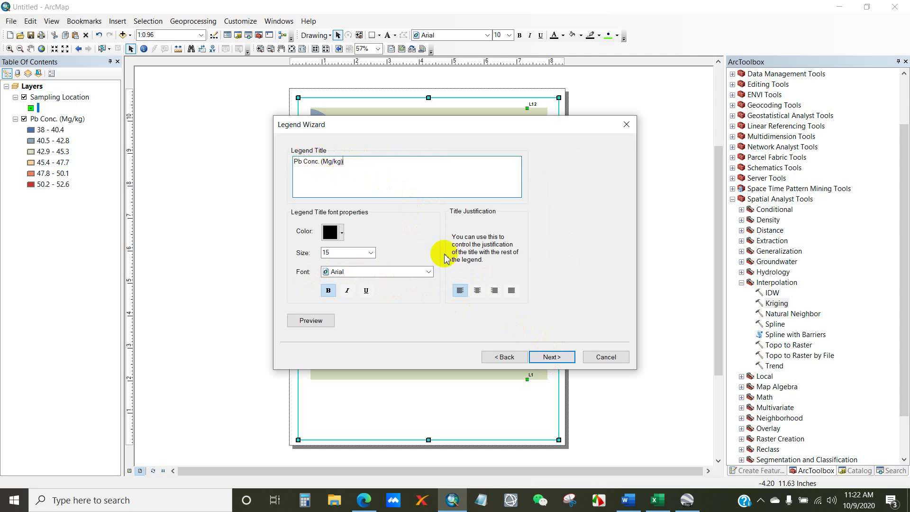
{"action": "left_click", "coordinate": [545, 358]}
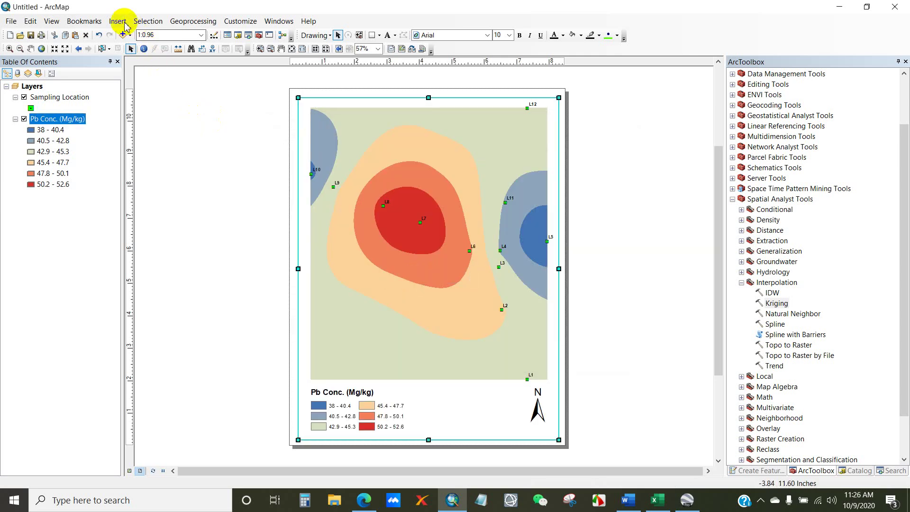
{"action": "left_click", "coordinate": [118, 21]}
Step: Insert a Scale Line 3 scale bar with Kilometers division units and the label Km
{"action": "left_click", "coordinate": [141, 125]}
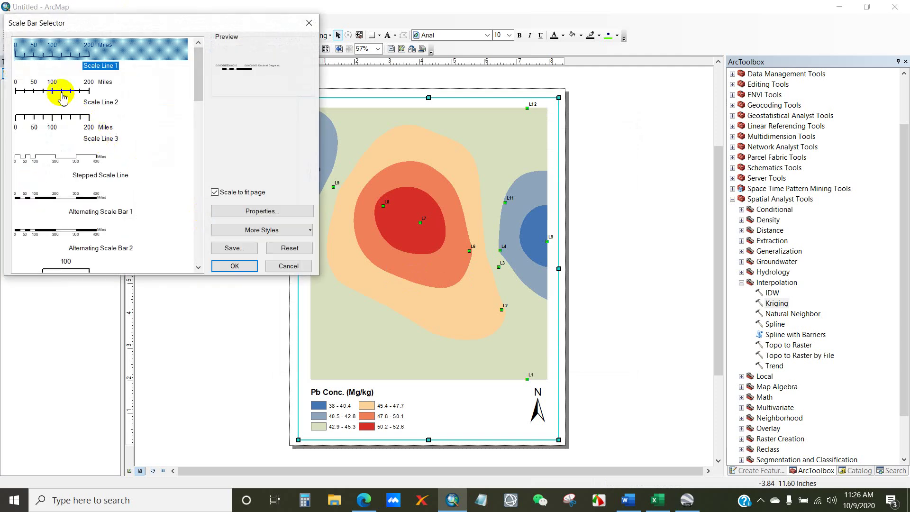
{"action": "left_click", "coordinate": [46, 118]}
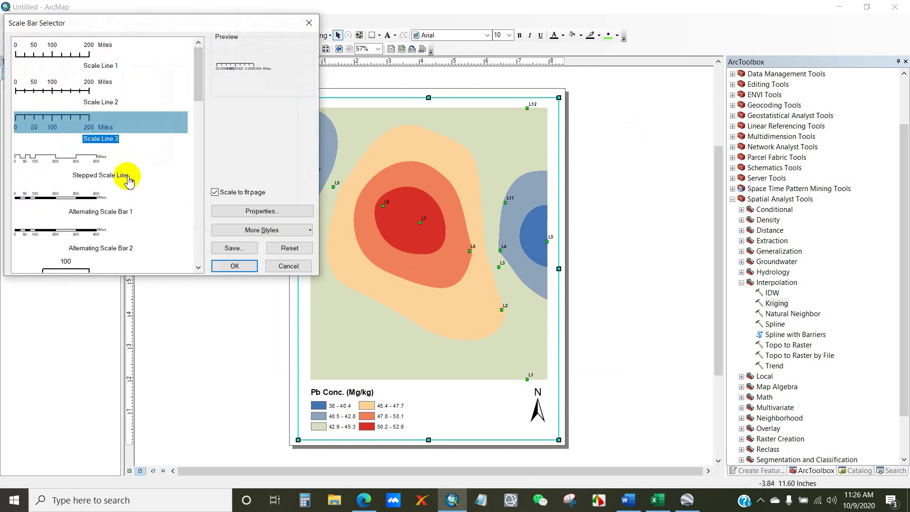
{"action": "left_click", "coordinate": [260, 214]}
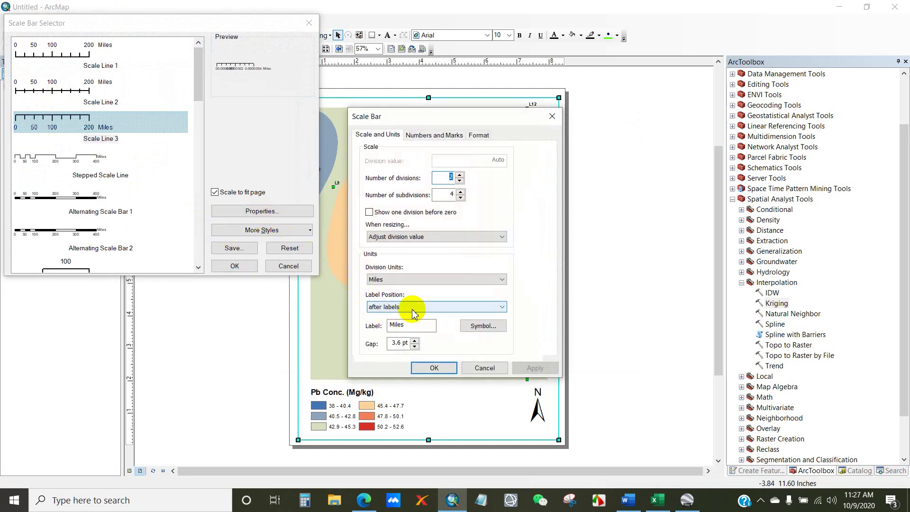
{"action": "left_click", "coordinate": [408, 281]}
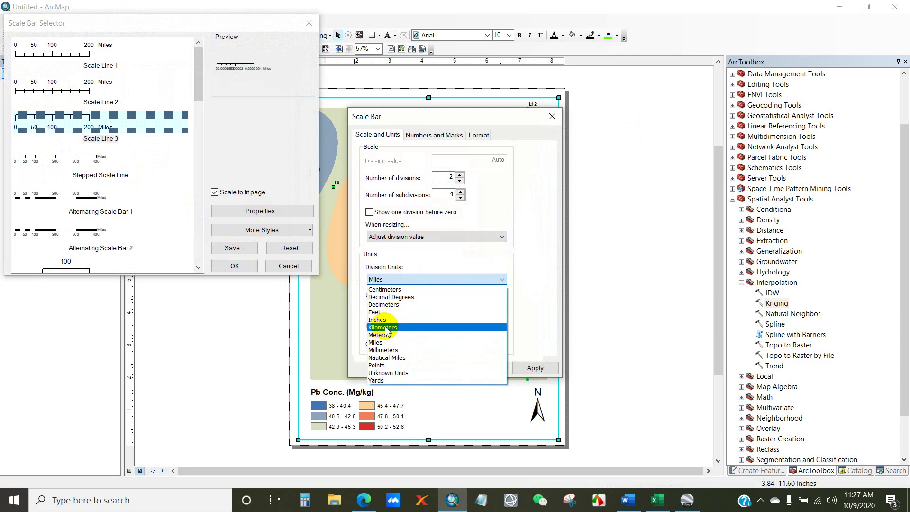
{"action": "left_click", "coordinate": [379, 320]}
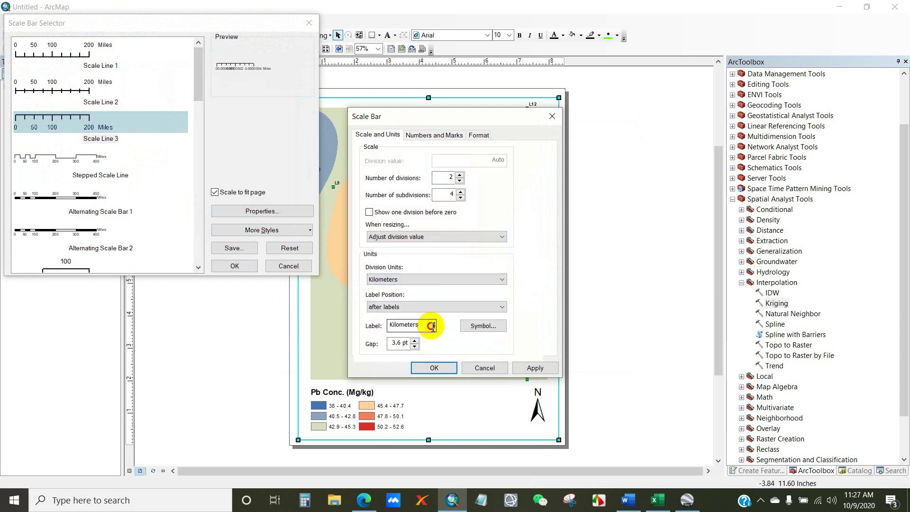
{"action": "left_click_drag", "start_coordinate": [429, 325], "coordinate": [400, 325]}
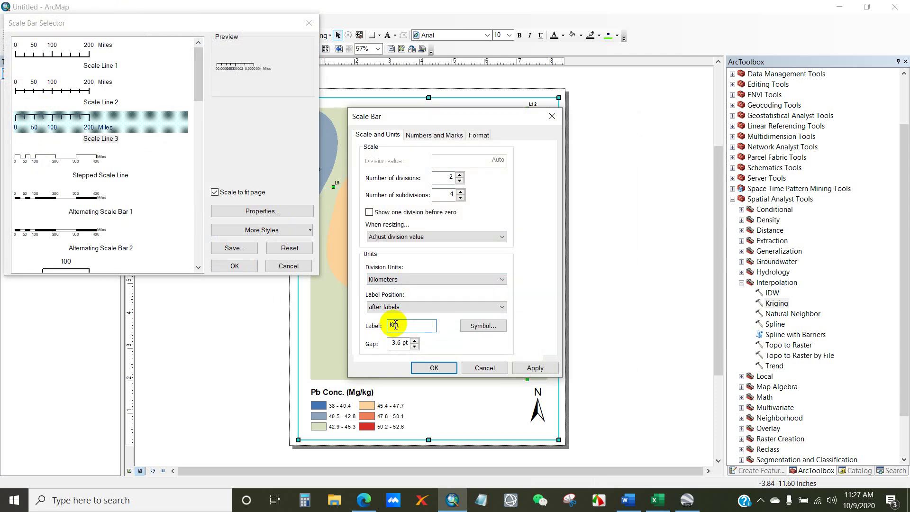
{"action": "left_click", "coordinate": [425, 369]}
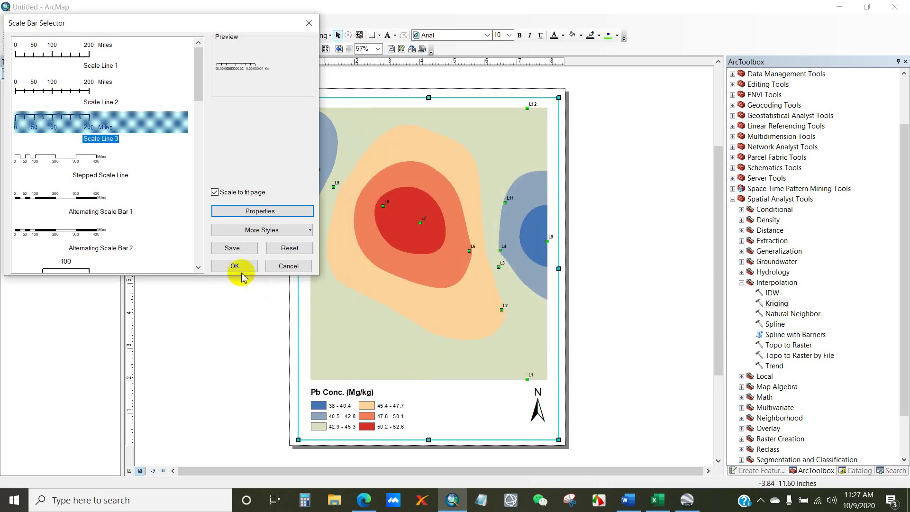
{"action": "left_click", "coordinate": [236, 266]}
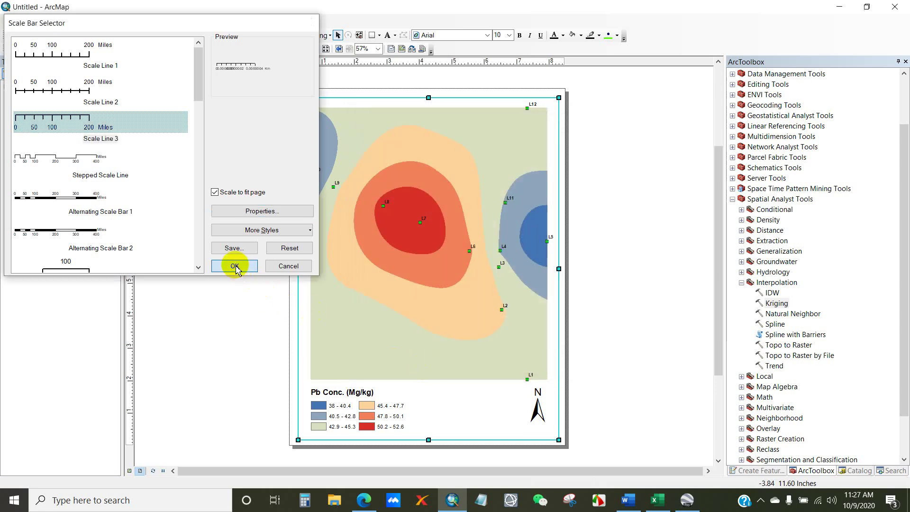